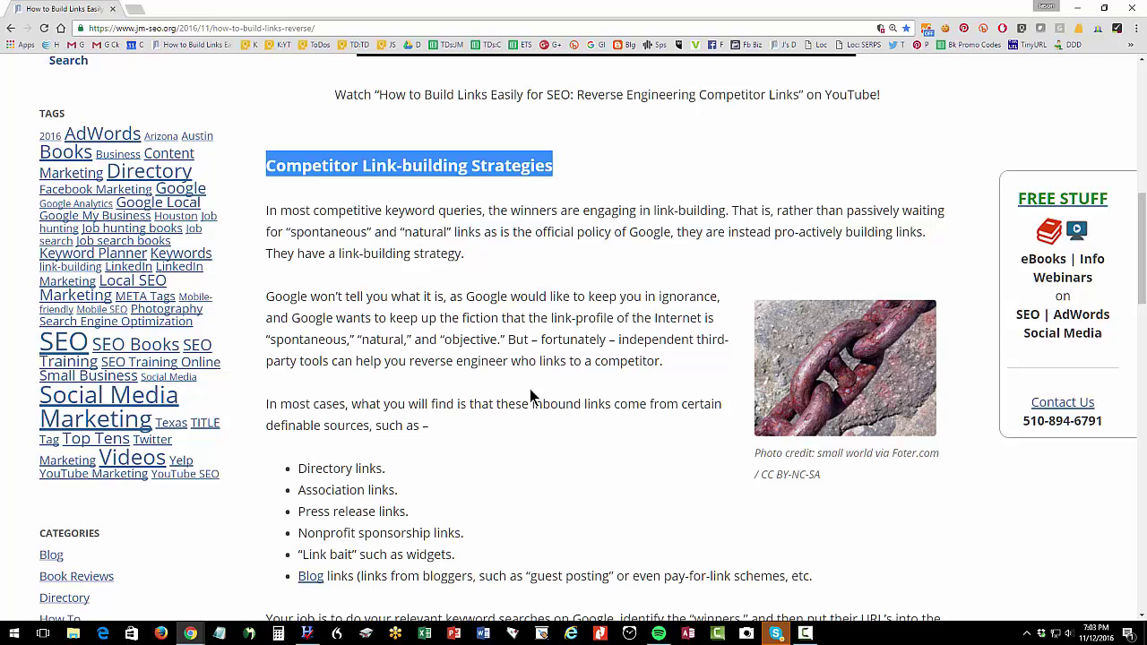
Review the Competitor Link-building Strategies section, including its list of inbound link sources such as press release links.
scroll(521, 404, down, 2)
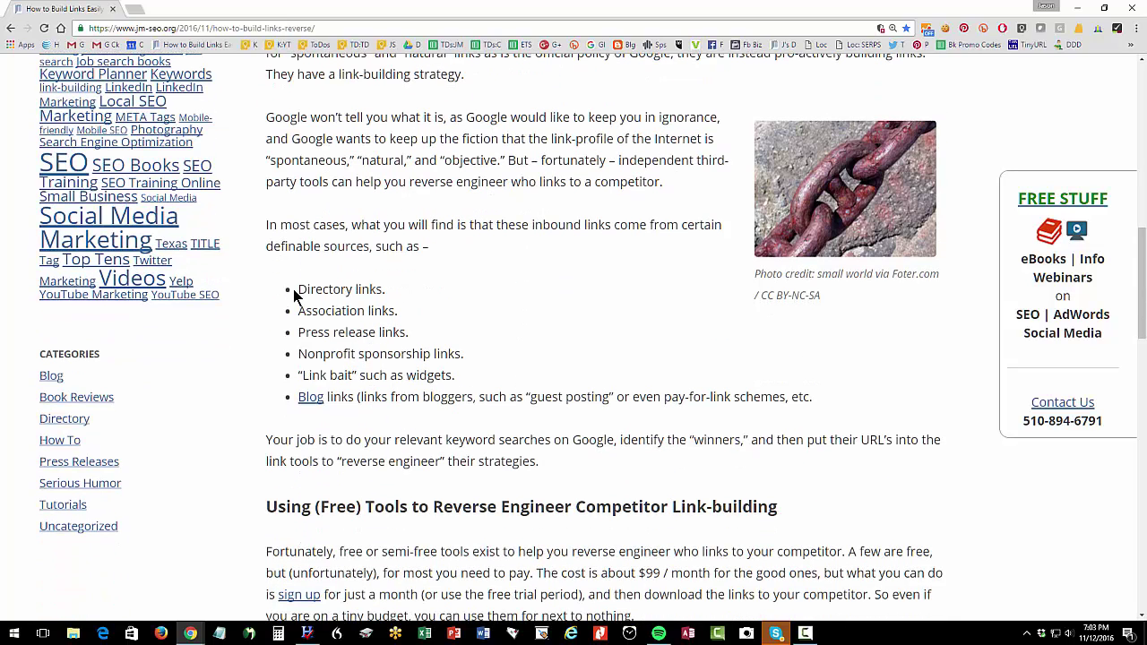
drag(297, 289, 652, 394)
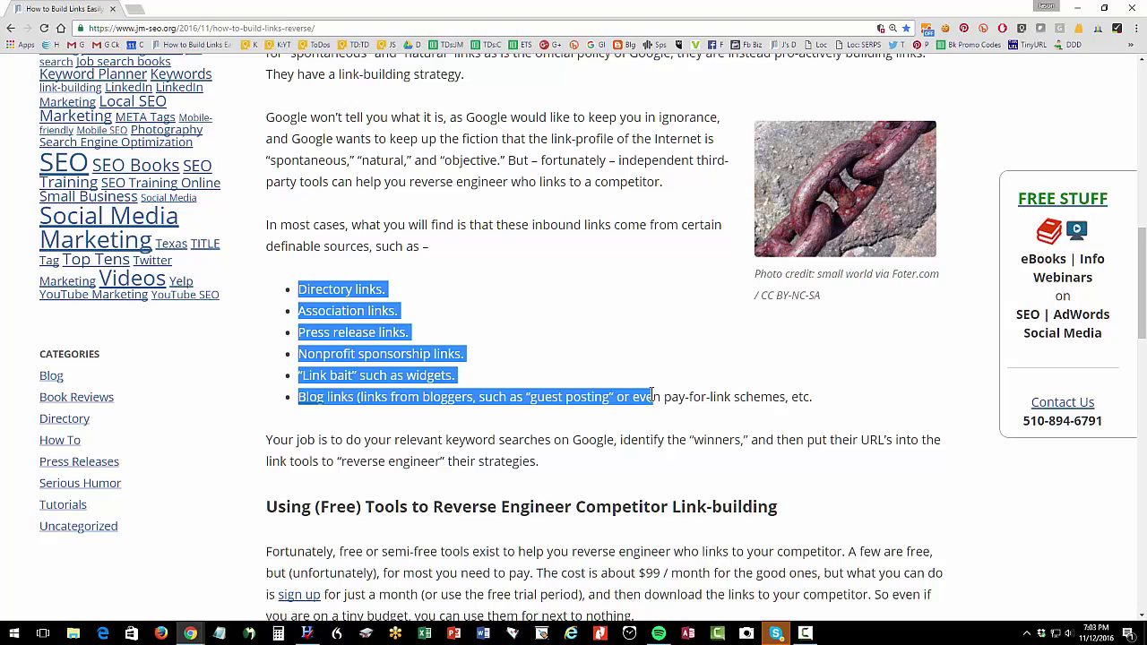
click(446, 352)
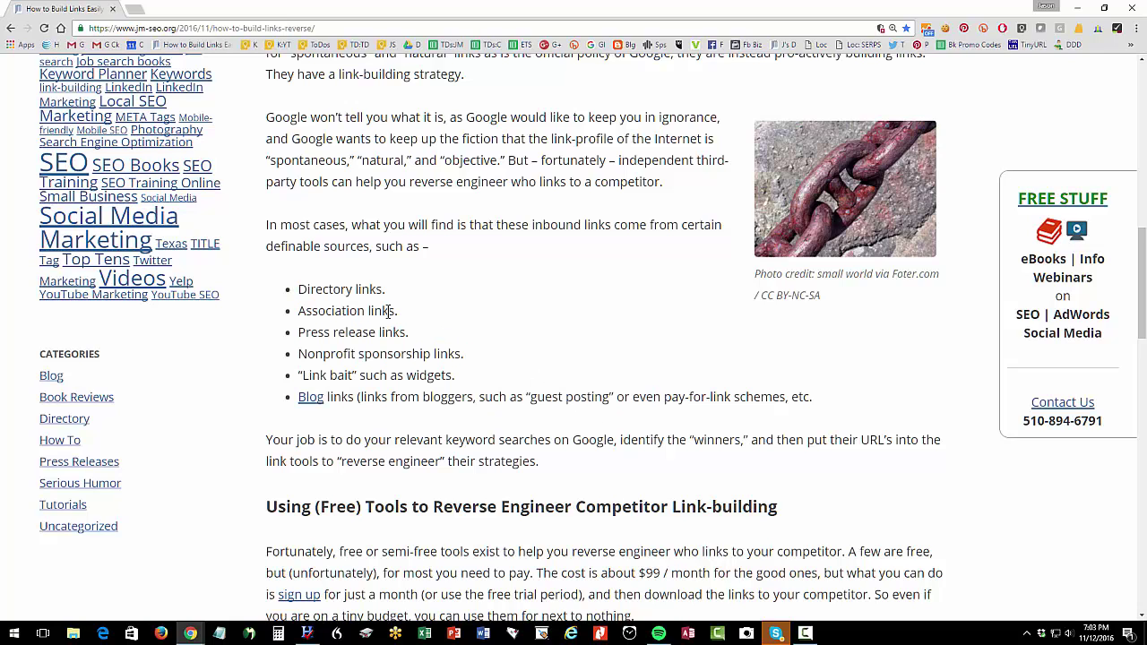
drag(310, 333, 417, 336)
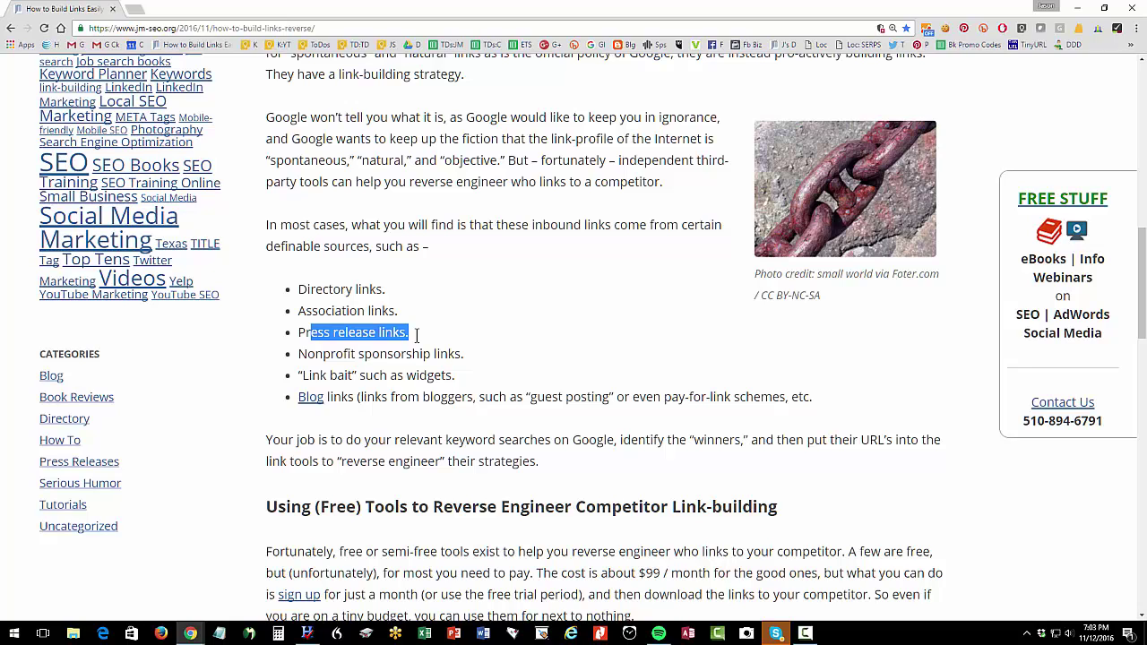
click(398, 353)
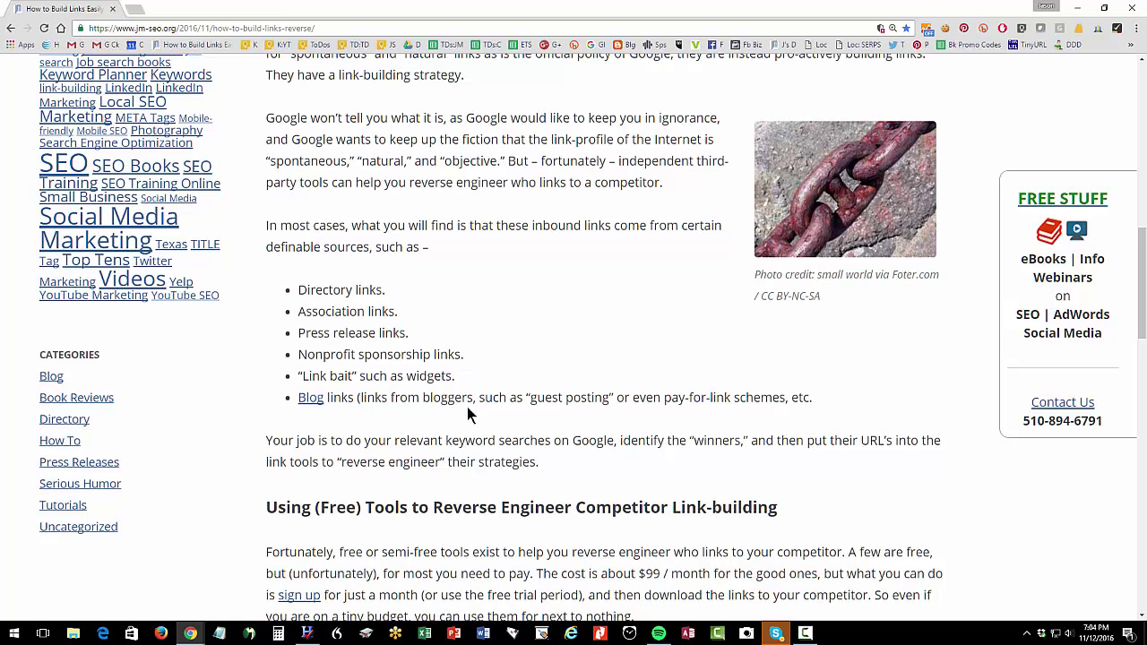
scroll(466, 412, up, 2)
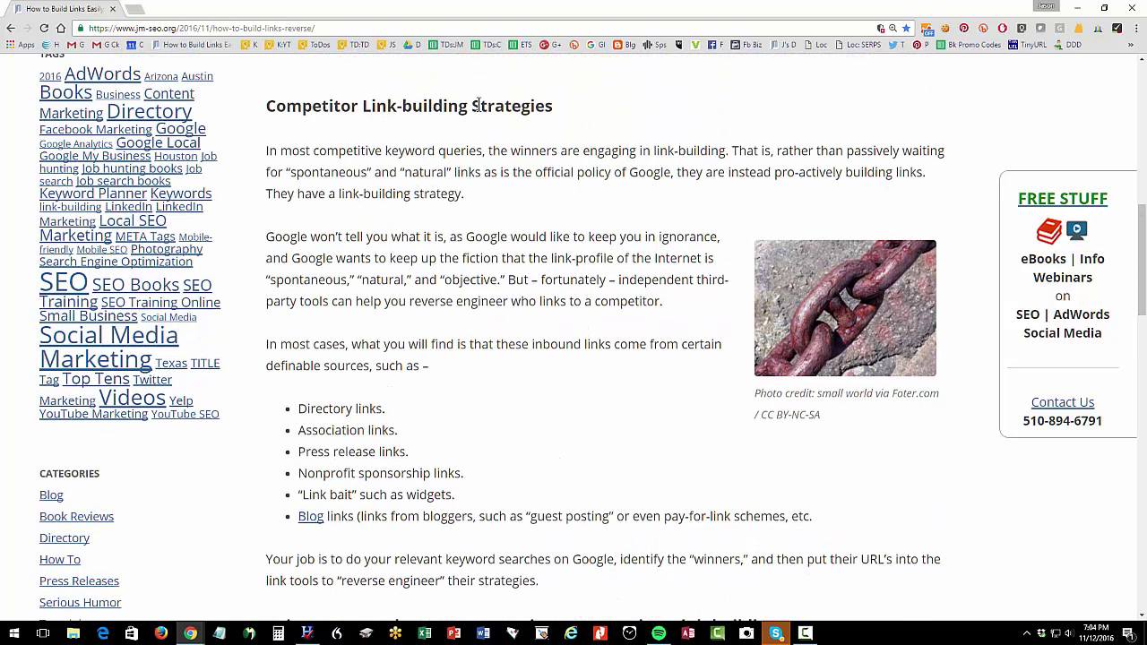
drag(472, 106, 549, 105)
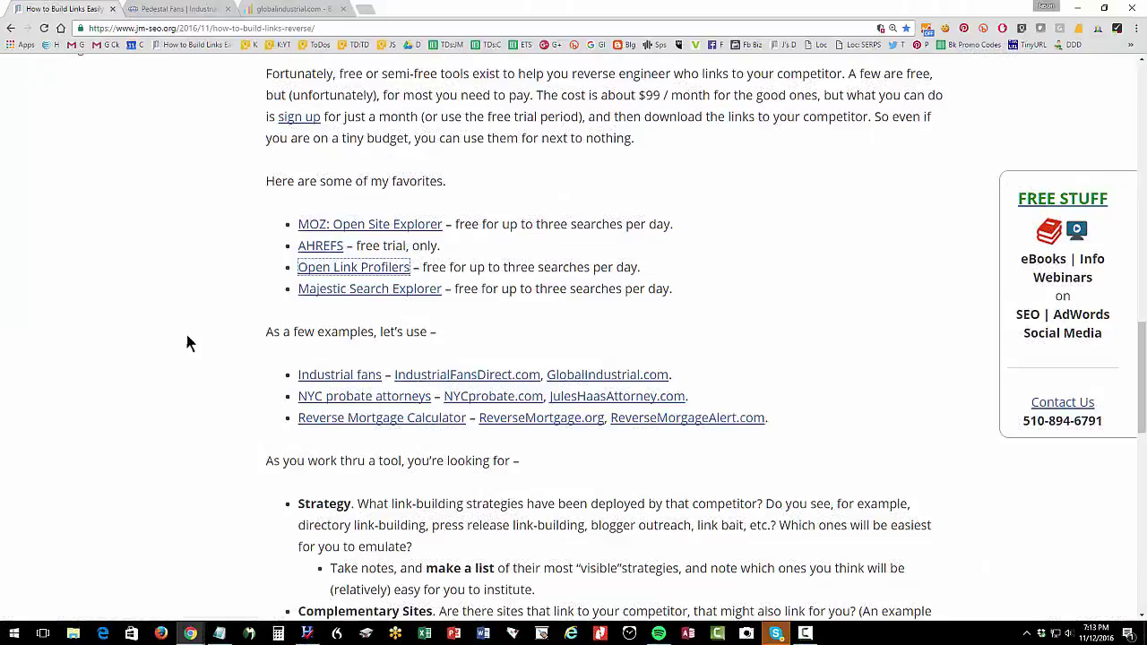
Close the two leftover browser tabs and open the article's AHREFS link in a new tab.
click(229, 10)
click(230, 10)
right_click(339, 247)
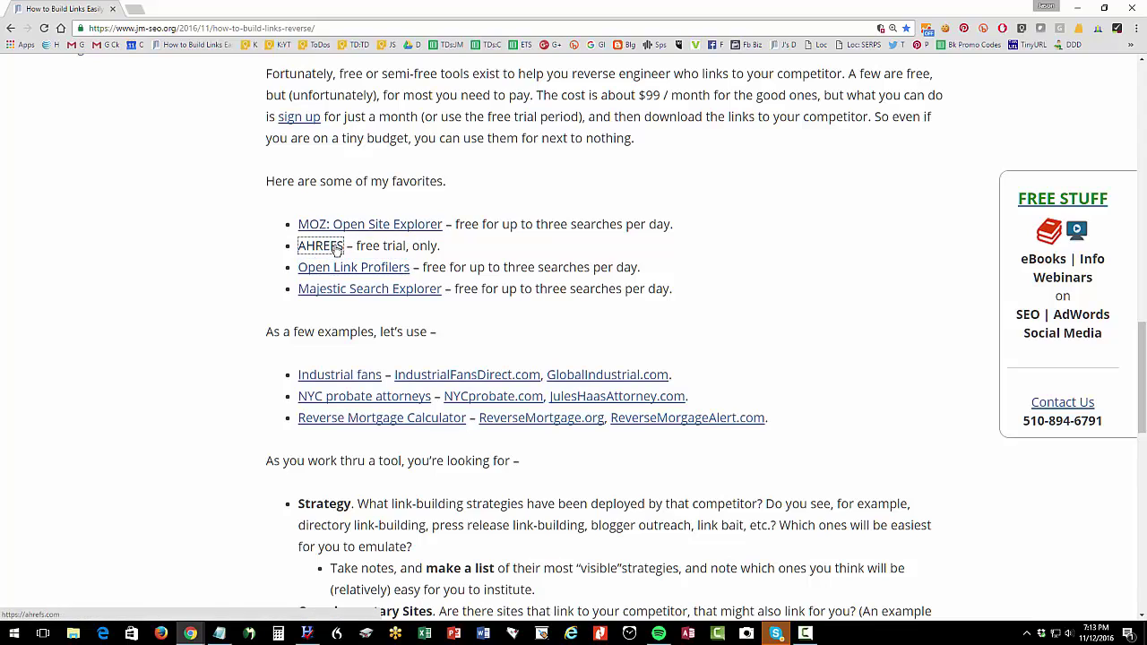
click(381, 251)
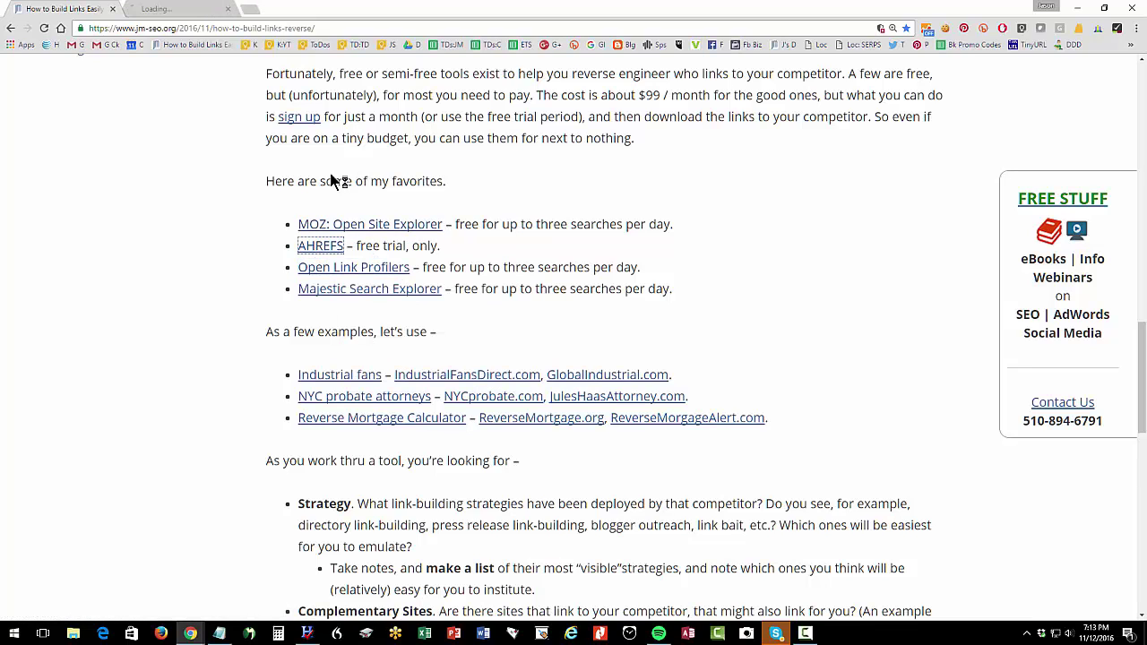
click(190, 10)
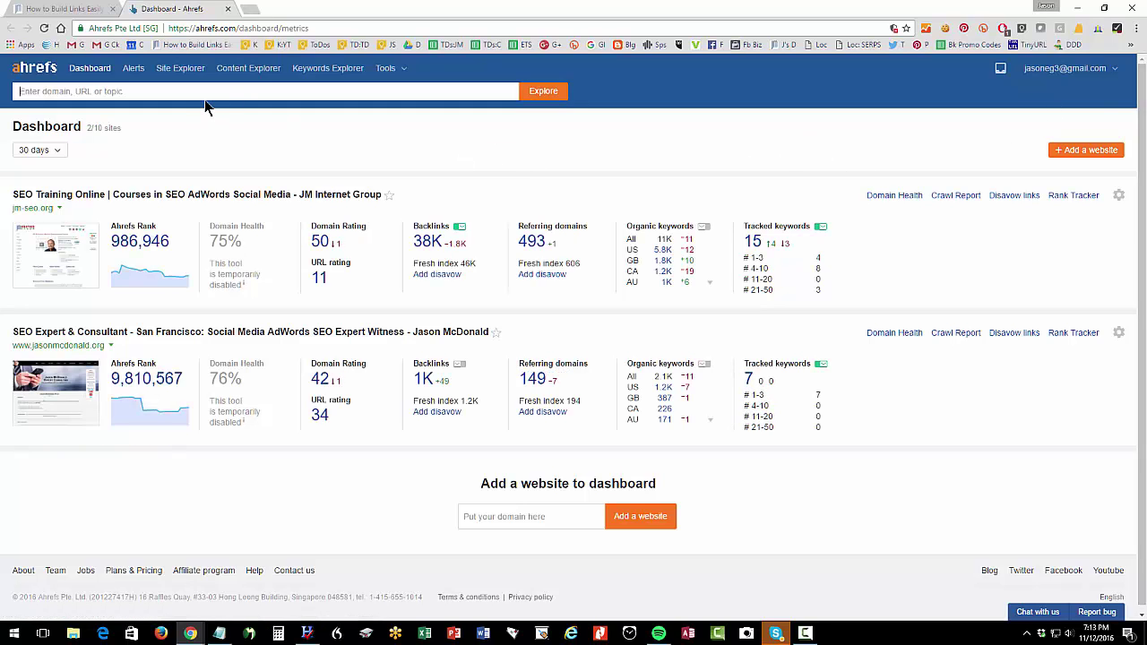
Return to the article and open its NYC probate attorneys example search in a new tab.
click(79, 9)
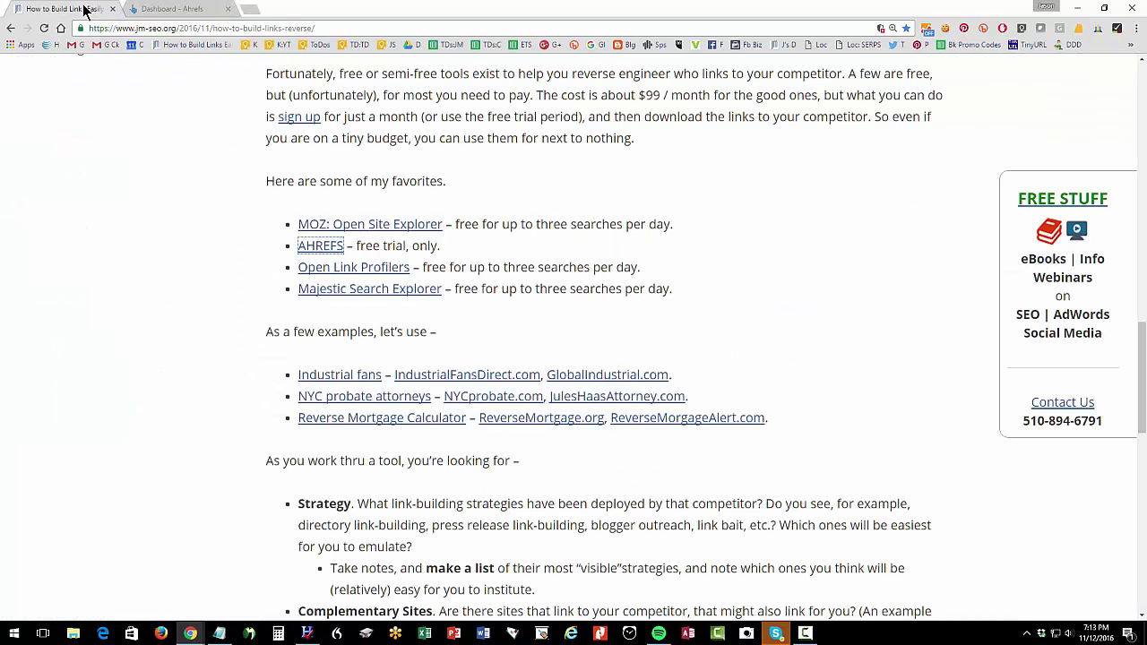
right_click(372, 404)
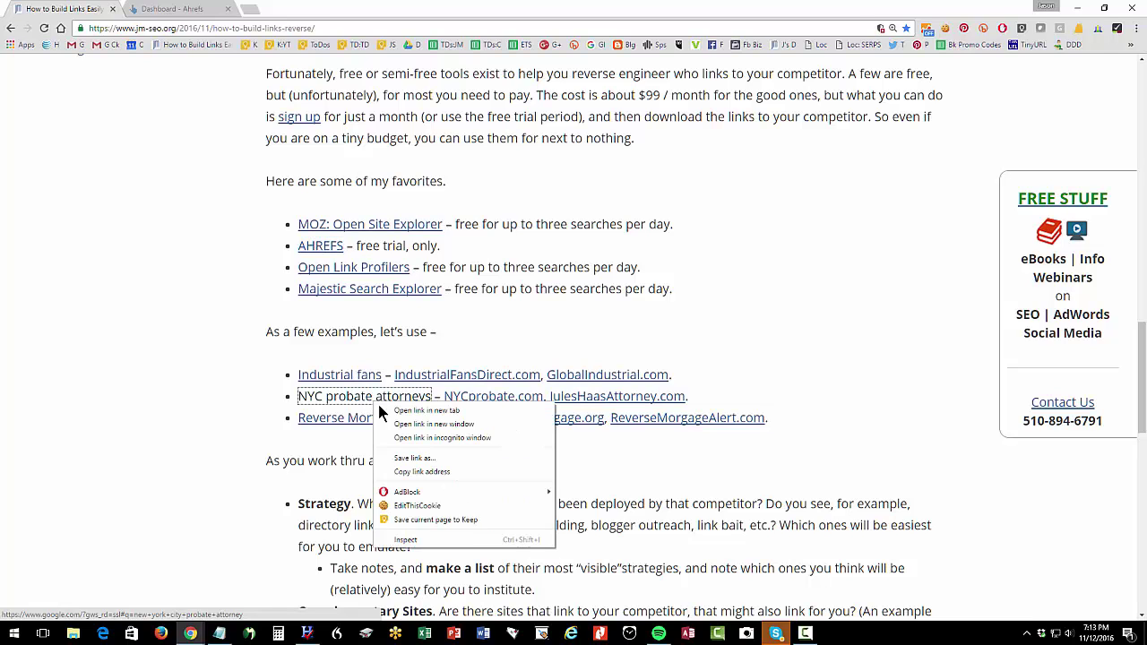
click(399, 412)
click(258, 9)
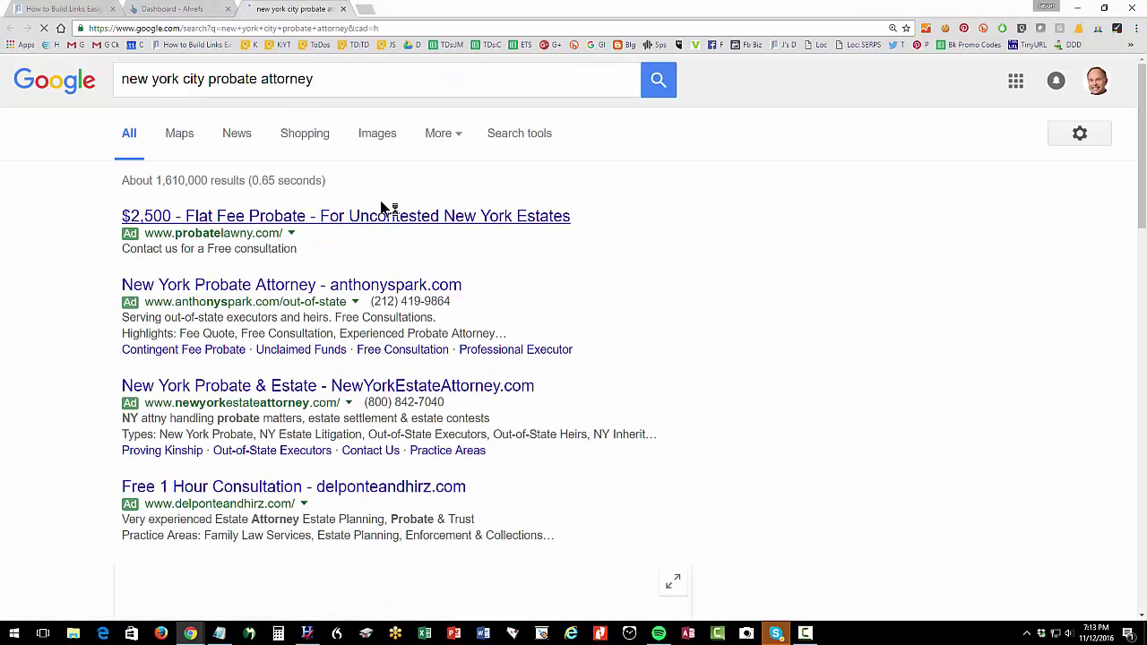
scroll(652, 323, down, 5)
scroll(650, 322, down, 2)
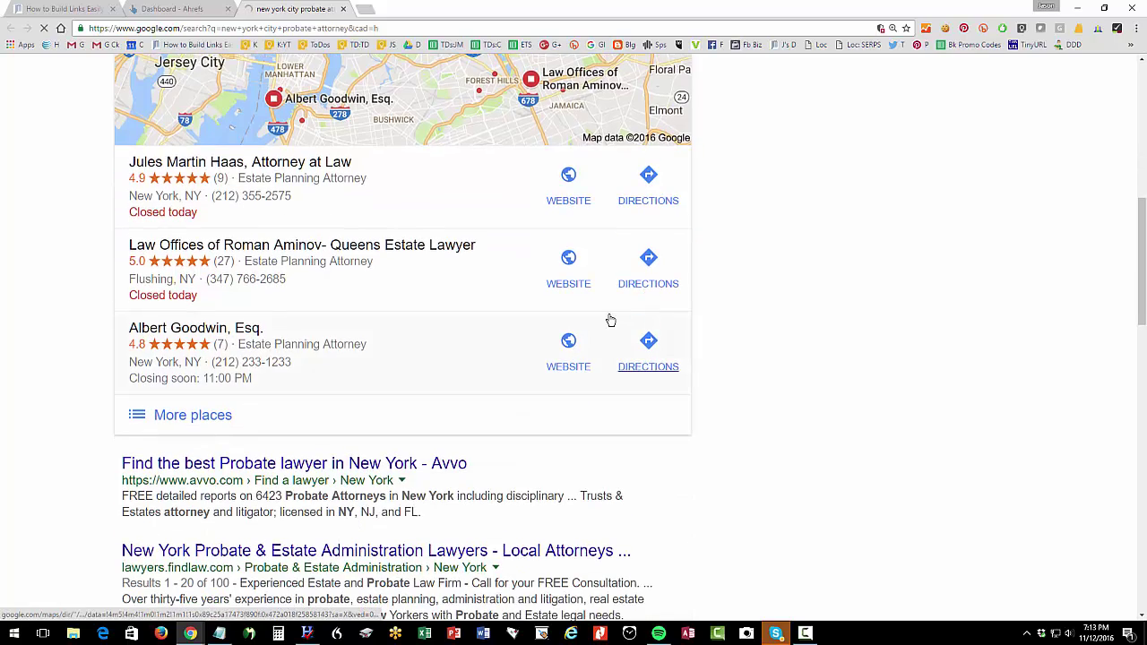
scroll(610, 323, down, 3)
scroll(319, 392, down, 1)
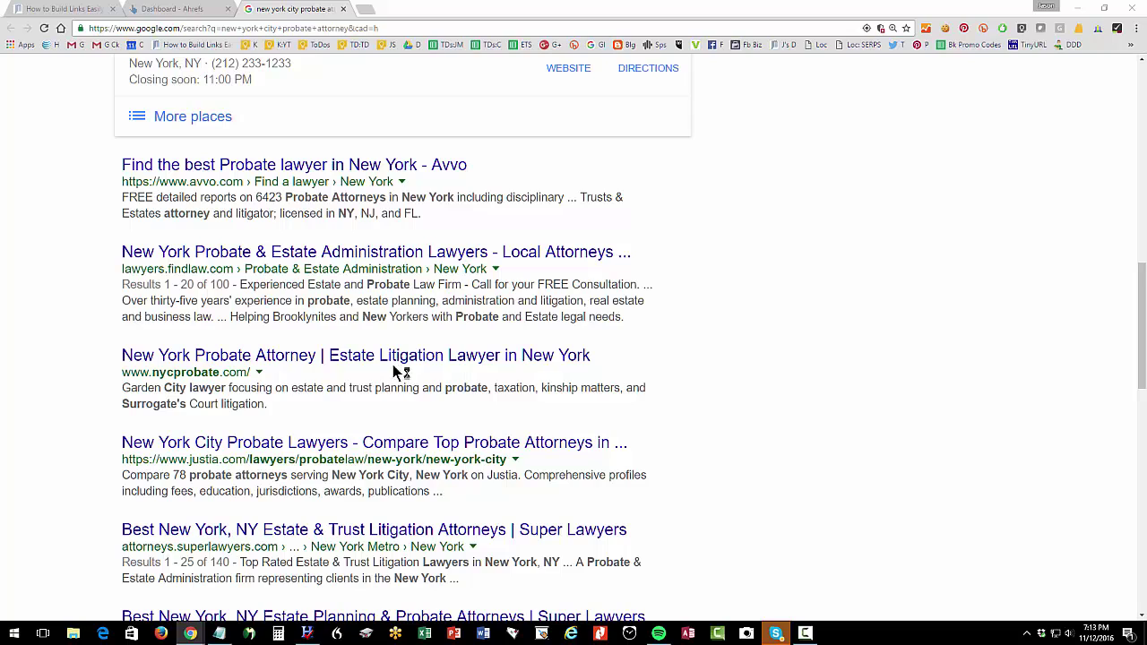
mouse_move(92, 319)
mouse_down()
mouse_move(401, 413)
mouse_move(645, 423)
mouse_up()
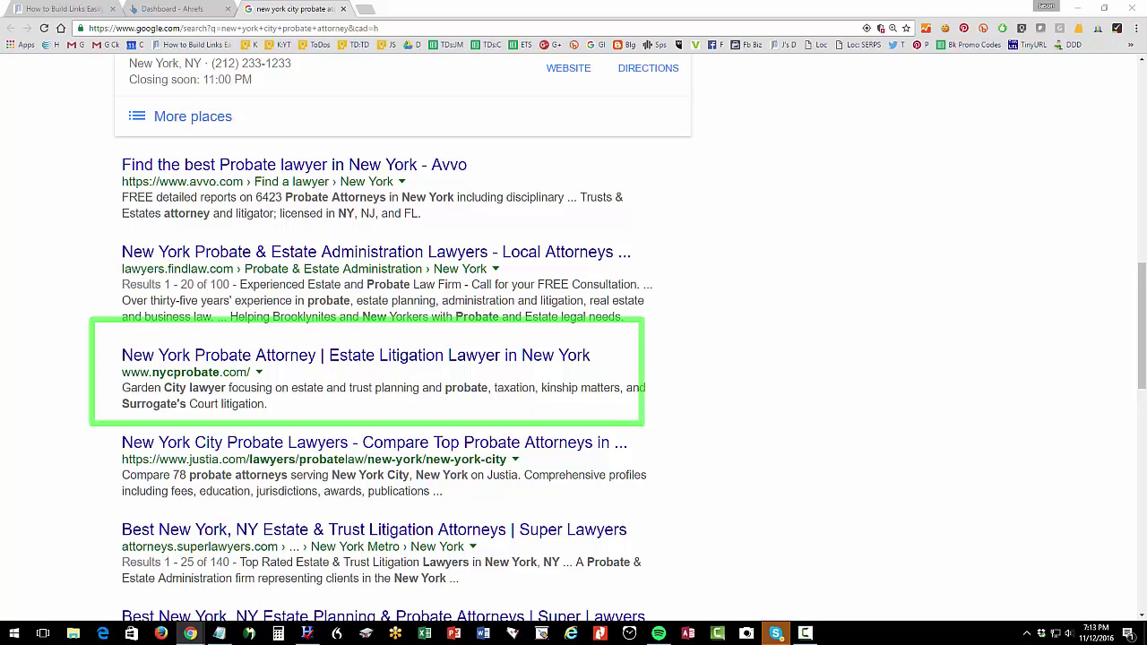
key(Escape)
right_click(308, 356)
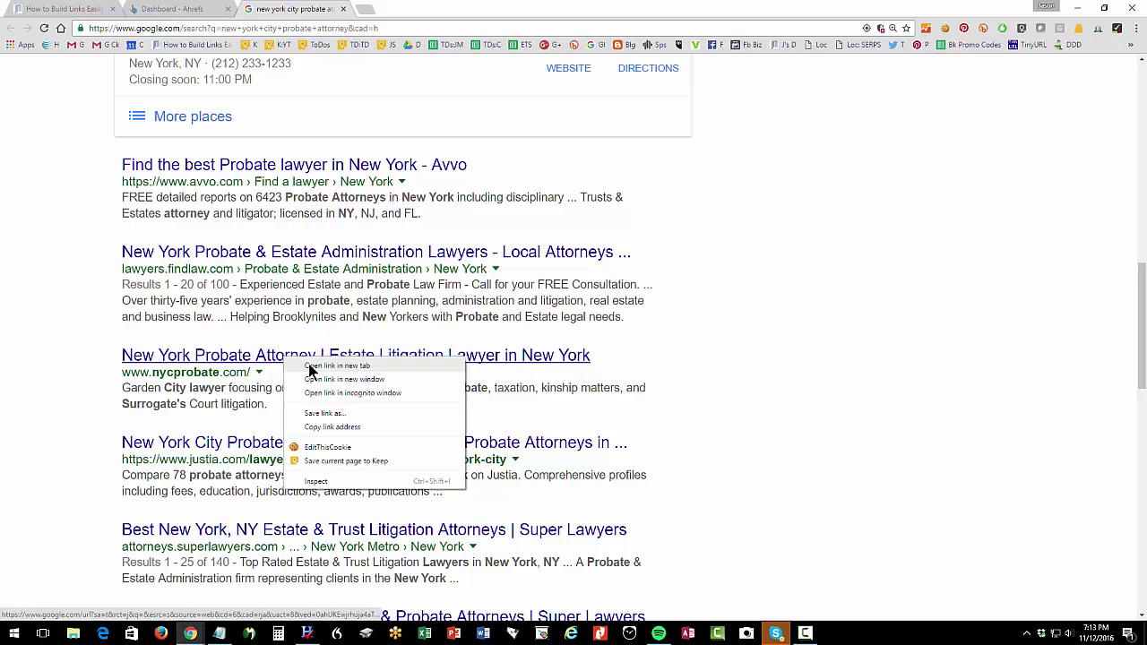
click(309, 366)
click(400, 10)
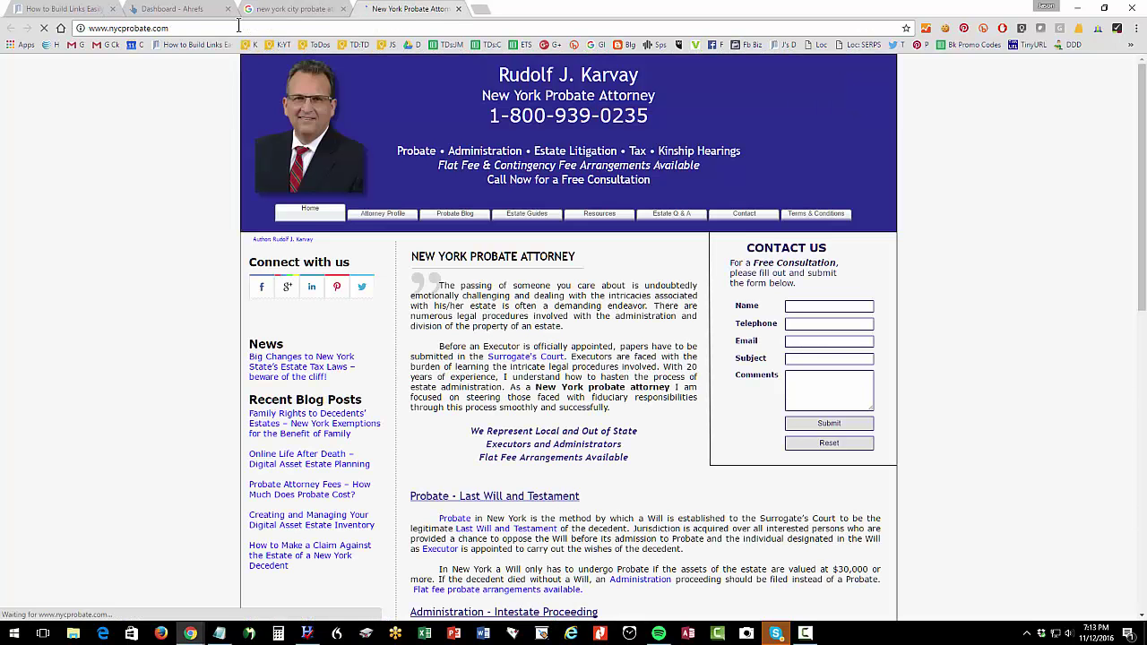
Copy the nycprobate.com site's web address and paste it into the domain search on the Ahrefs dashboard.
click(238, 27)
right_click(187, 29)
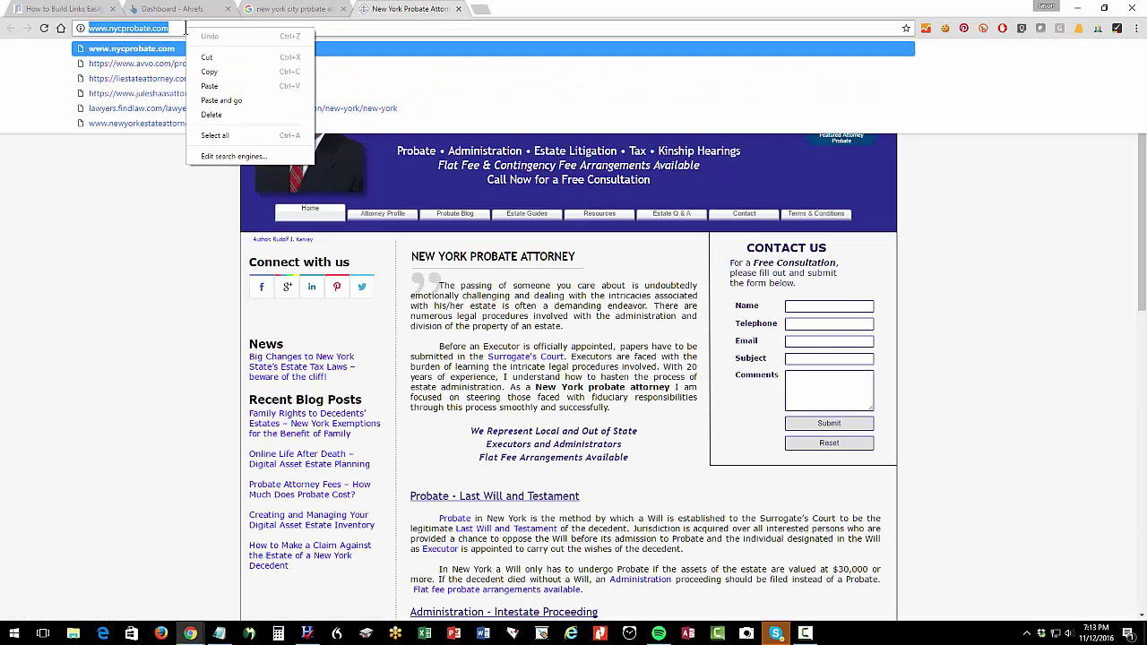
click(229, 74)
key(Escape)
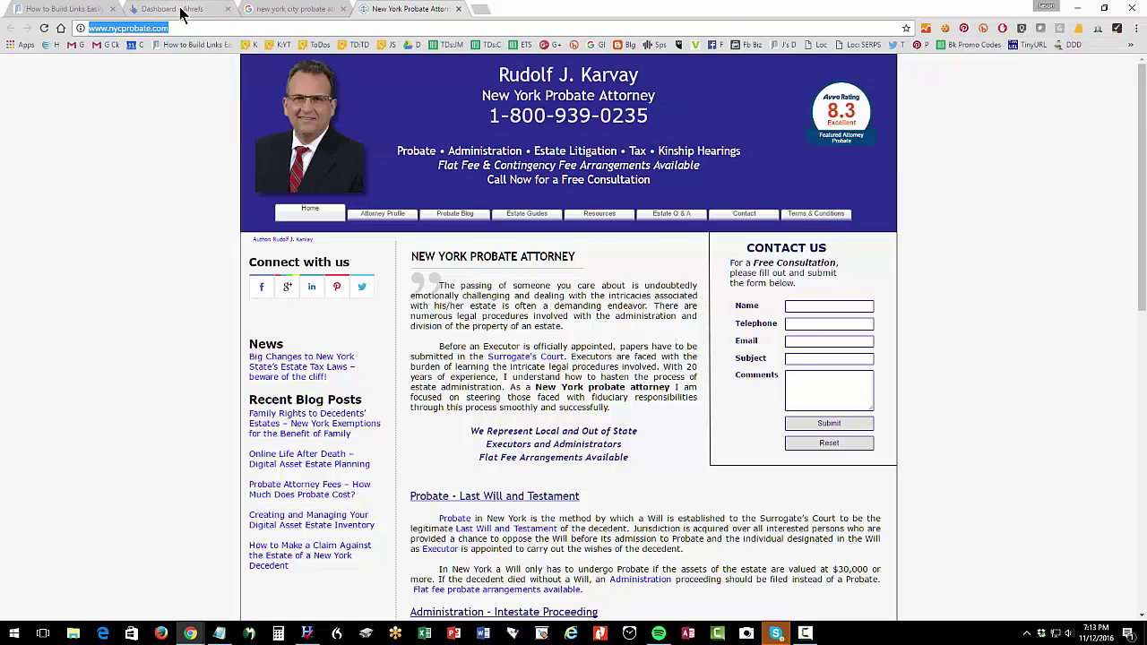
click(181, 13)
click(143, 91)
key(ctrl+v)
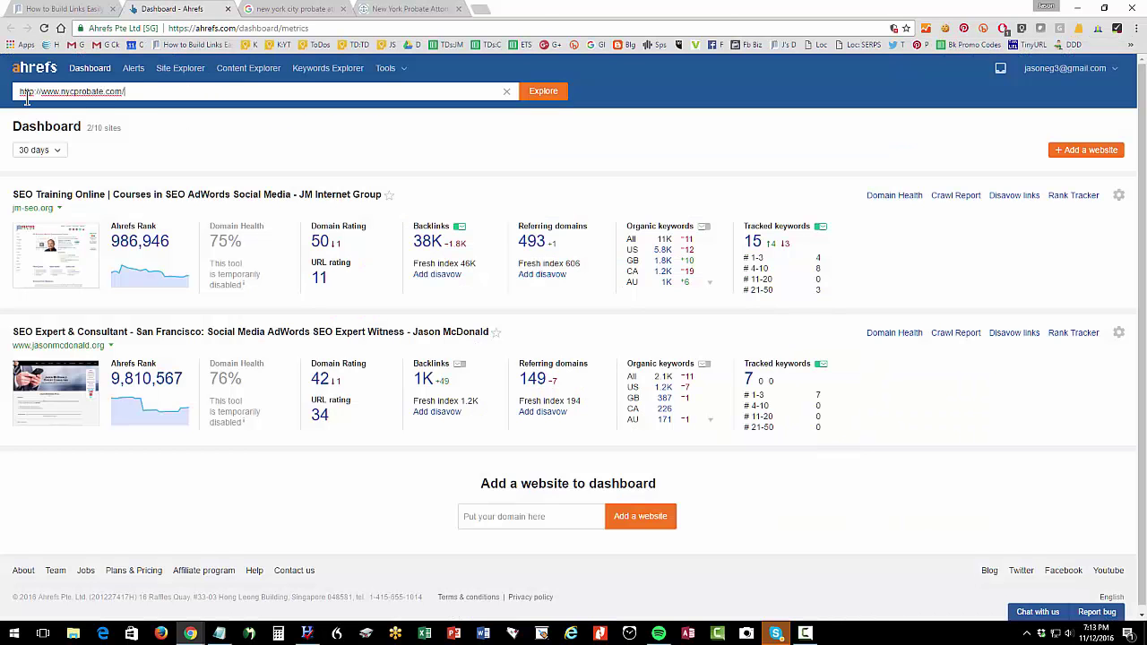
Shorten the pasted address to nycprobate.com and explore that domain.
click(61, 92)
shift+click(3, 92)
key(BackSpace)
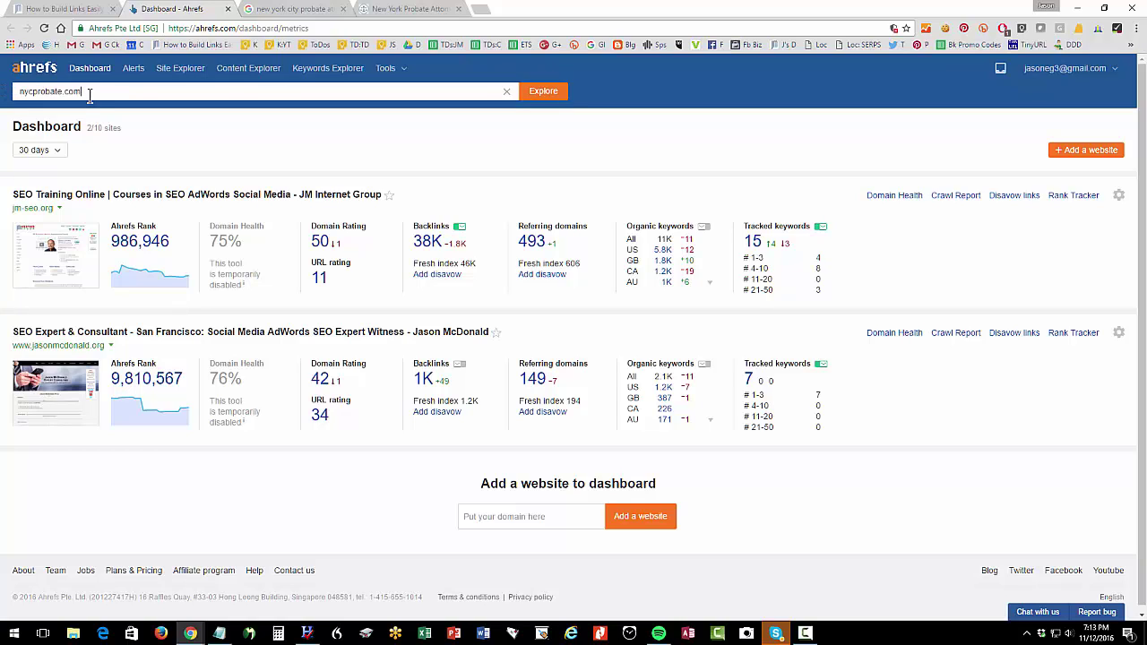
click(541, 94)
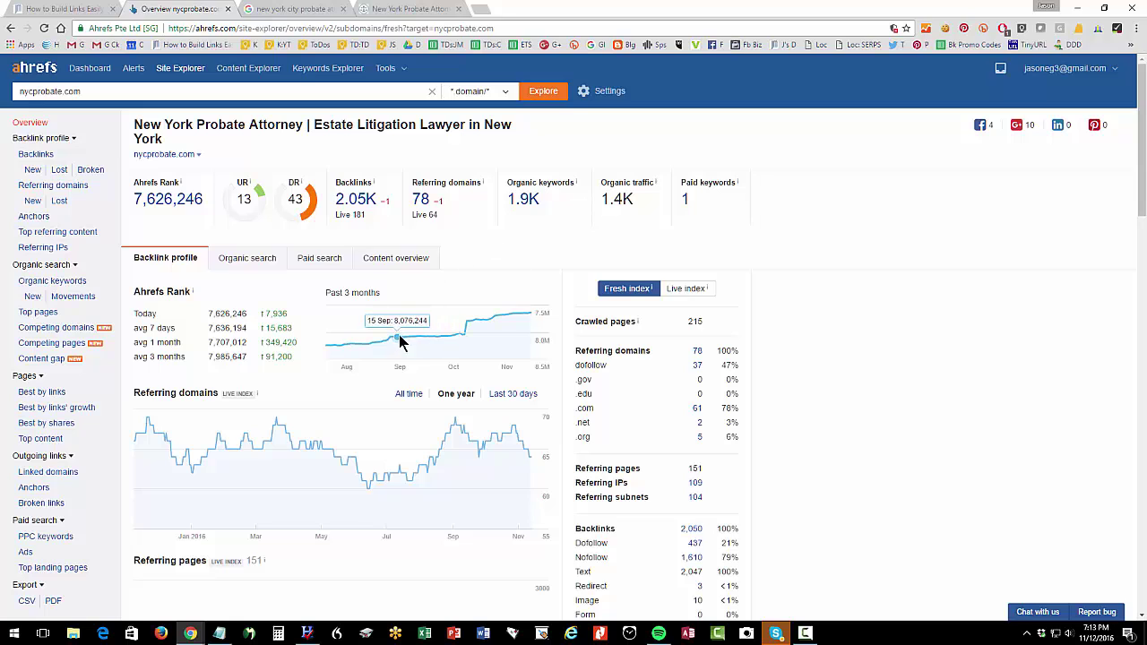
Open the backlinks report for nycprobate.com and view the available link type filters without applying one.
click(38, 154)
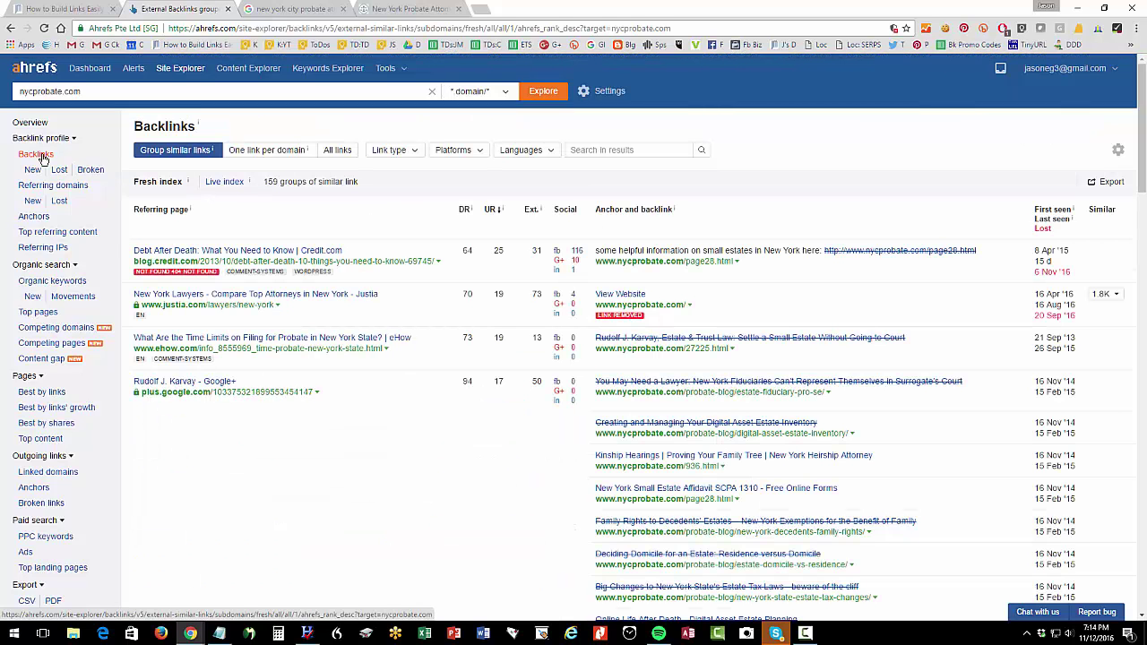
click(413, 156)
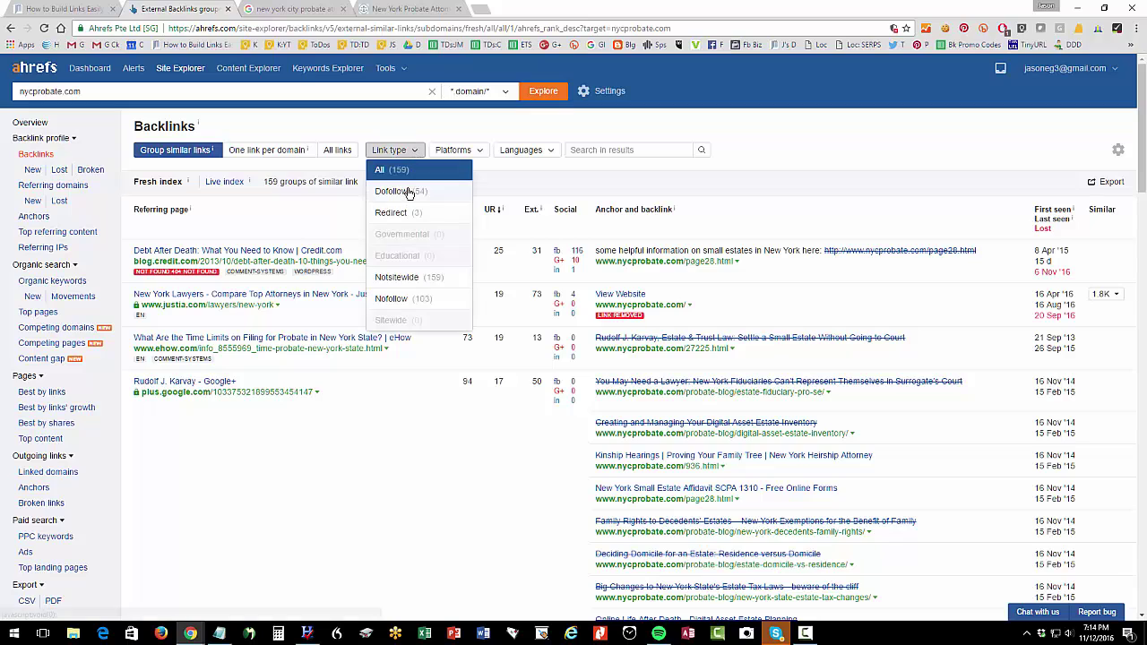
click(391, 475)
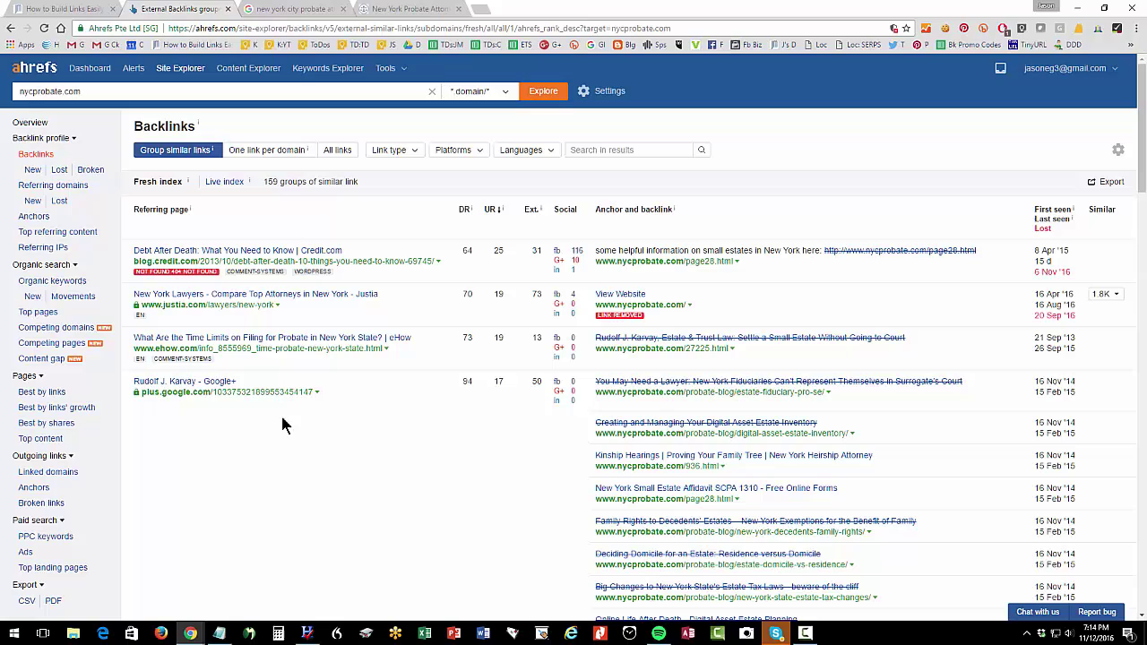
right_click(224, 307)
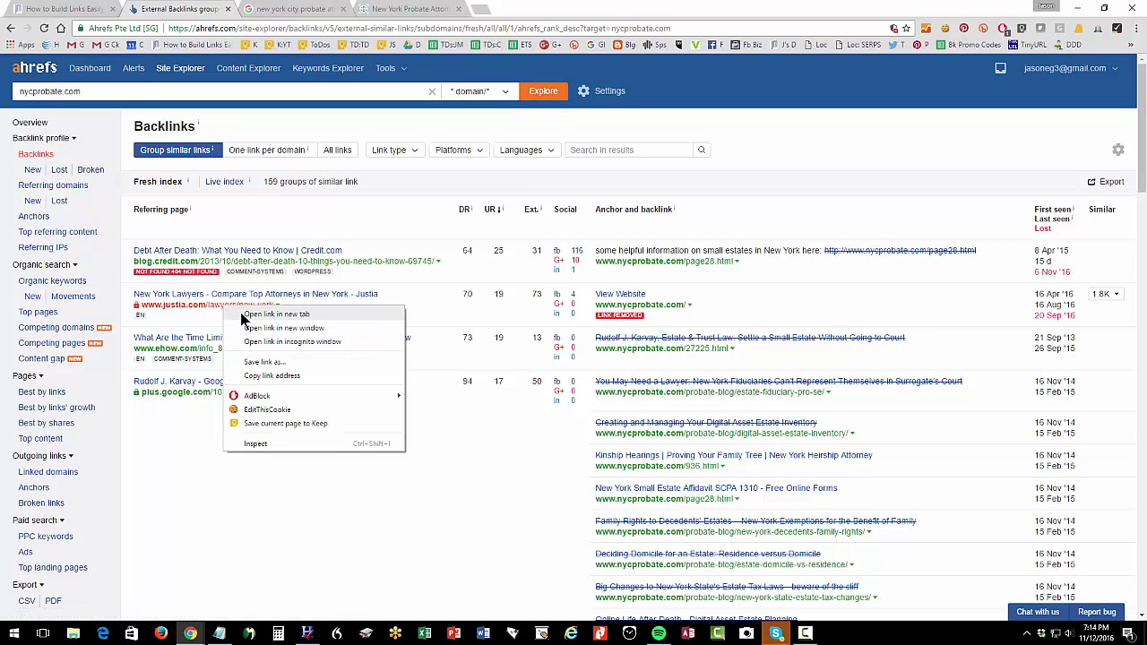
click(244, 314)
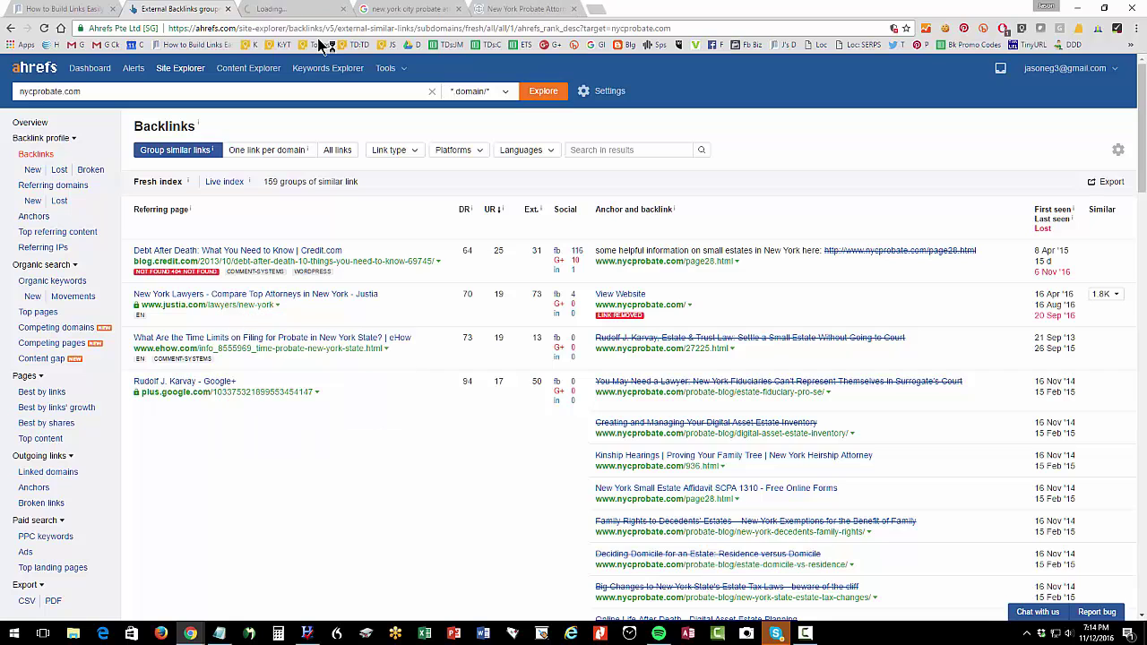
click(293, 10)
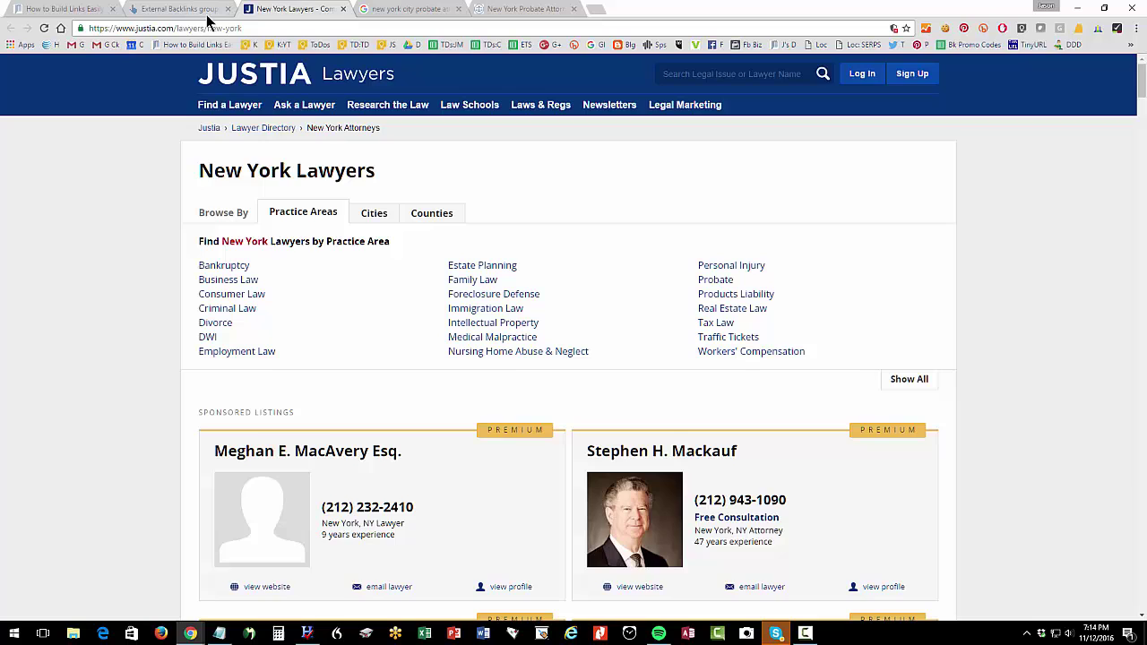
Check the Google results for Justia, and examine the lawyer listings and page address on the Justia directory.
click(432, 13)
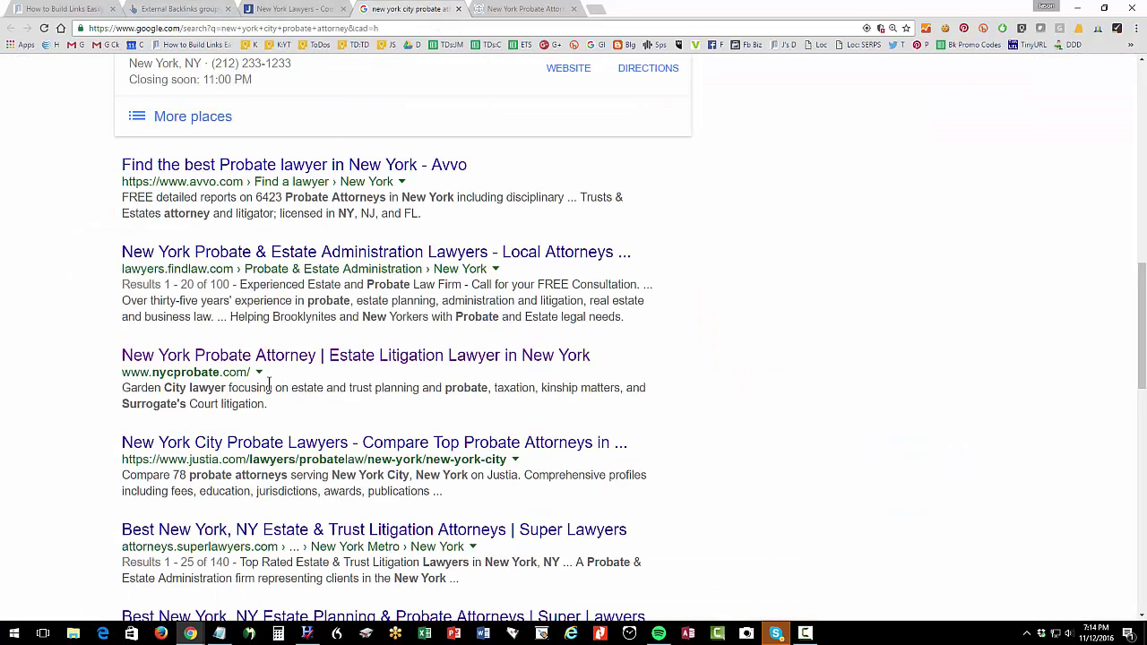
click(296, 11)
scroll(176, 367, down, 3)
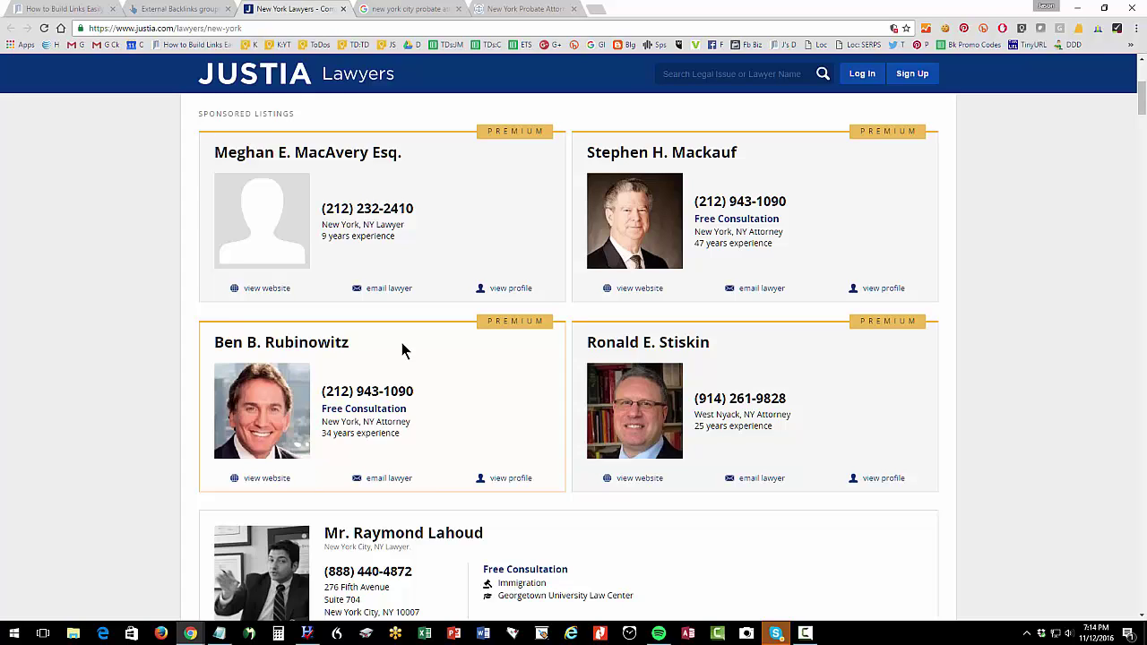
click(262, 29)
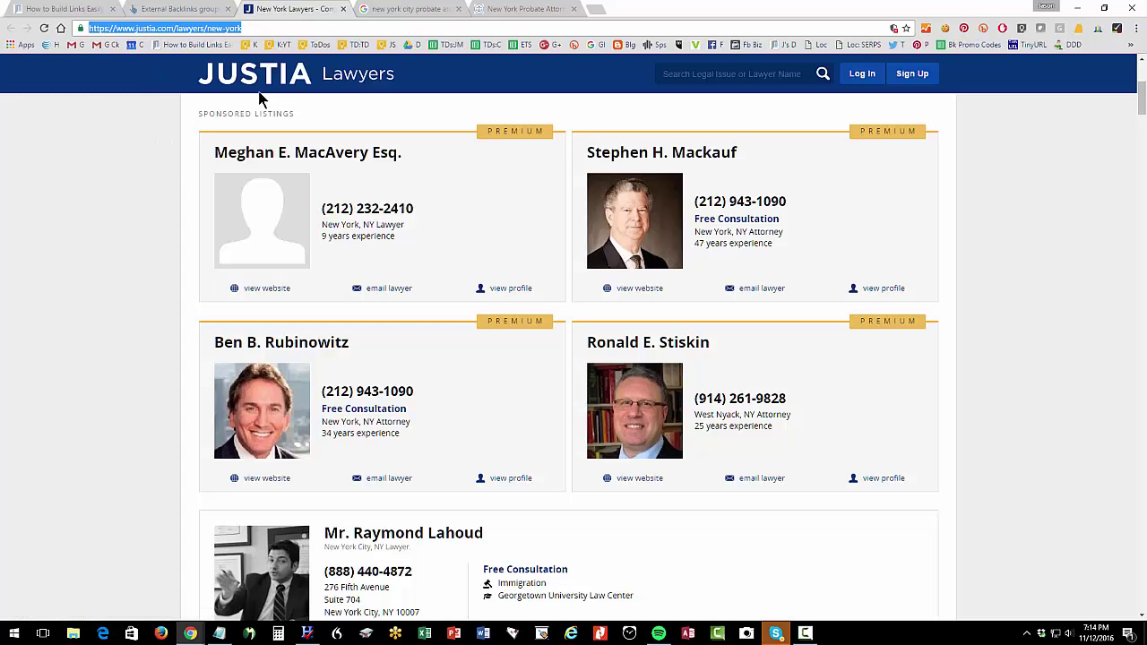
Replace the Notepad notes with 'JUSTIA.com / "lawyer directory"', '~ Can I get listed?' and '~ What are similar sites?' on separate lines.
click(219, 634)
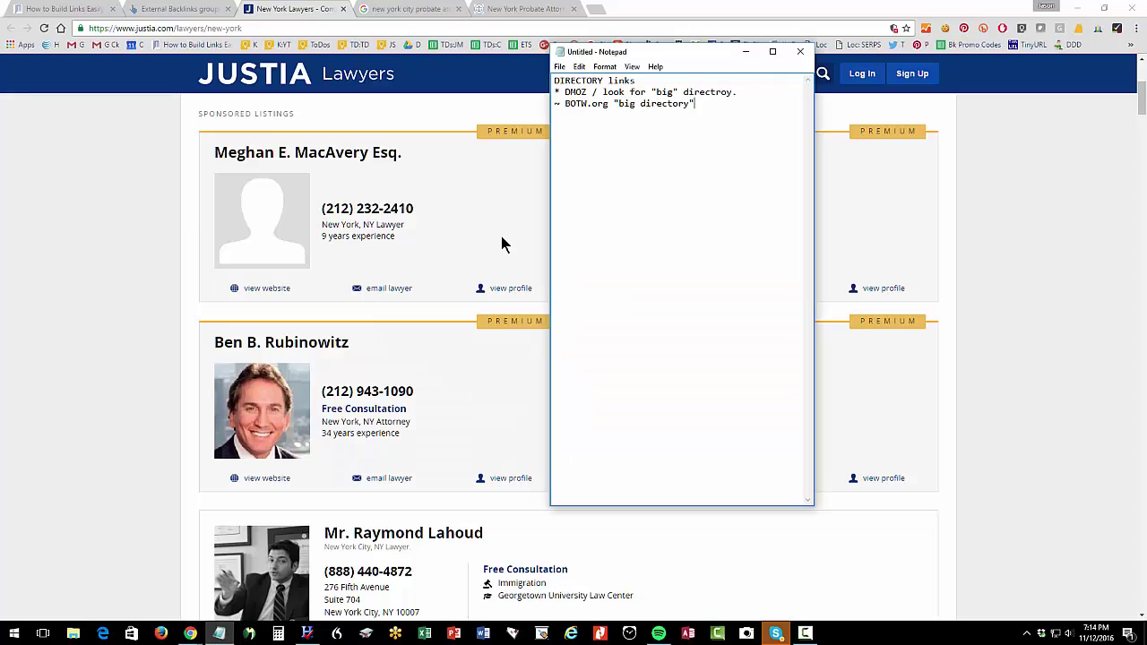
key(ctrl+a)
key(ctrl+x)
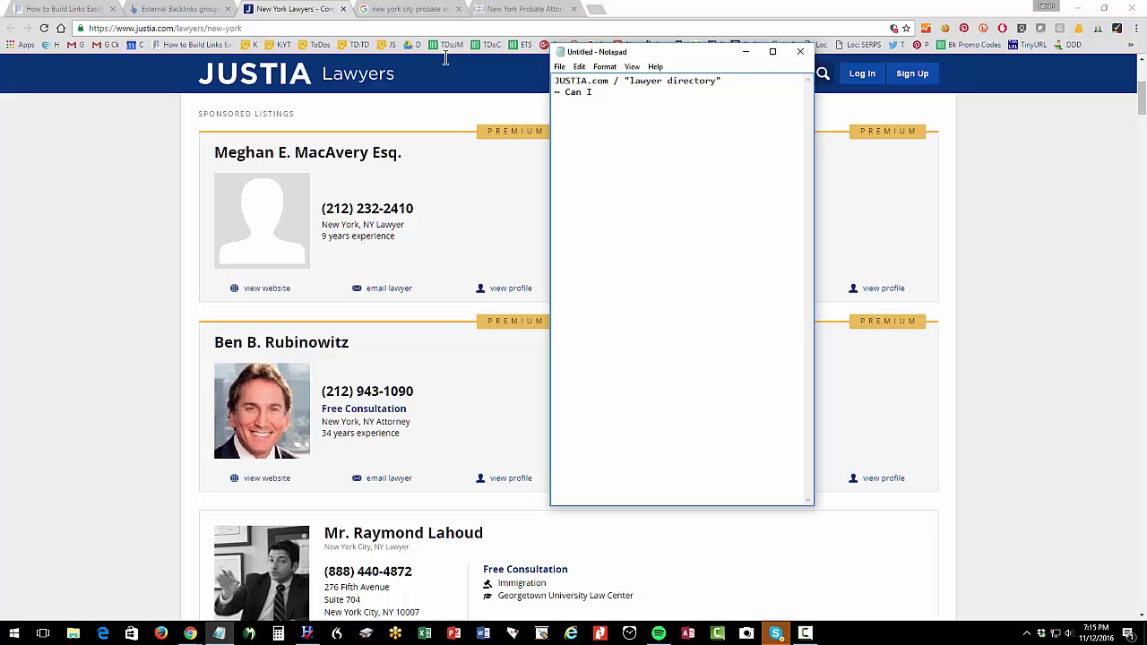
text(isted? ~ What are s)
text(imilar sites?)
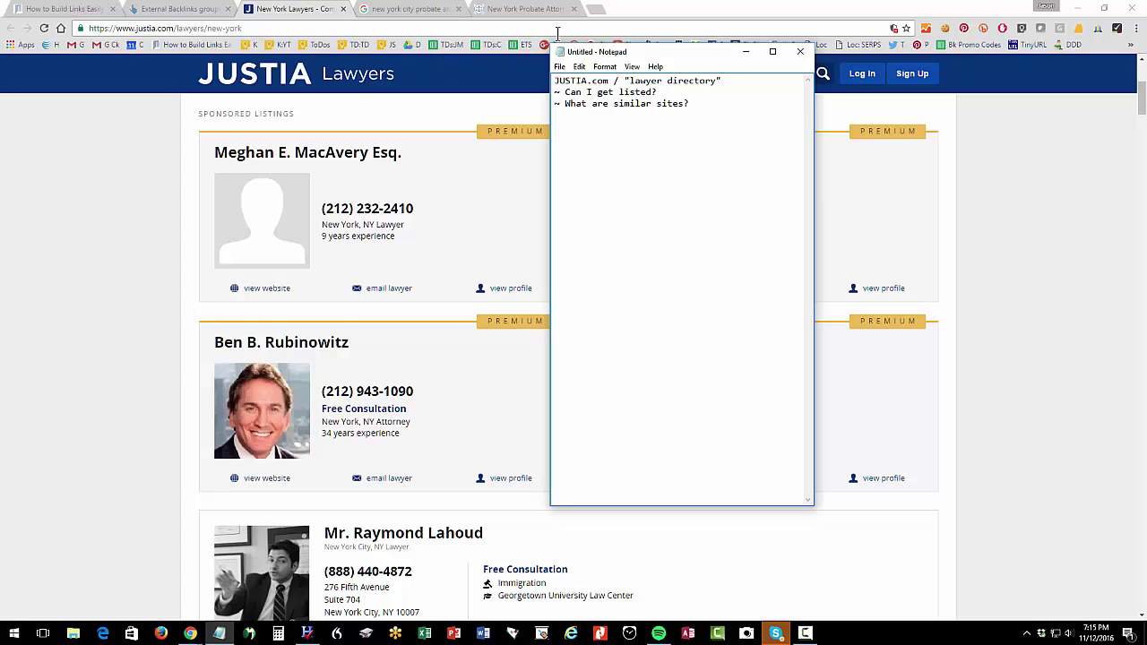
Search Google in a new tab for 'directory of lawyers' and look through the results for similar directory sites.
click(515, 11)
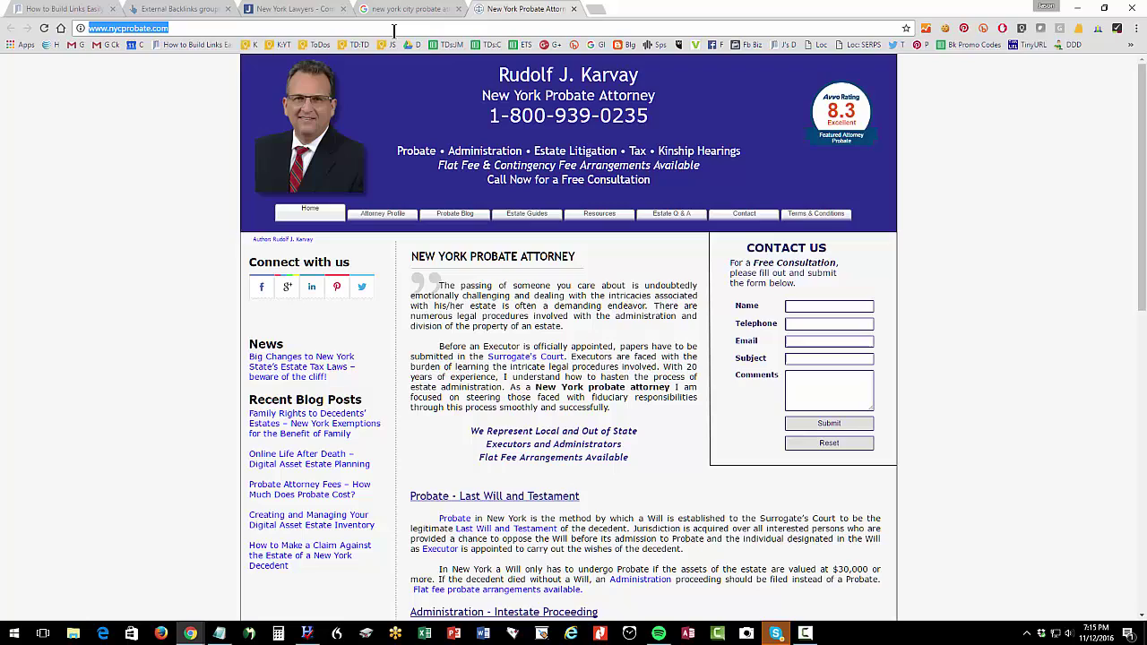
click(595, 11)
text(d)
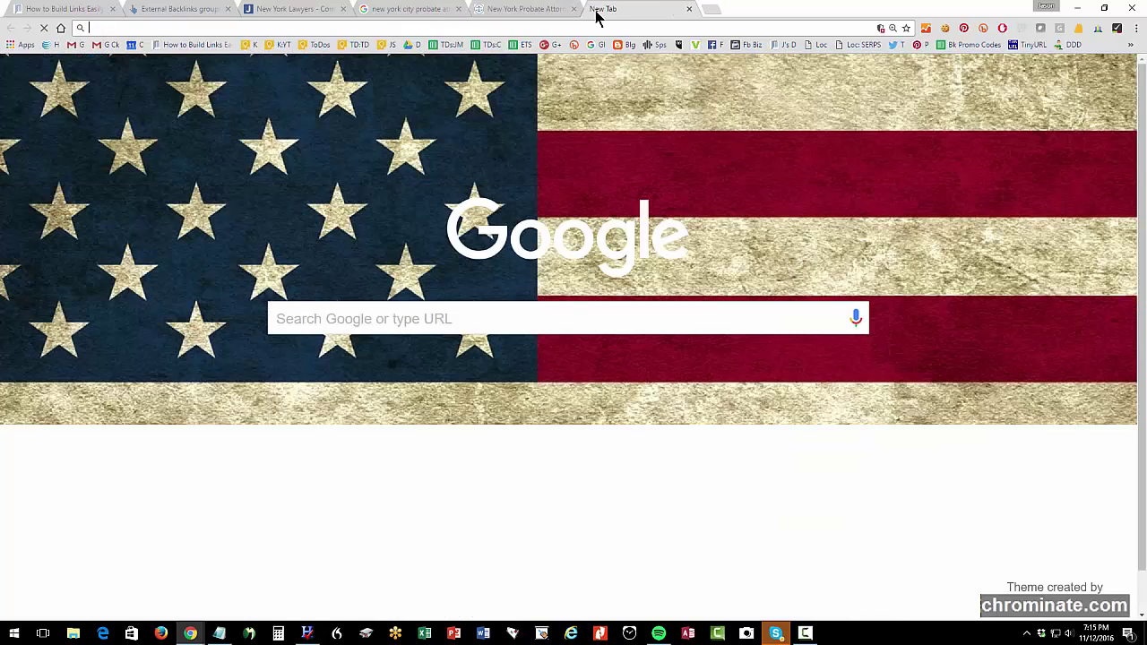
text(irectory of lawyers)
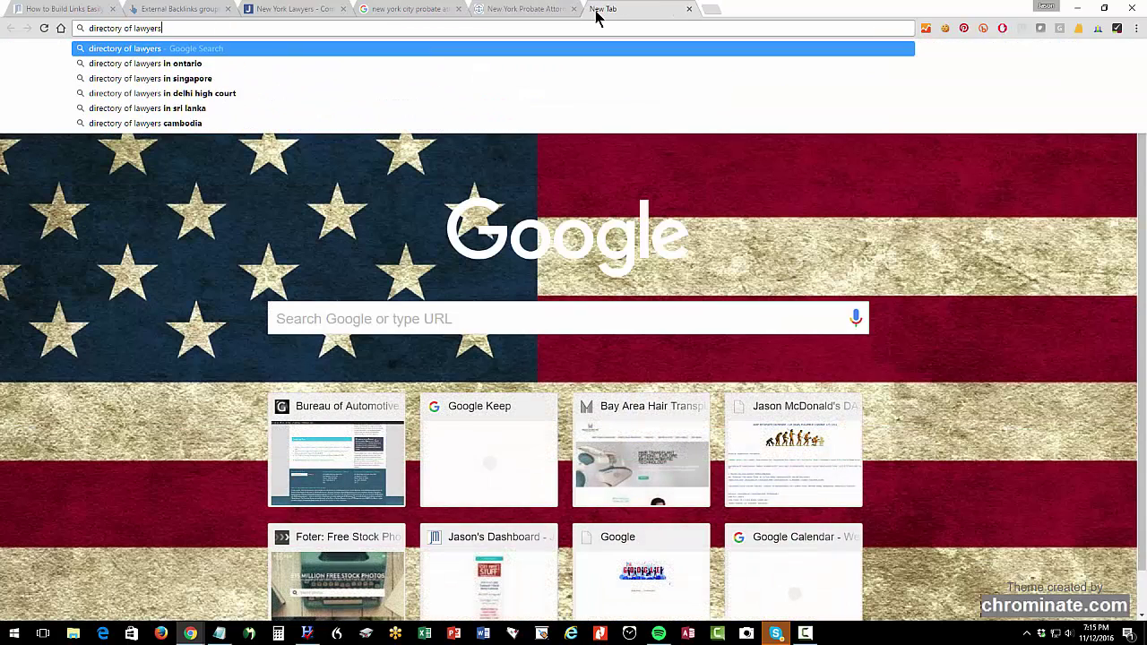
key(Return)
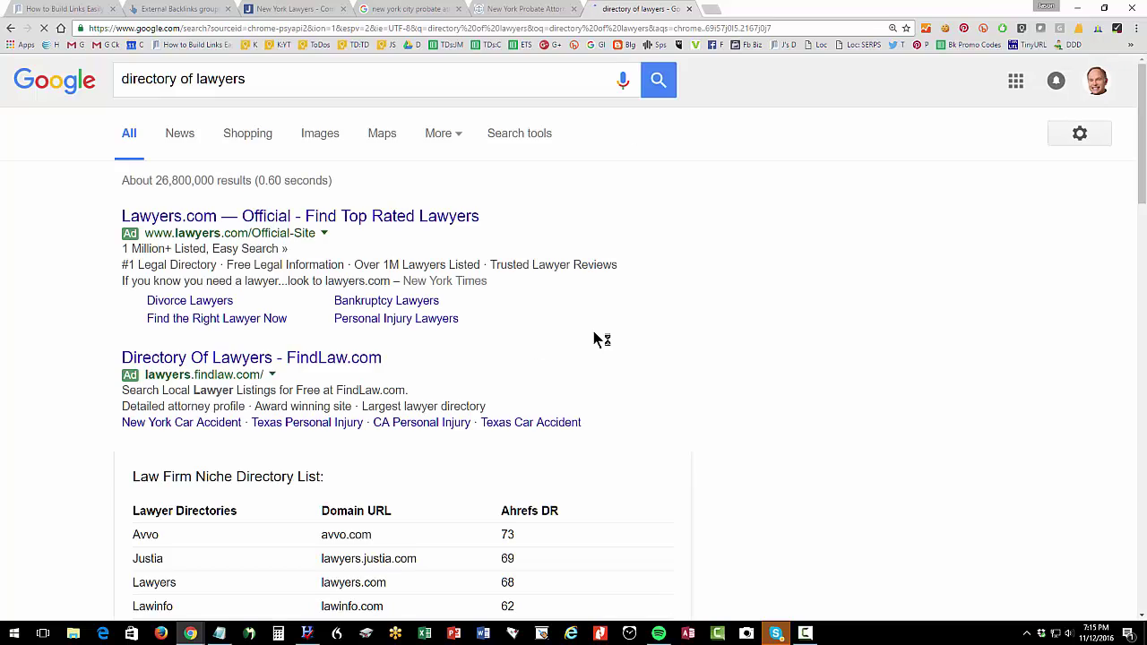
scroll(599, 340, down, 3)
scroll(599, 340, down, 3)
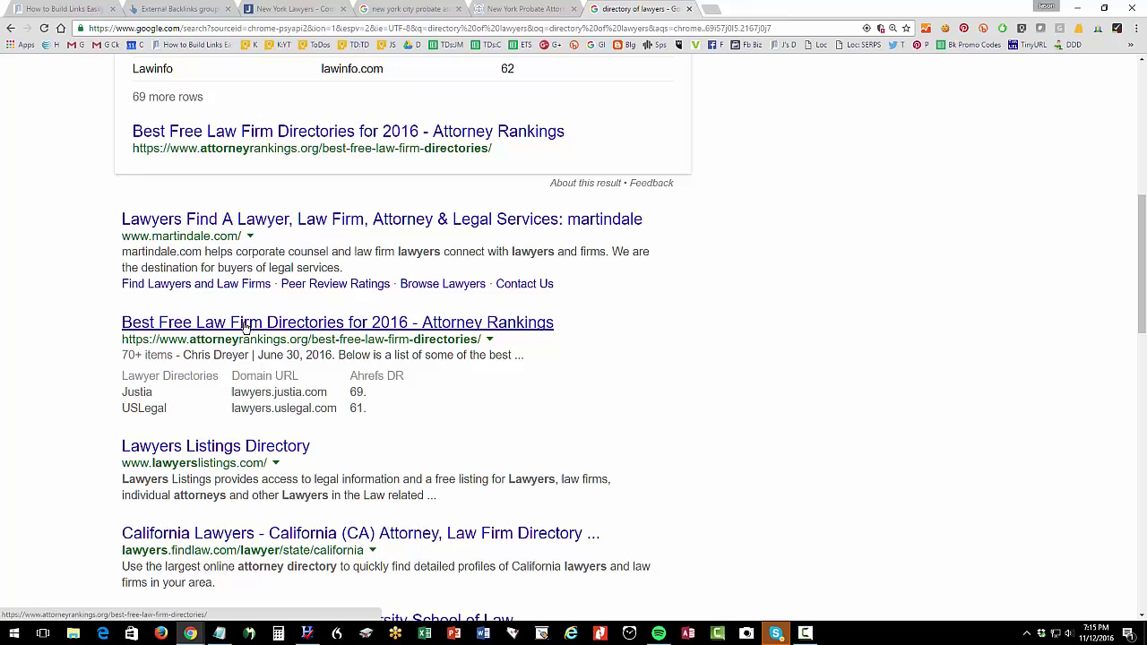
scroll(303, 376, down, 1)
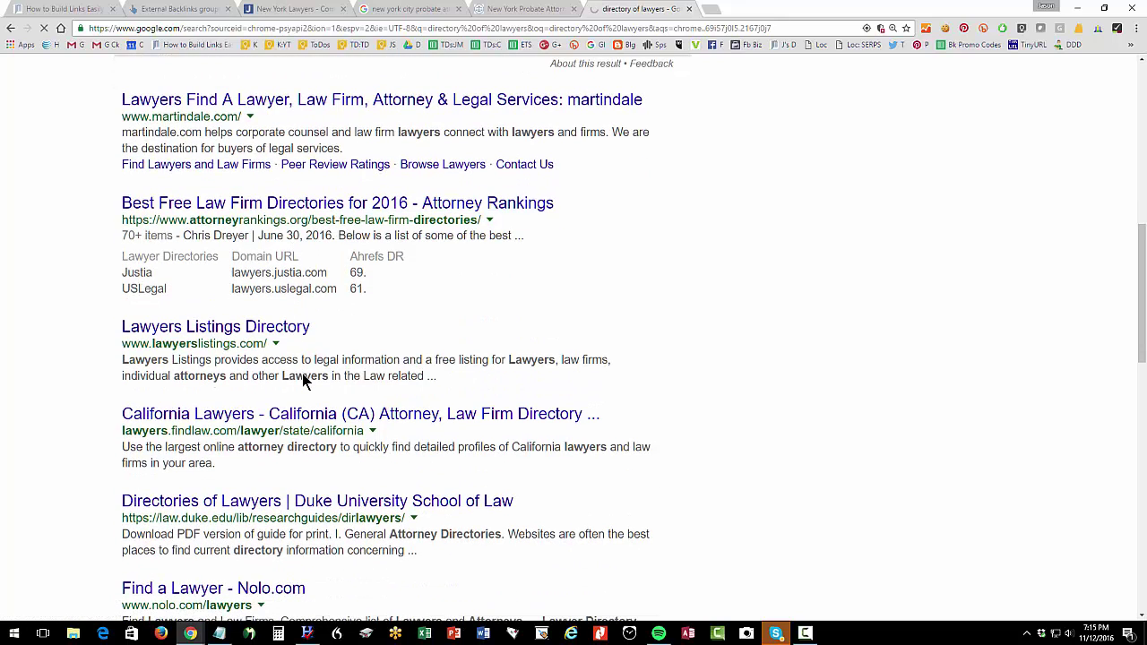
Return to the nycprobate.com backlinks report and open the attorney's Avvo referring page in a new tab.
click(186, 11)
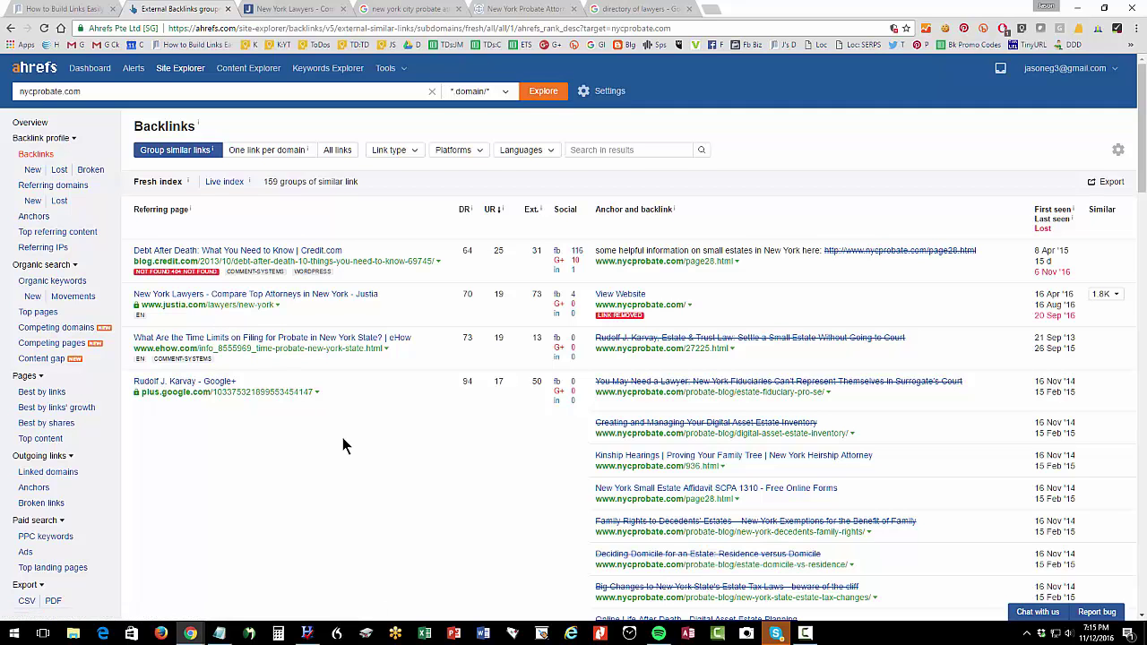
scroll(343, 437, down, 2)
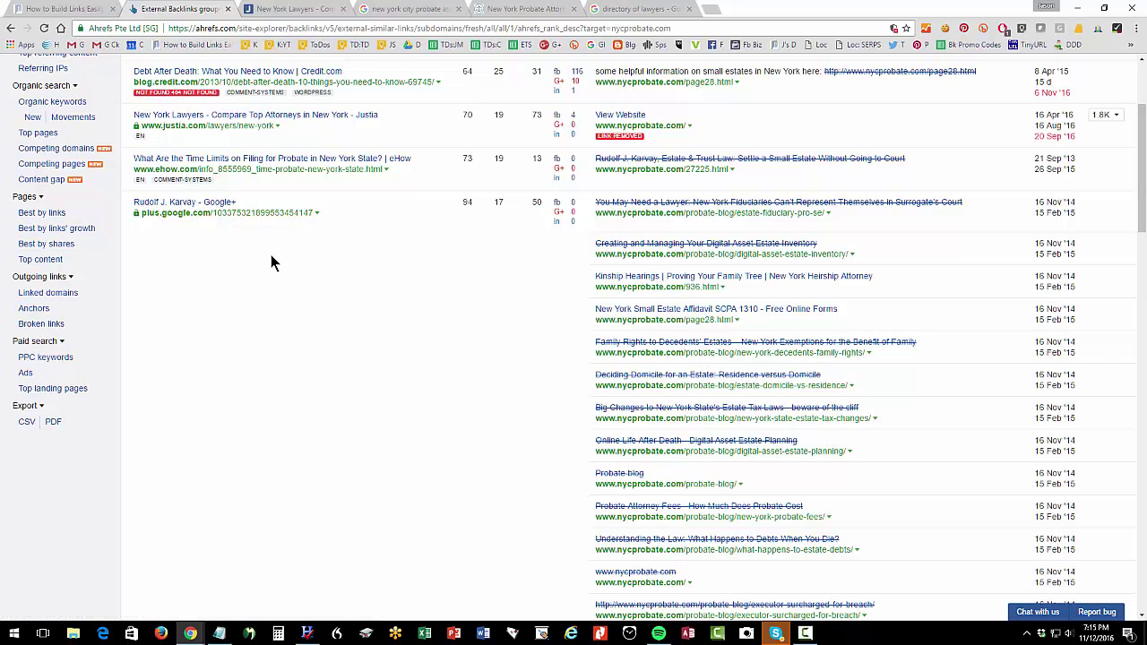
scroll(271, 255, down, 4)
scroll(270, 254, down, 3)
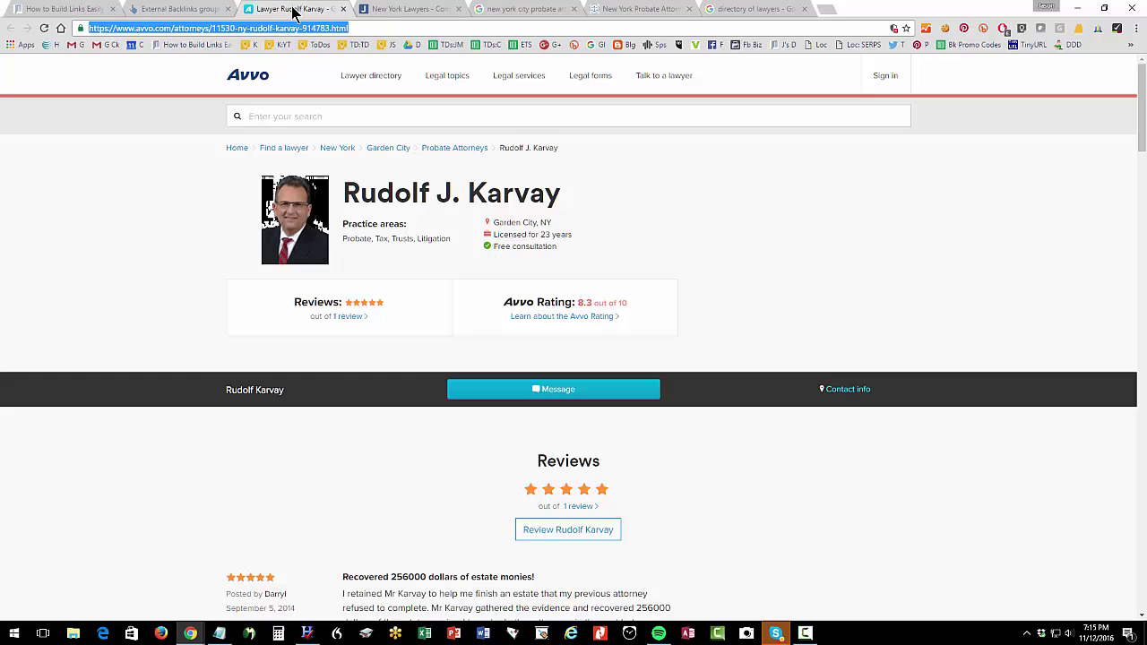
Check the open Justia, Google and nycprobate.com pages, and examine the attorney's profile on Avvo.
click(390, 18)
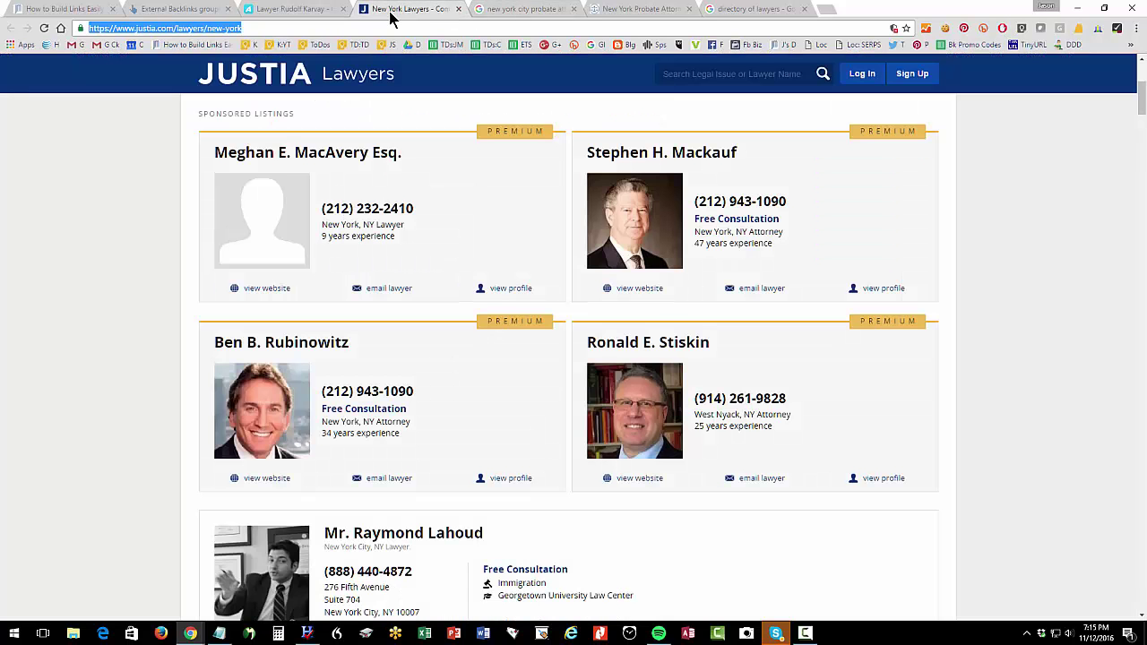
click(507, 13)
click(606, 8)
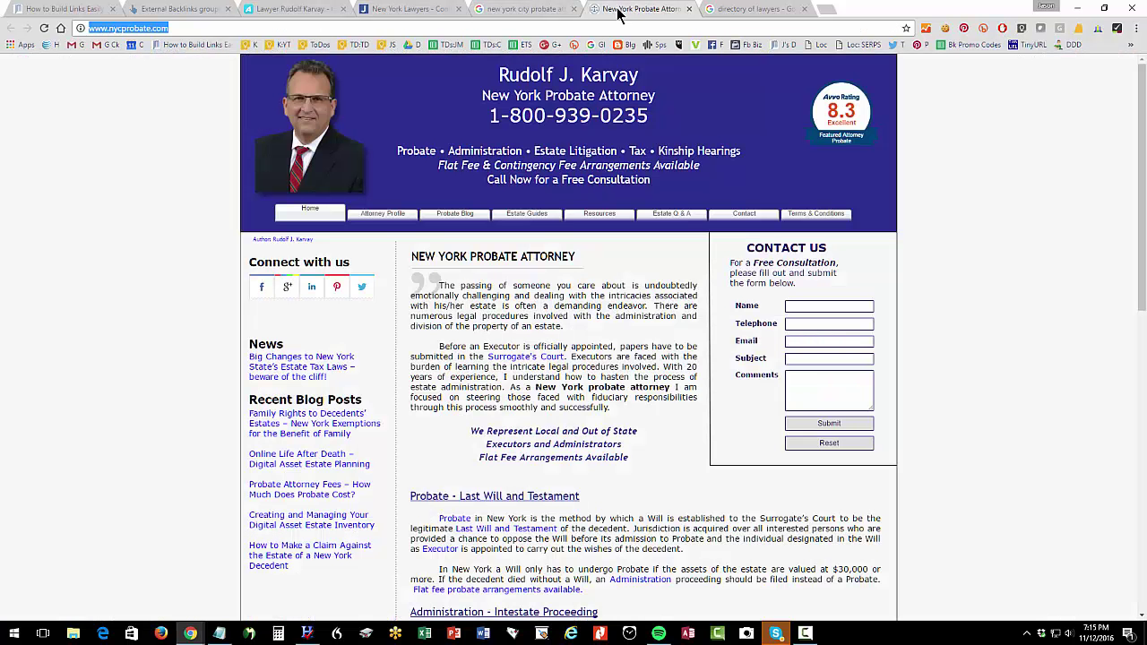
click(248, 25)
click(307, 10)
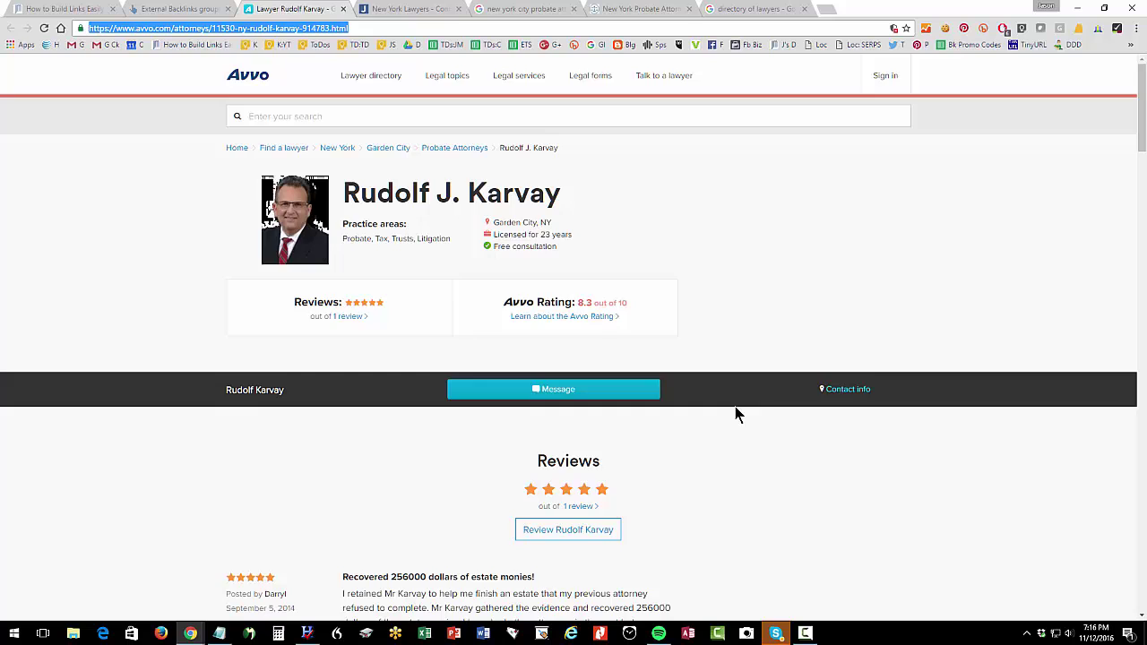
scroll(736, 410, down, 3)
scroll(736, 410, up, 3)
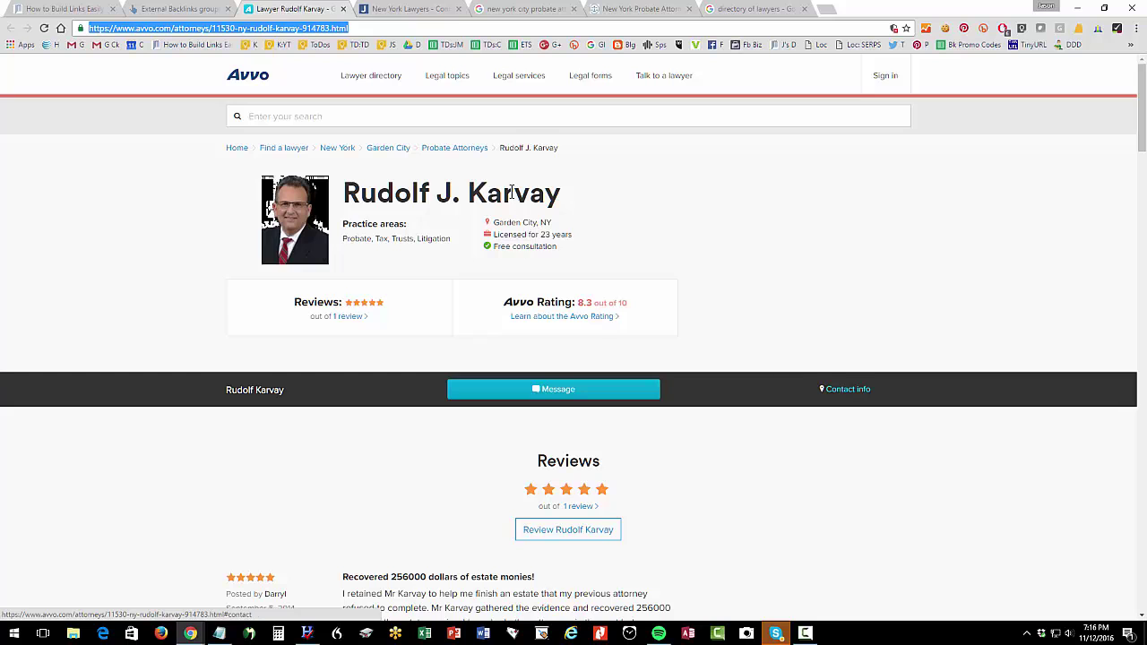
Open the Huffington Post same-sex marriage article from the backlinks report in a new tab and skim its text.
mouse_move(350, 71)
click(208, 11)
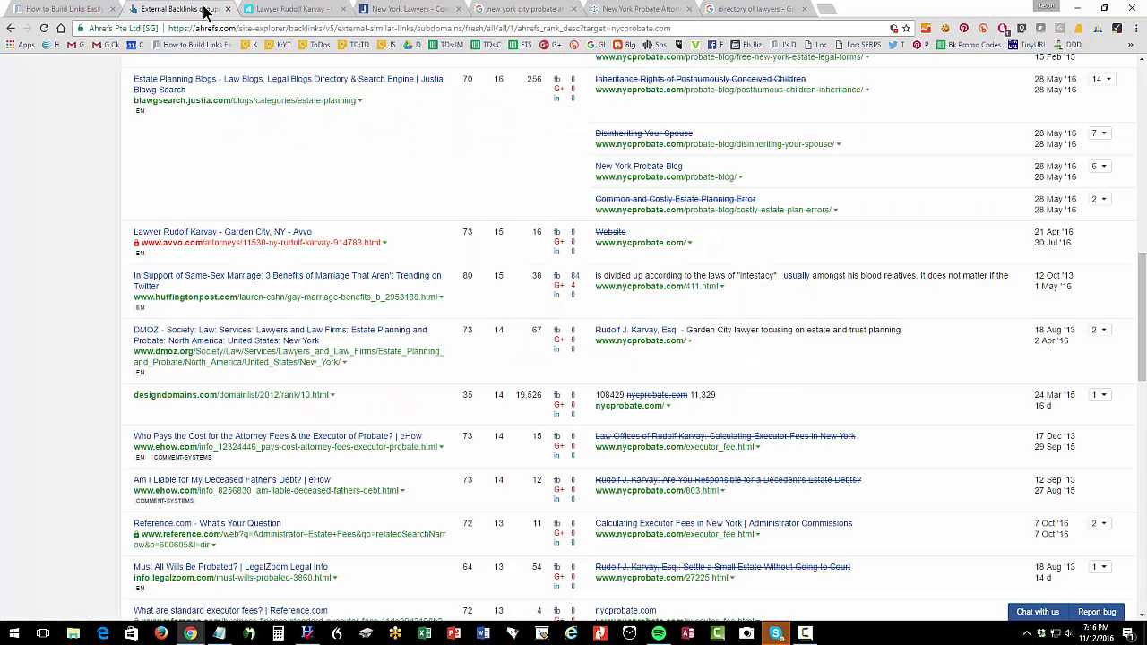
scroll(340, 358, down, 1)
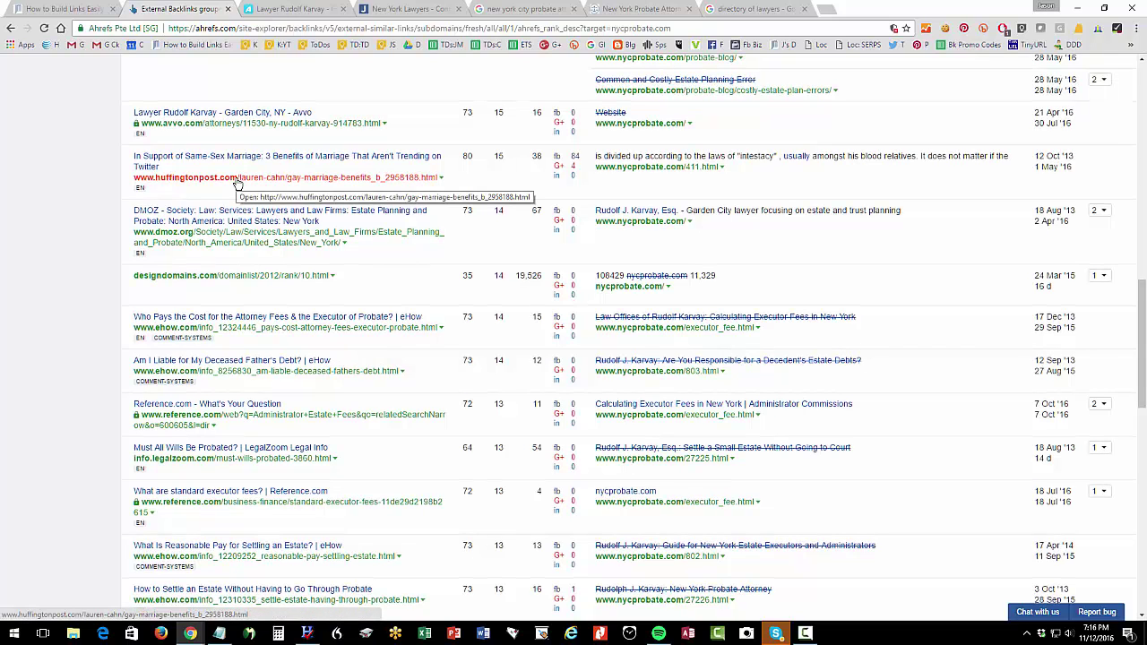
right_click(237, 177)
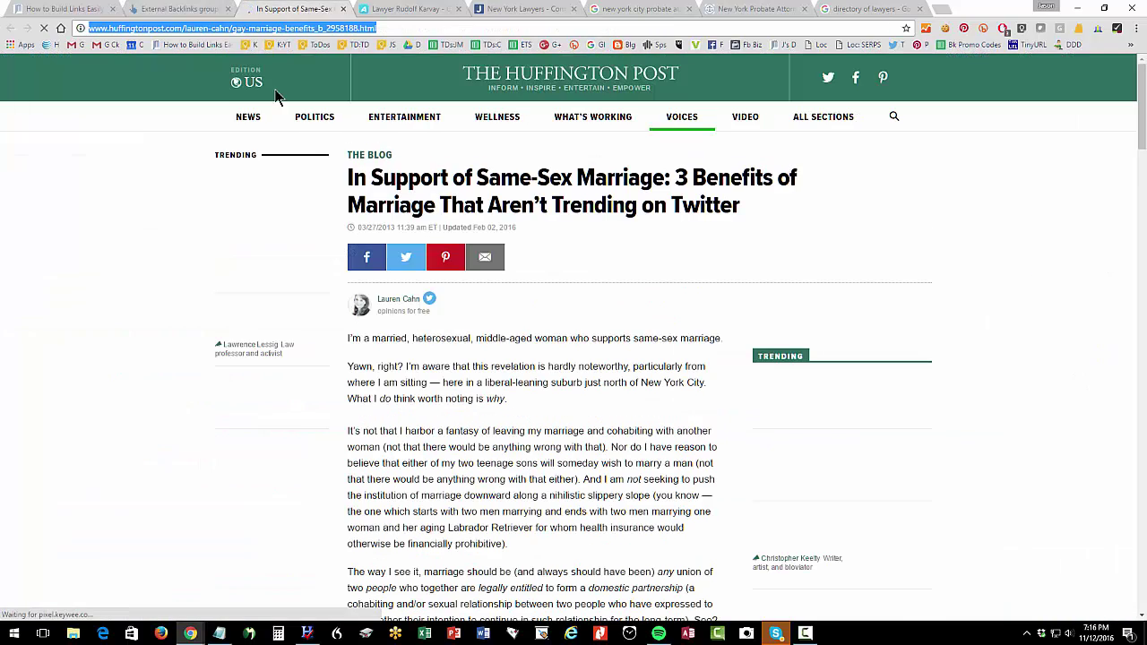
scroll(436, 354, down, 1)
scroll(437, 353, down, 4)
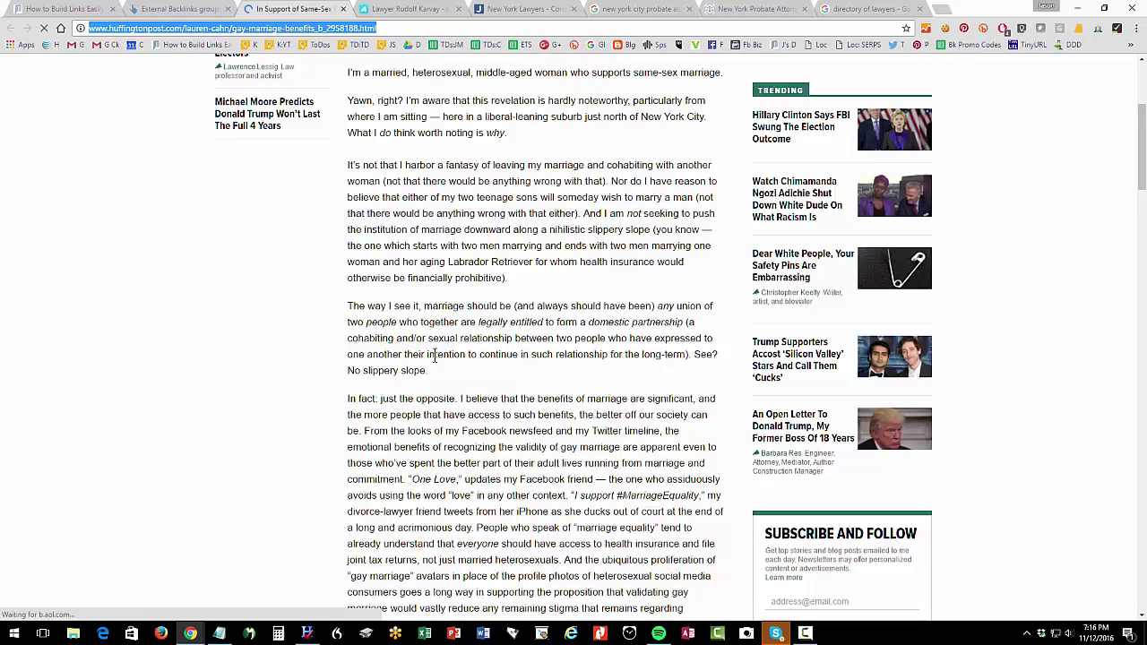
View the article's page source, find 'nycprobate' in it, and highlight the passage containing the link.
right_click(214, 293)
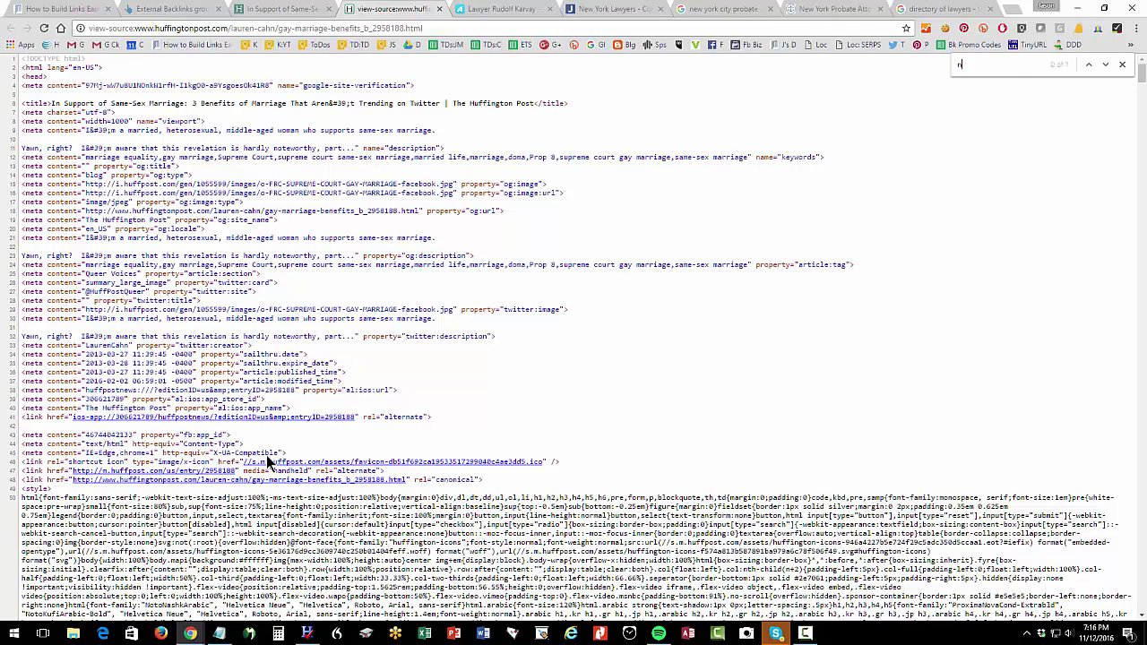
text(obate)
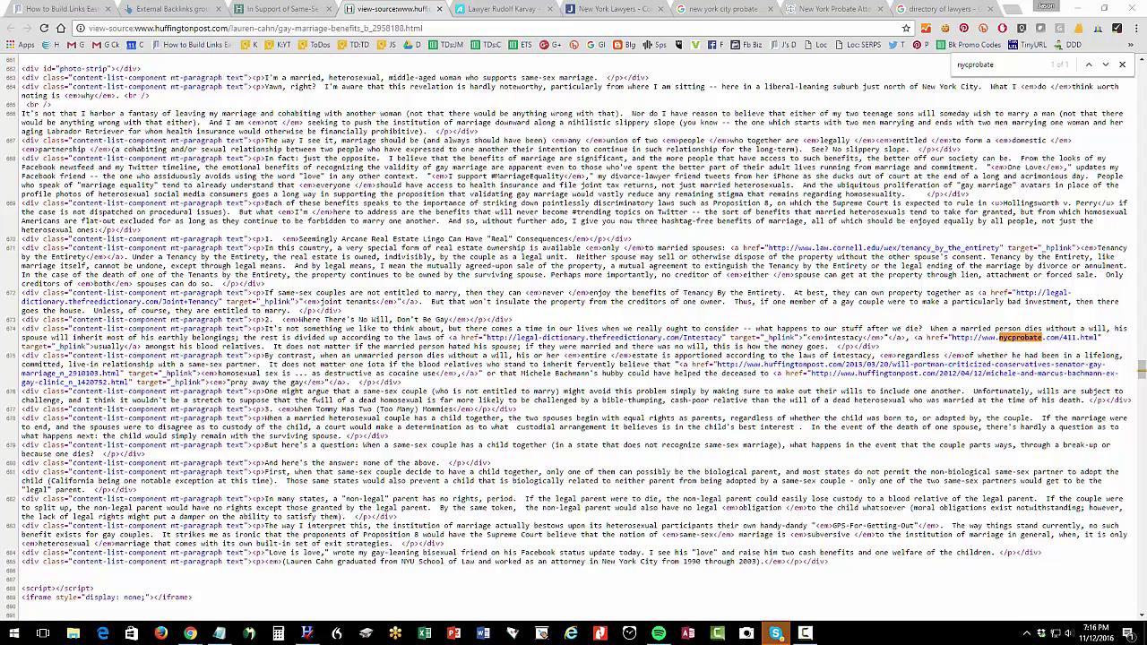
drag(908, 311, 1117, 351)
Examine the author byline and text of the Huffington Post article, and close the article page.
click(278, 9)
scroll(300, 302, up, 5)
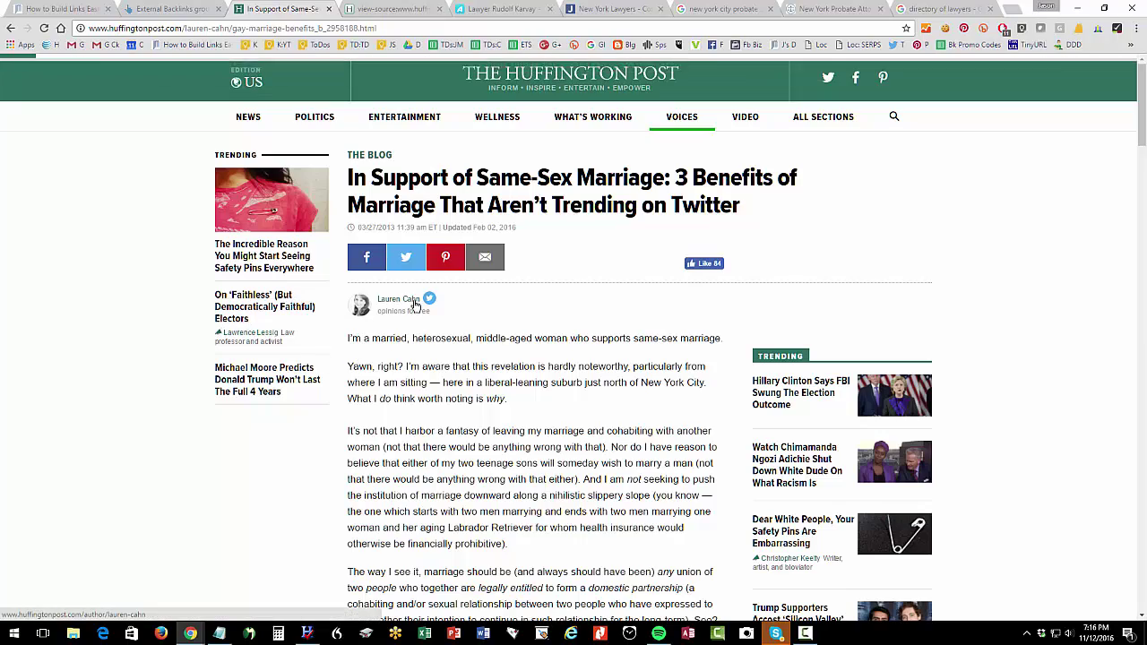
scroll(437, 324, down, 5)
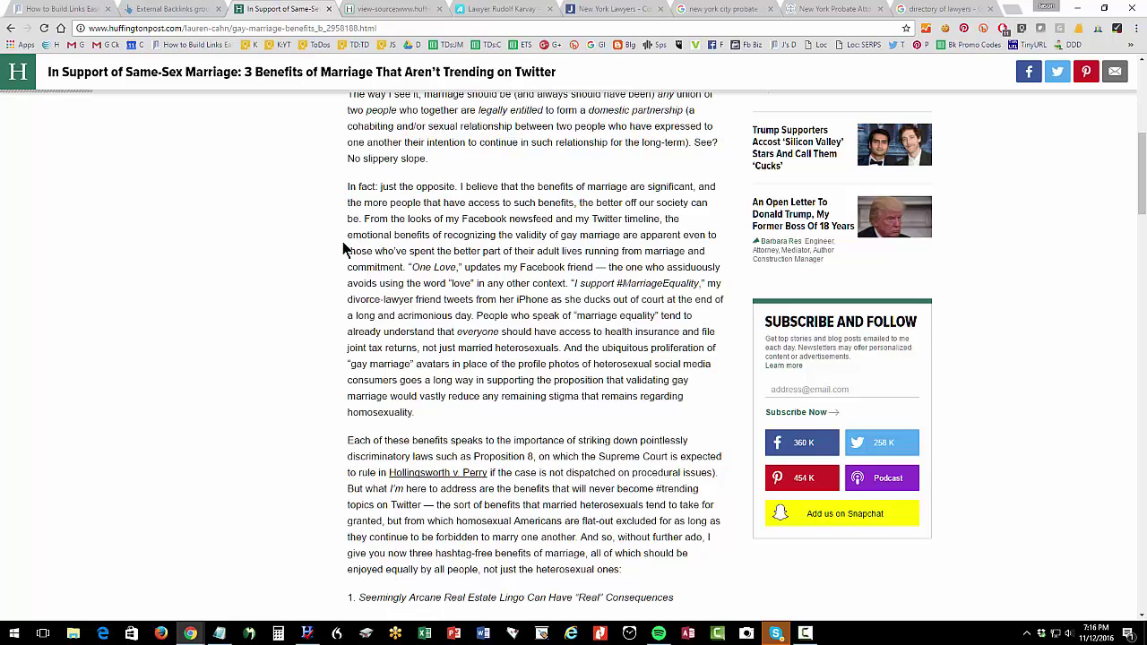
scroll(341, 246, up, 3)
scroll(342, 246, up, 3)
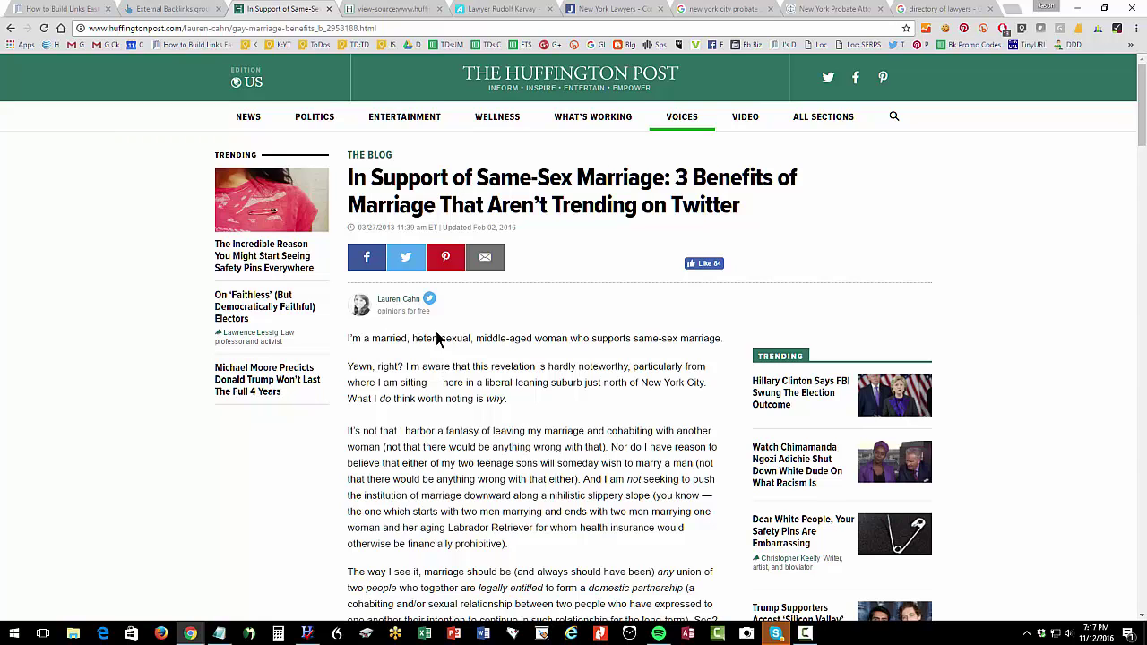
click(328, 9)
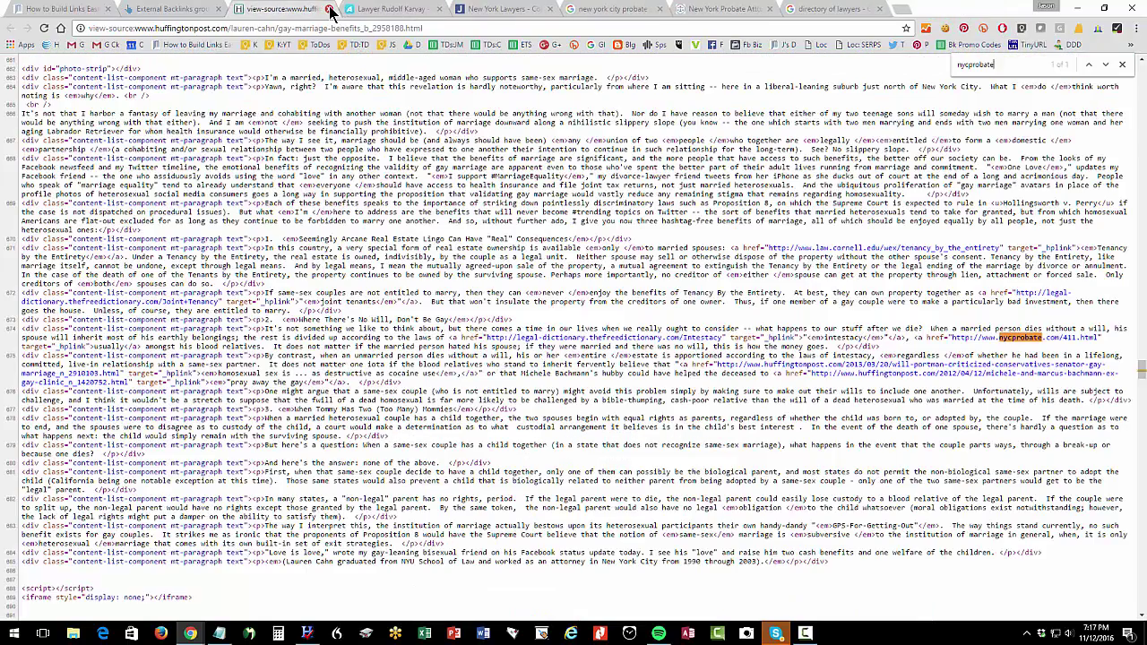
Examine the remaining referring pages on the first page of the backlinks report and continue through its second page.
click(170, 9)
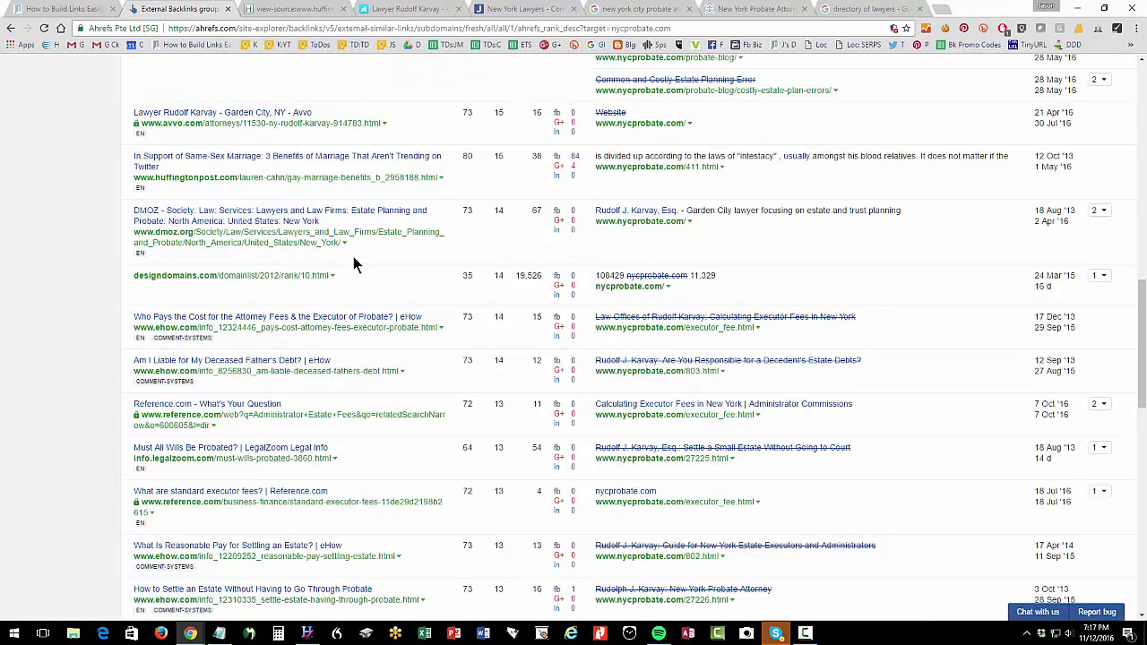
scroll(378, 336, down, 2)
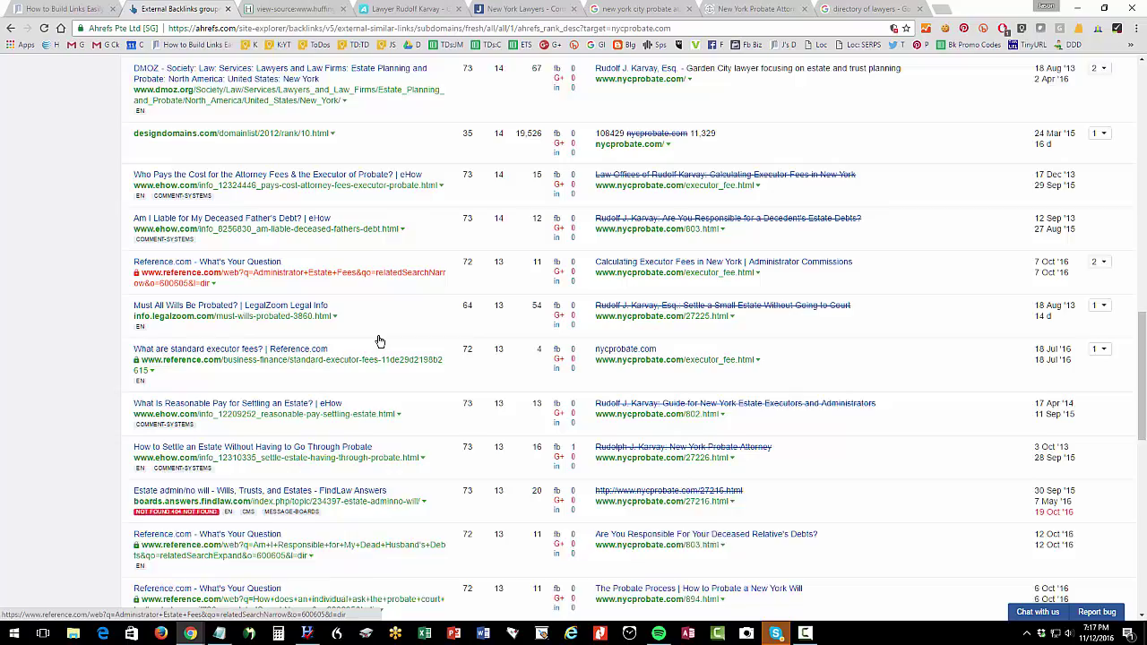
scroll(380, 342, down, 3)
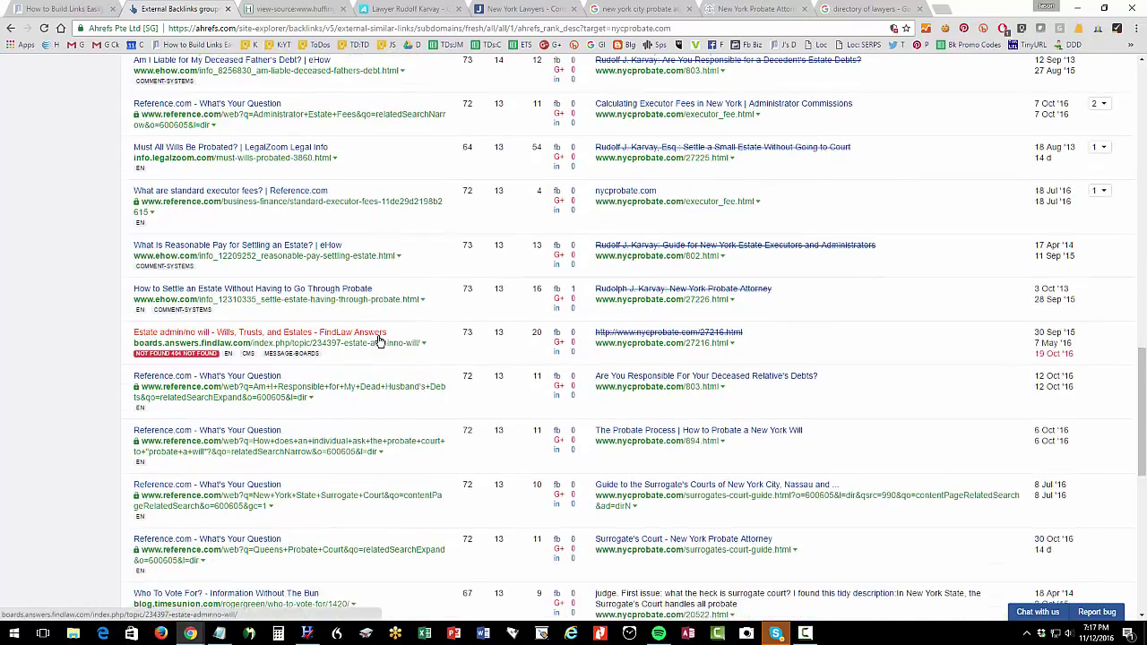
scroll(338, 321, down, 3)
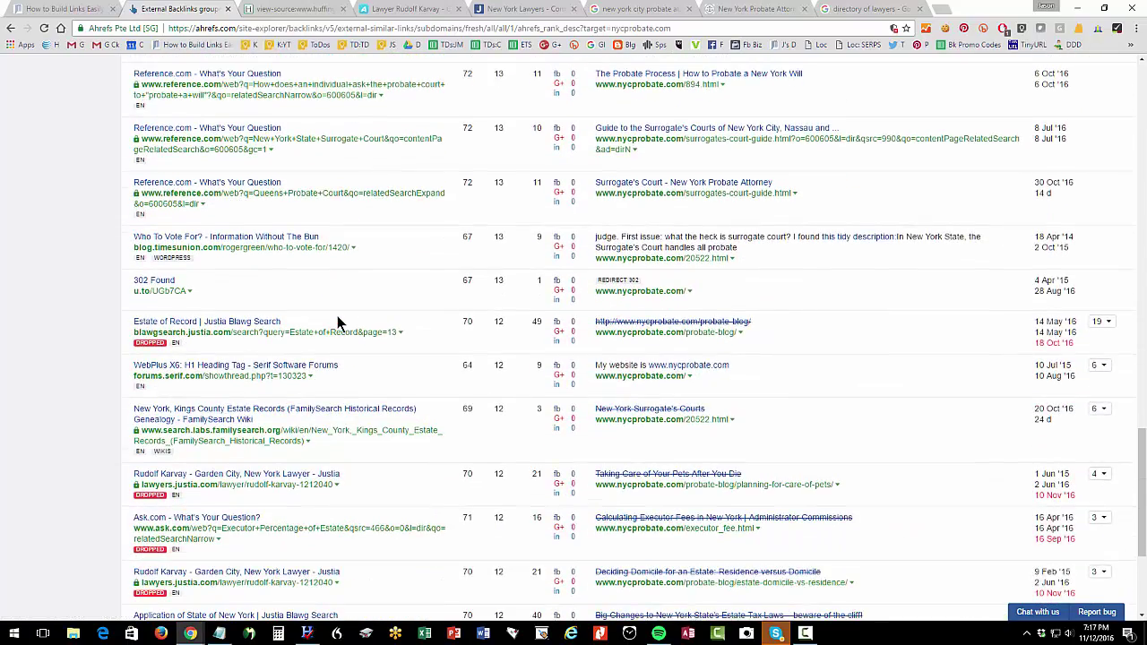
scroll(337, 321, down, 1)
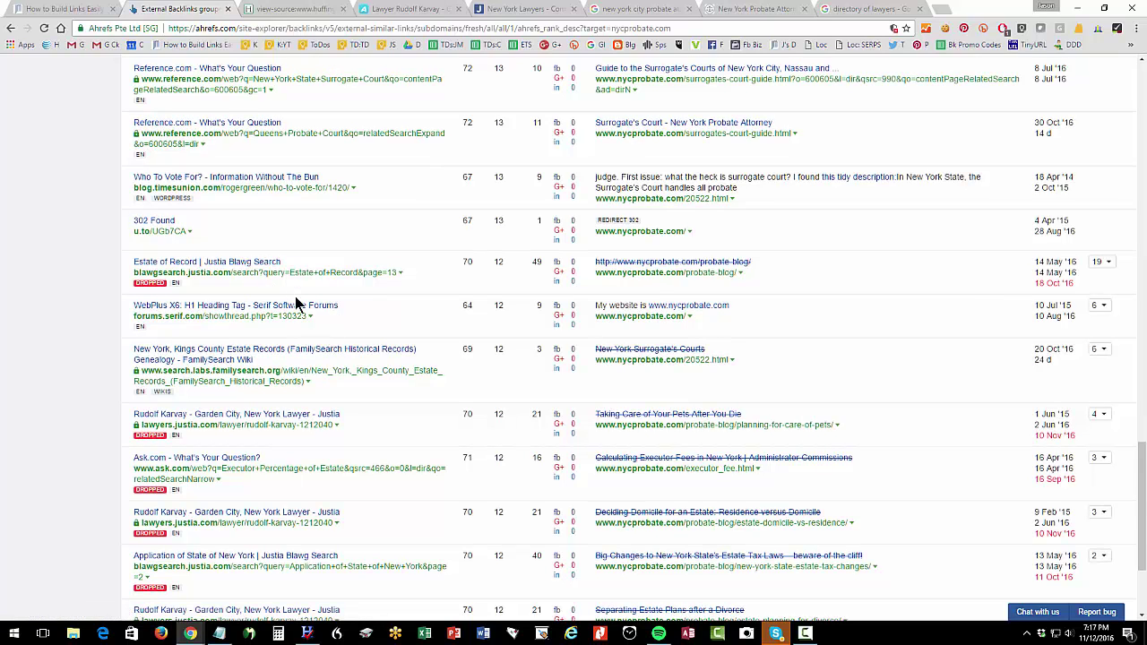
scroll(339, 393, down, 3)
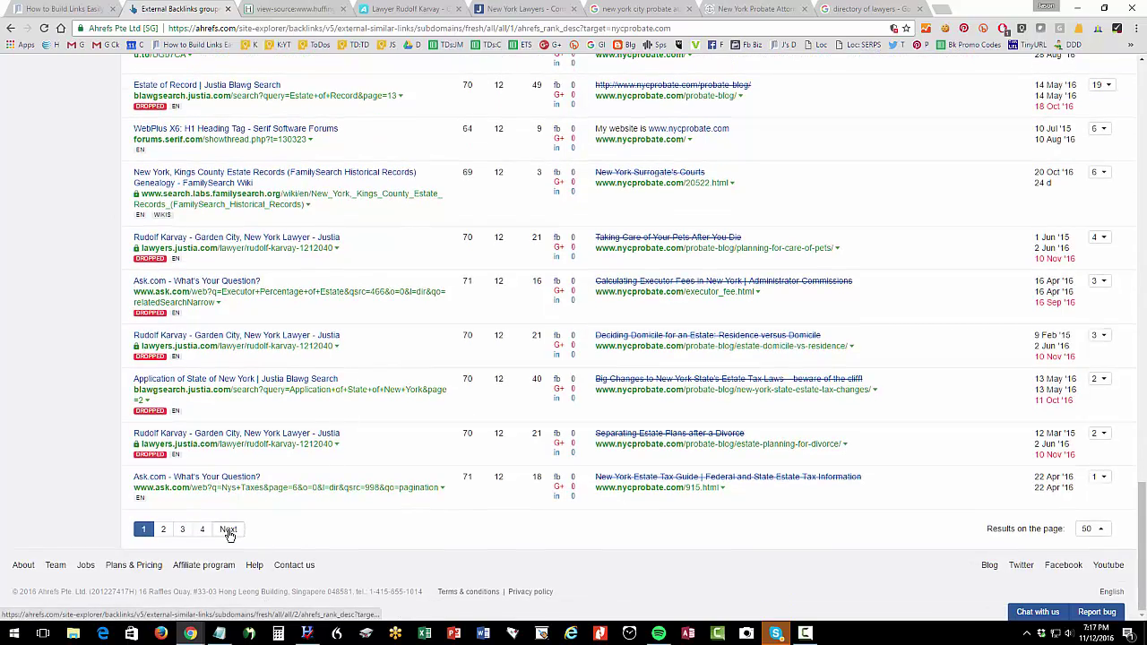
click(228, 529)
scroll(355, 456, down, 5)
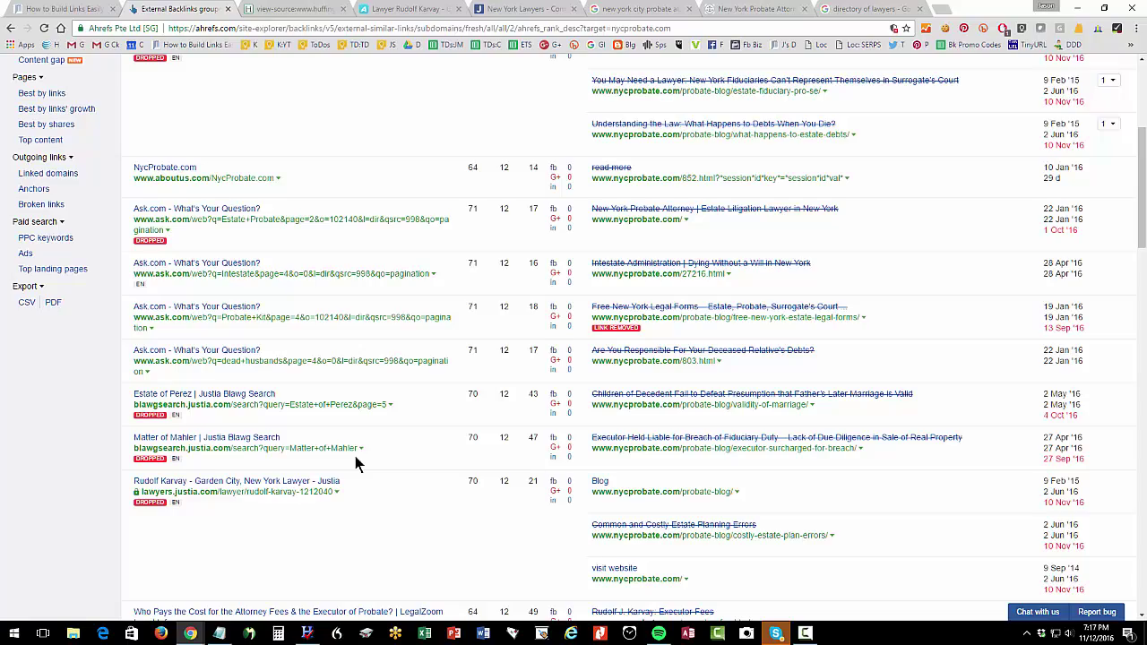
scroll(355, 464, down, 5)
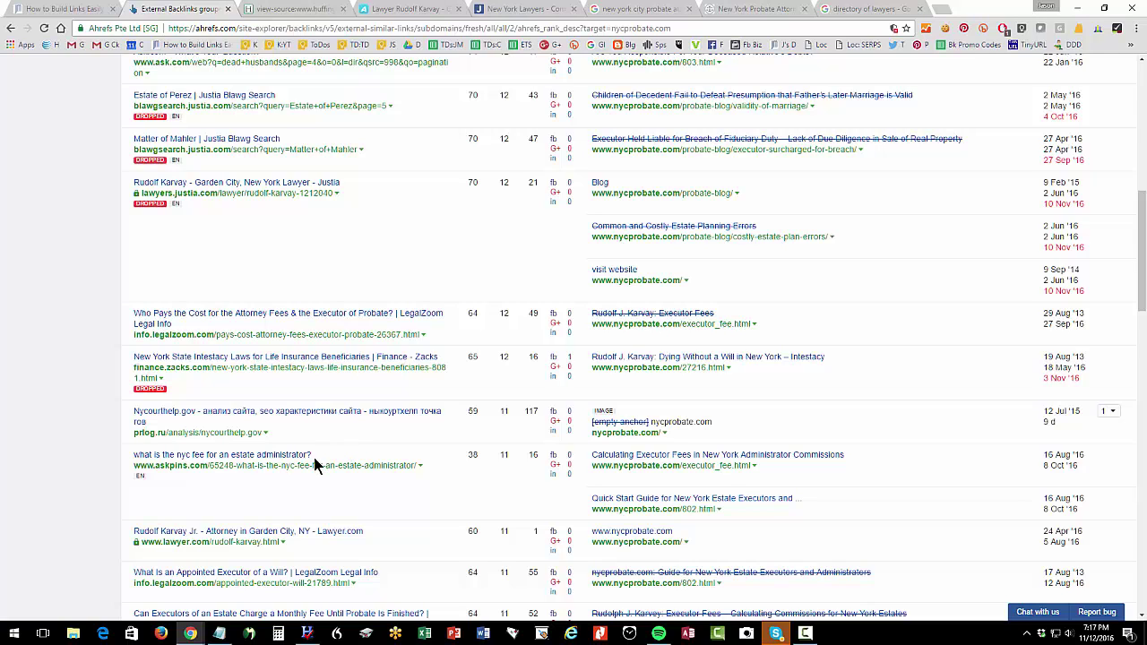
Open the Zacks article on New York State intestacy laws in a new tab, view it, and close it.
right_click(238, 361)
click(267, 368)
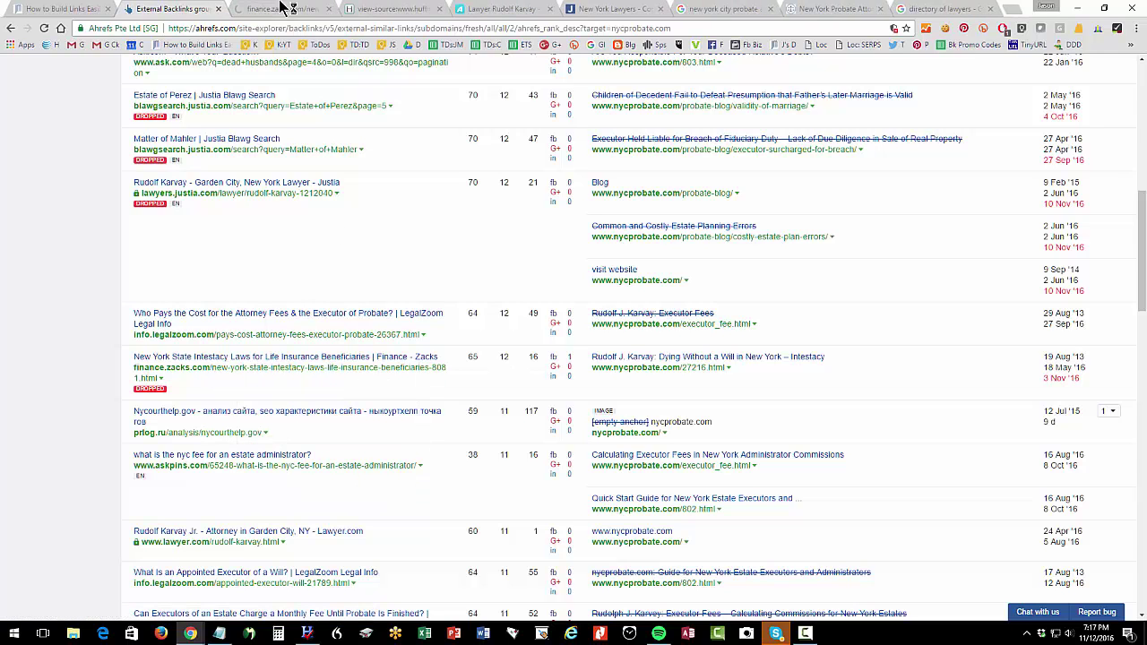
click(281, 8)
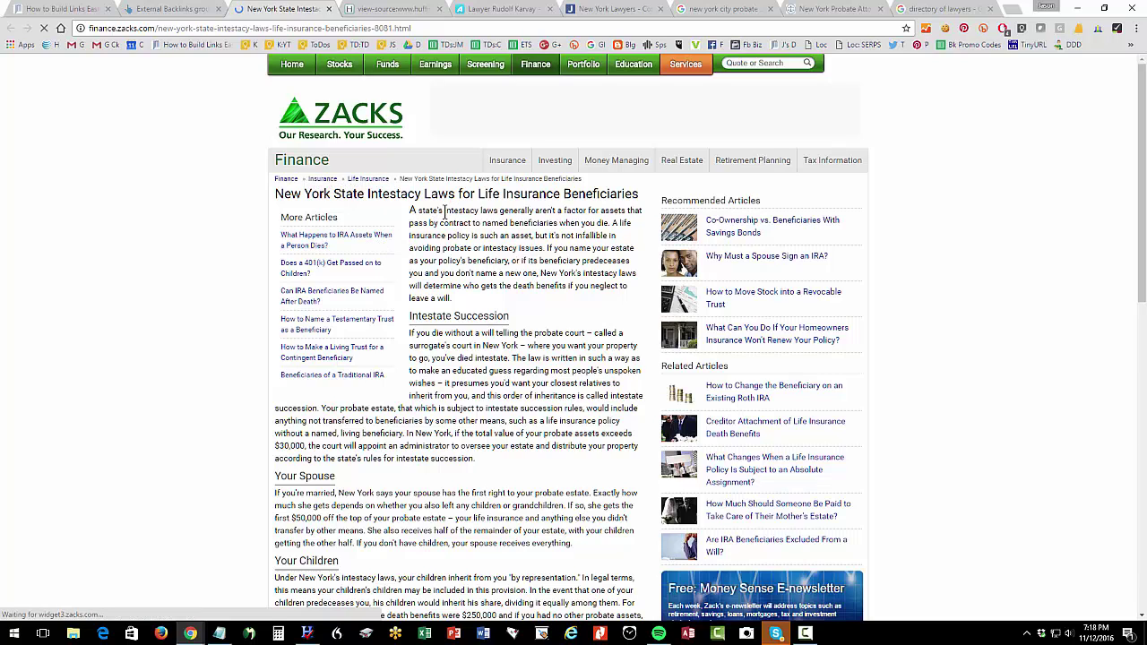
click(329, 9)
Examine further referring pages on the second backlinks page, from the Nycourthelp.gov entry through the LegalZoom articles.
scroll(80, 329, down, 2)
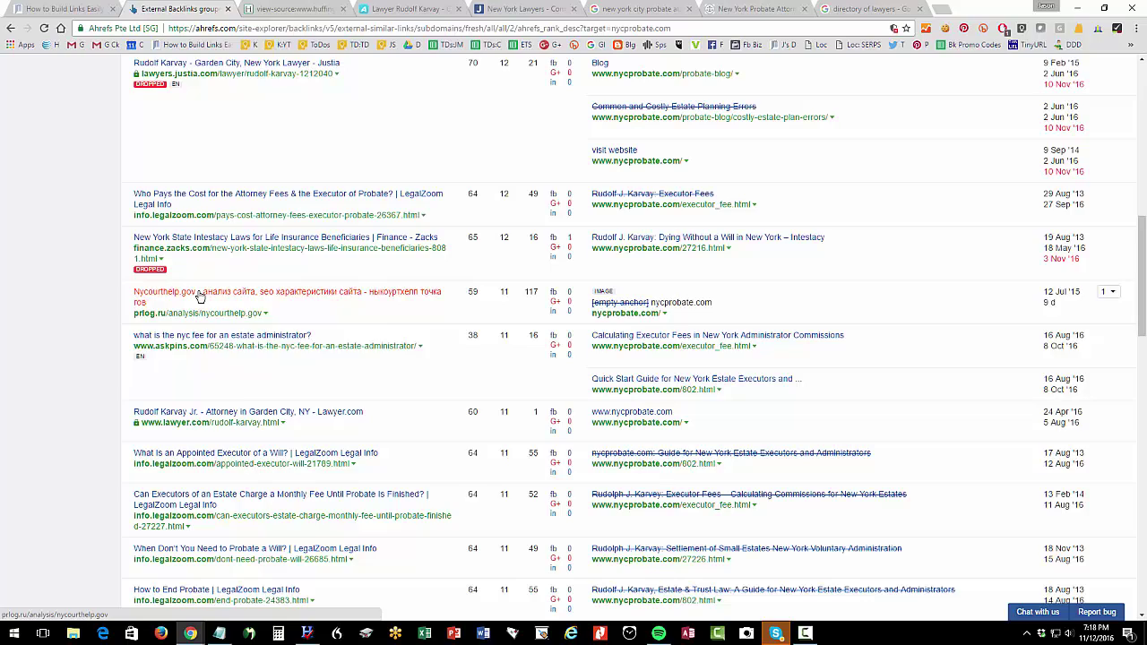
right_click(199, 297)
click(102, 328)
scroll(103, 328, down, 3)
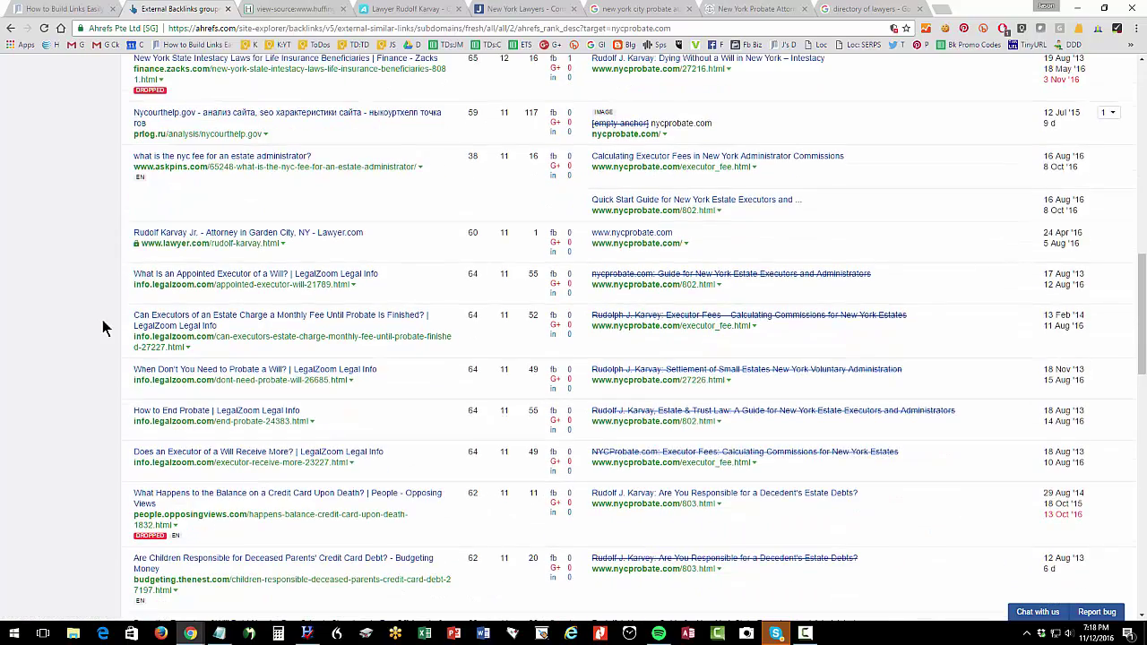
Open The Nest article on estate responsibility for a dead person's credit card debt in a new tab, view it, and close it.
scroll(102, 328, down, 4)
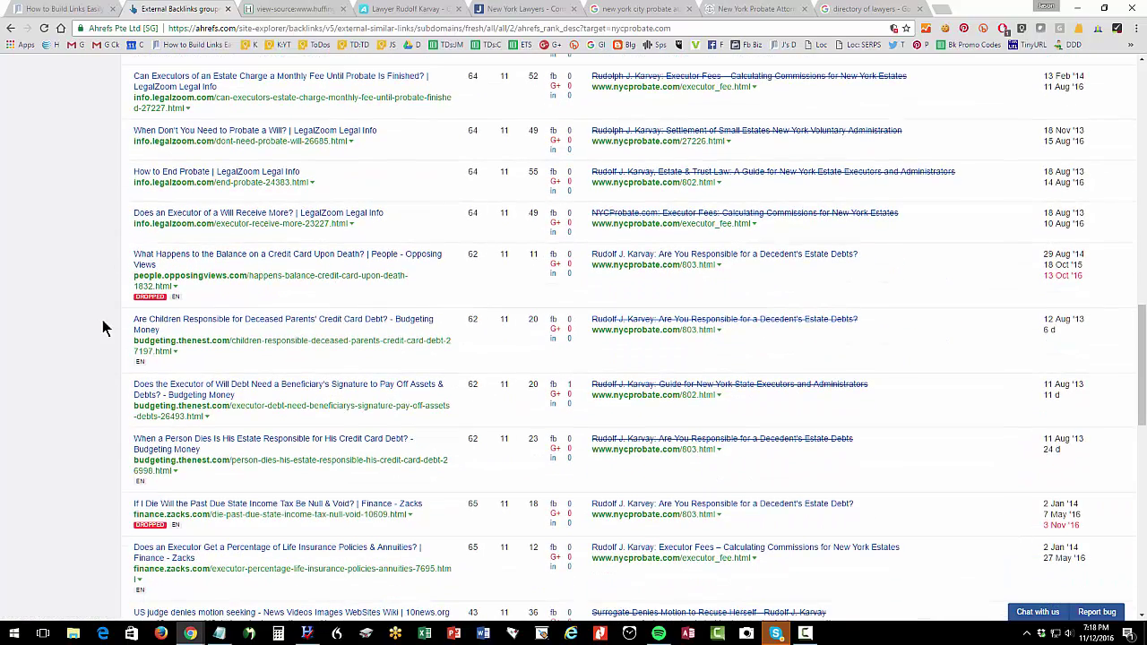
right_click(224, 464)
click(255, 468)
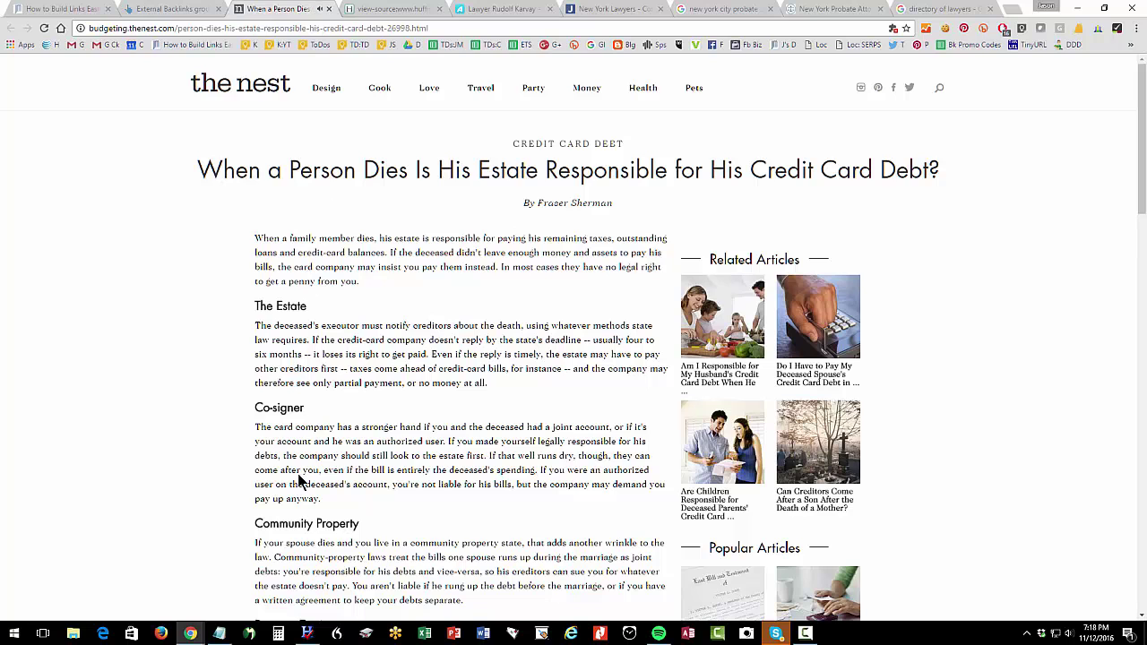
click(190, 11)
Open the ReverseMorgageAlert.com example from the How to Build Links article in a new tab and copy its domain from the address.
click(47, 9)
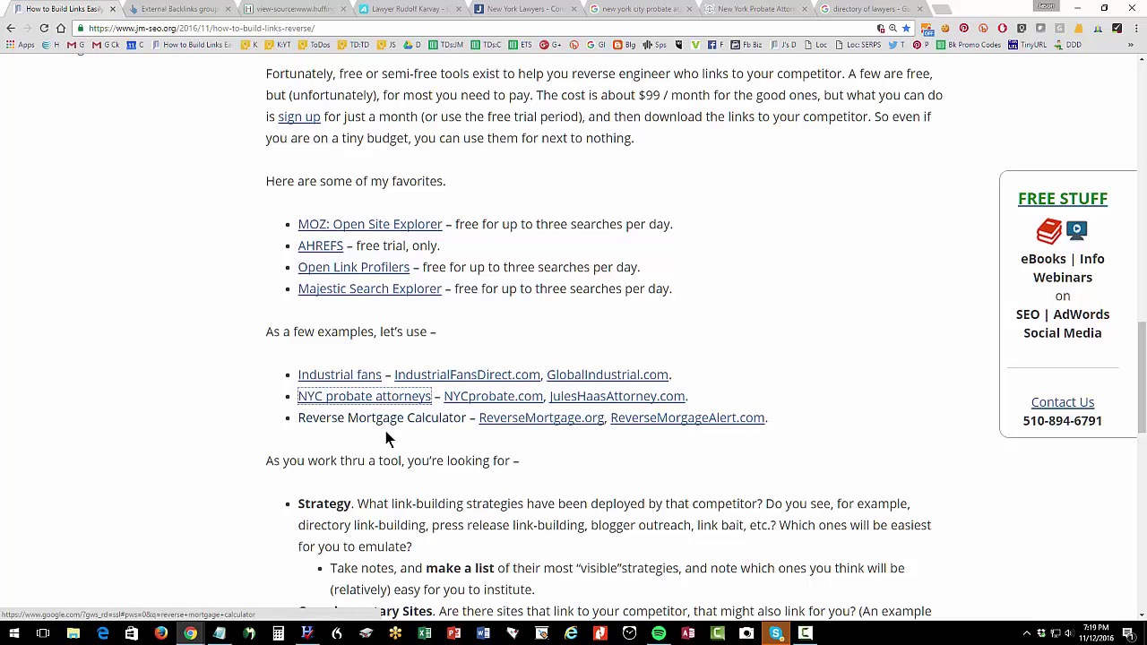
right_click(672, 423)
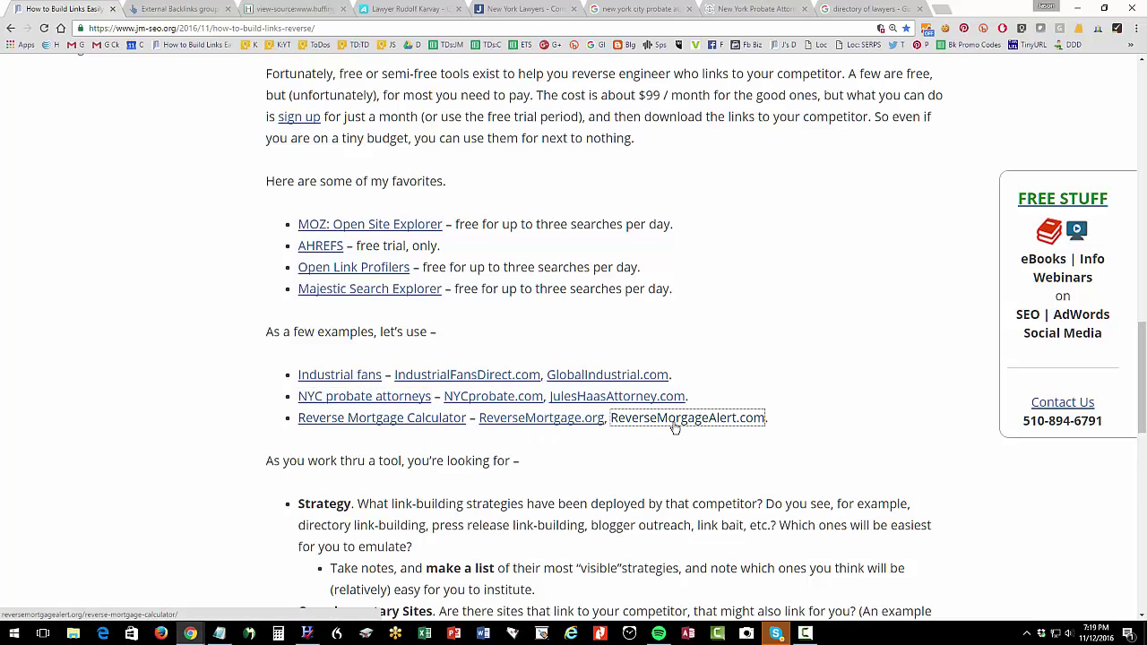
click(700, 433)
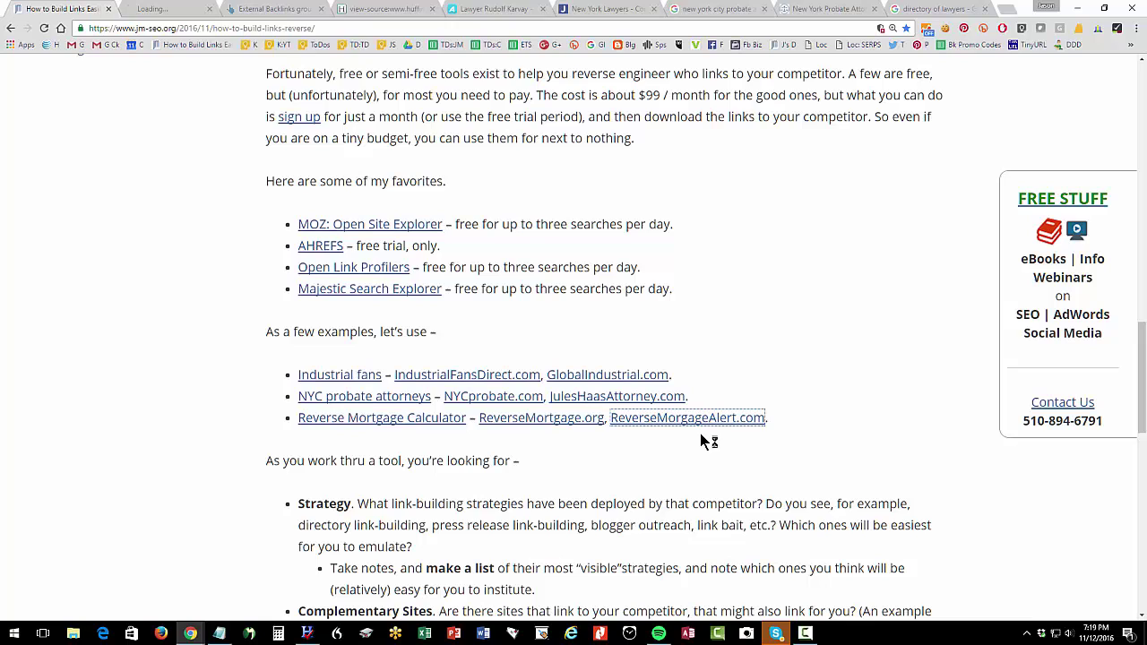
click(208, 11)
click(204, 28)
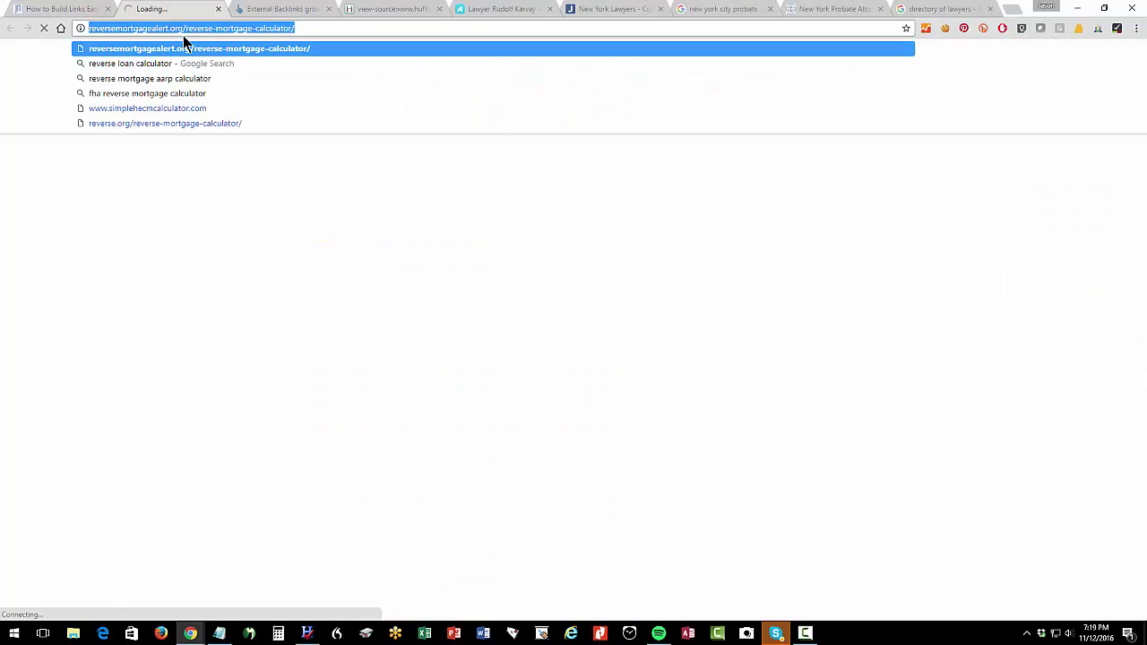
click(183, 30)
drag(183, 30, 88, 34)
key(ctrl+c)
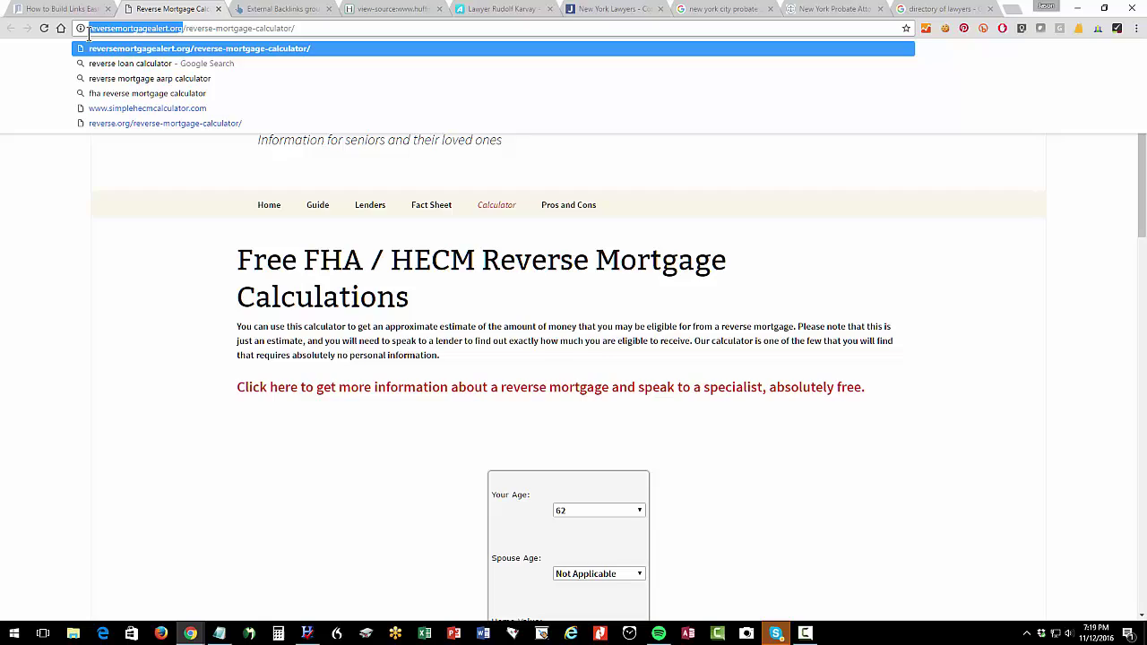
click(302, 9)
scroll(338, 150, up, 15)
scroll(339, 155, up, 1)
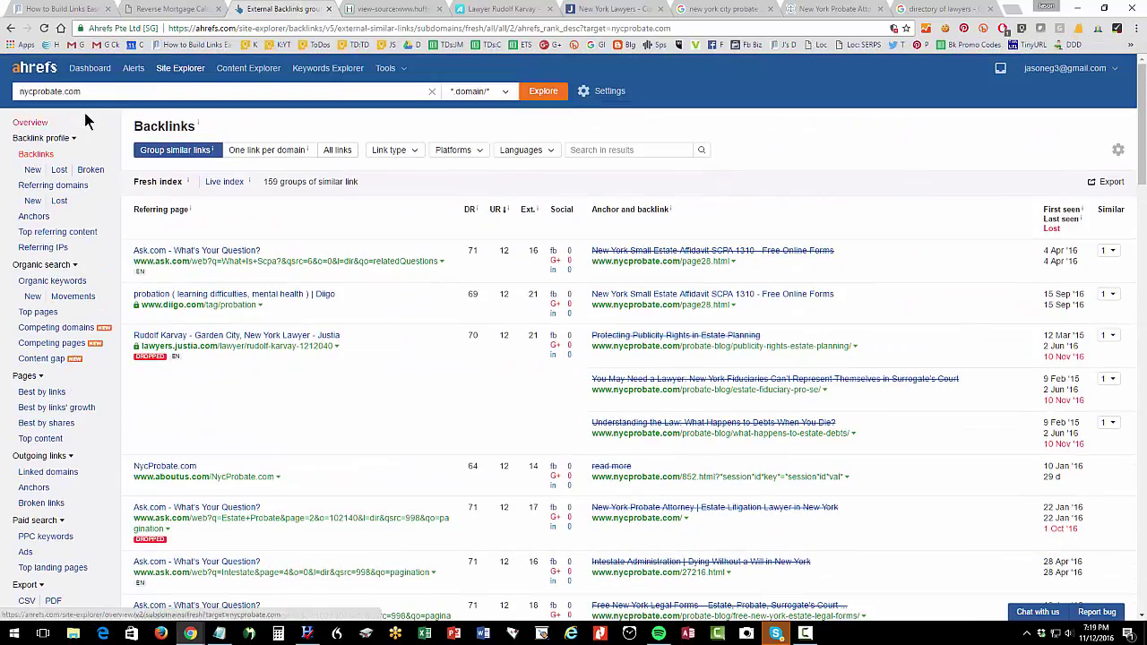
click(35, 91)
key(ctrl+v)
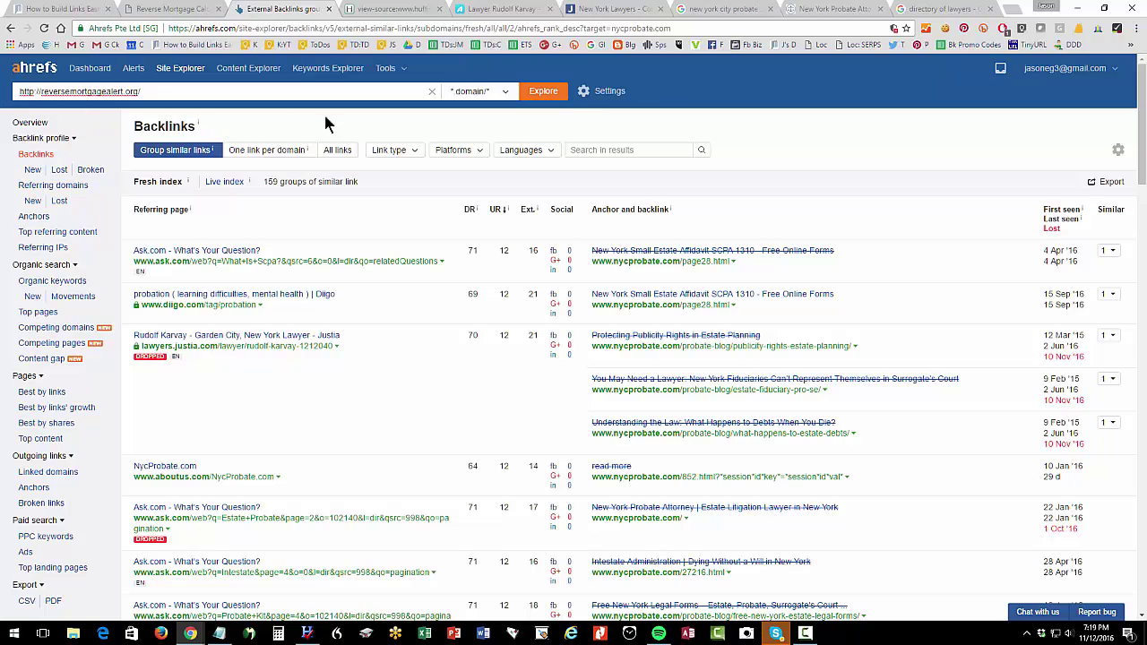
click(544, 91)
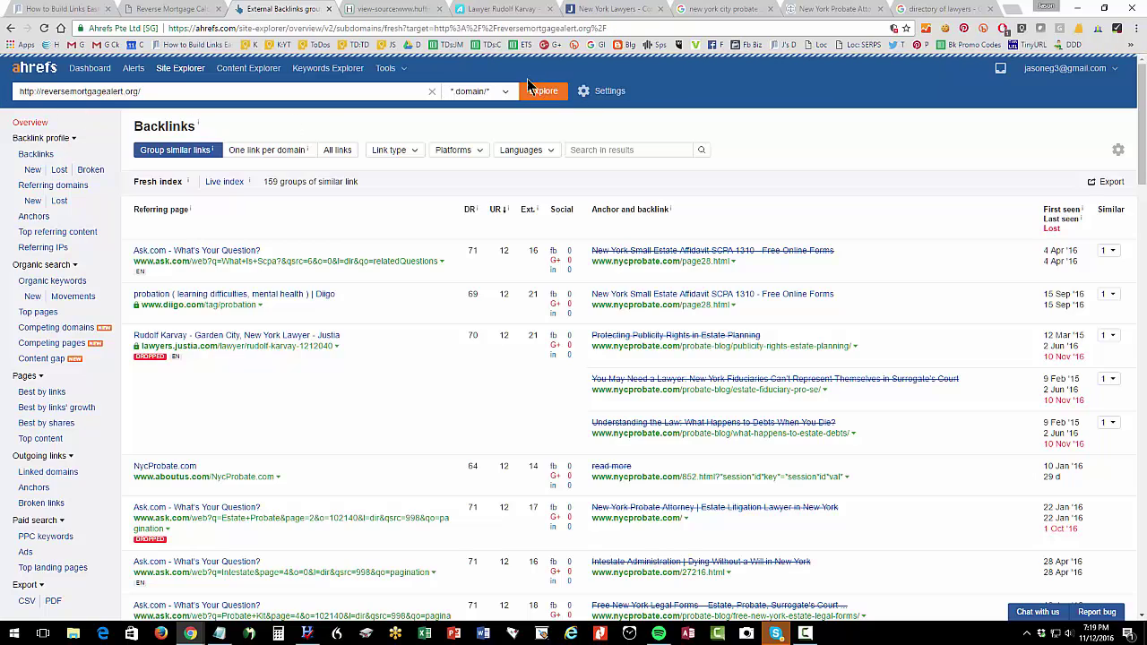
Close the leftover tabs from the probate attorney research, from the Huffington Post page source through the lawyer directory search.
click(434, 12)
click(438, 9)
click(439, 9)
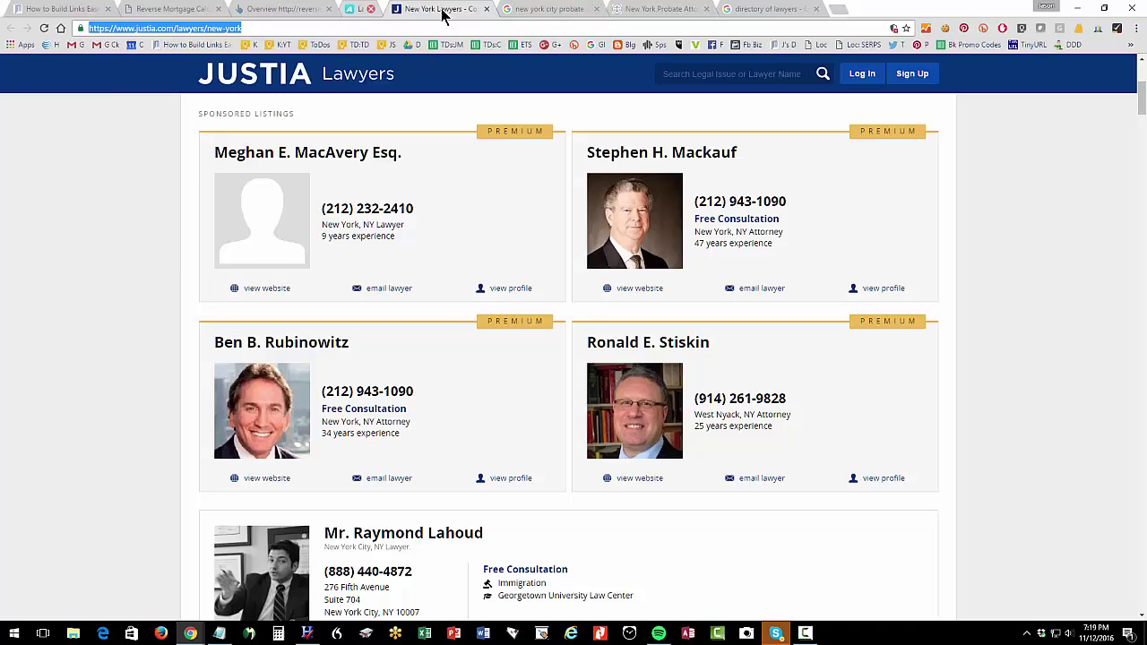
click(438, 9)
click(440, 10)
click(440, 11)
click(440, 11)
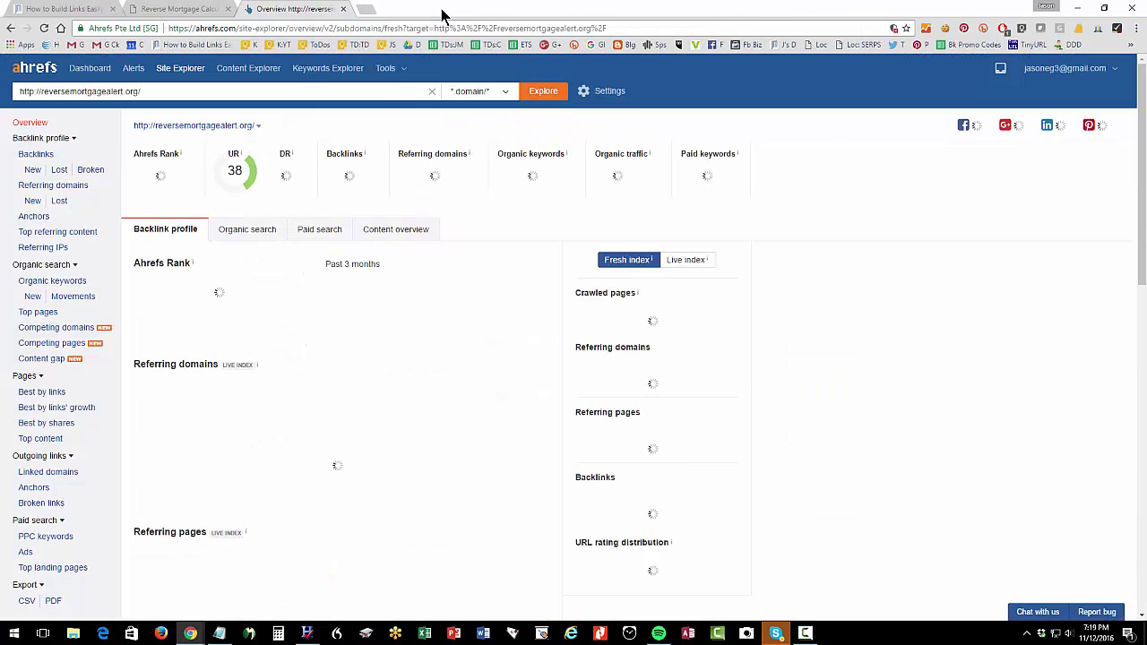
Open the article's Reverse Mortgage Calculator Google search in a new tab and examine the organic results for reversemortgagealert.org.
click(192, 11)
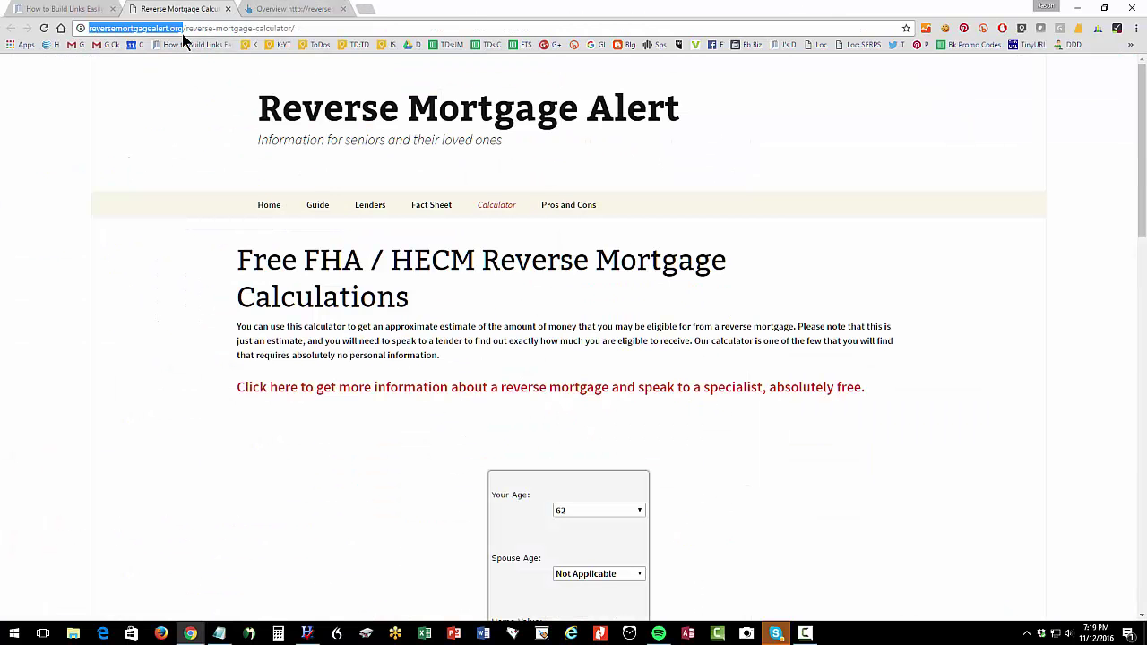
click(56, 9)
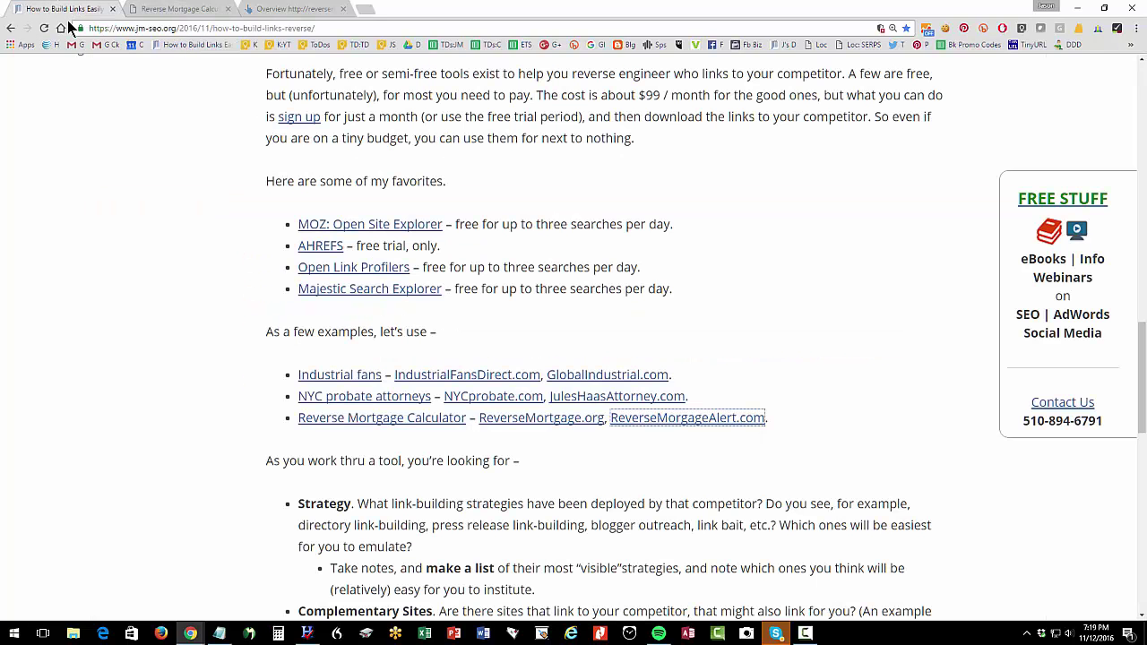
right_click(385, 417)
click(417, 428)
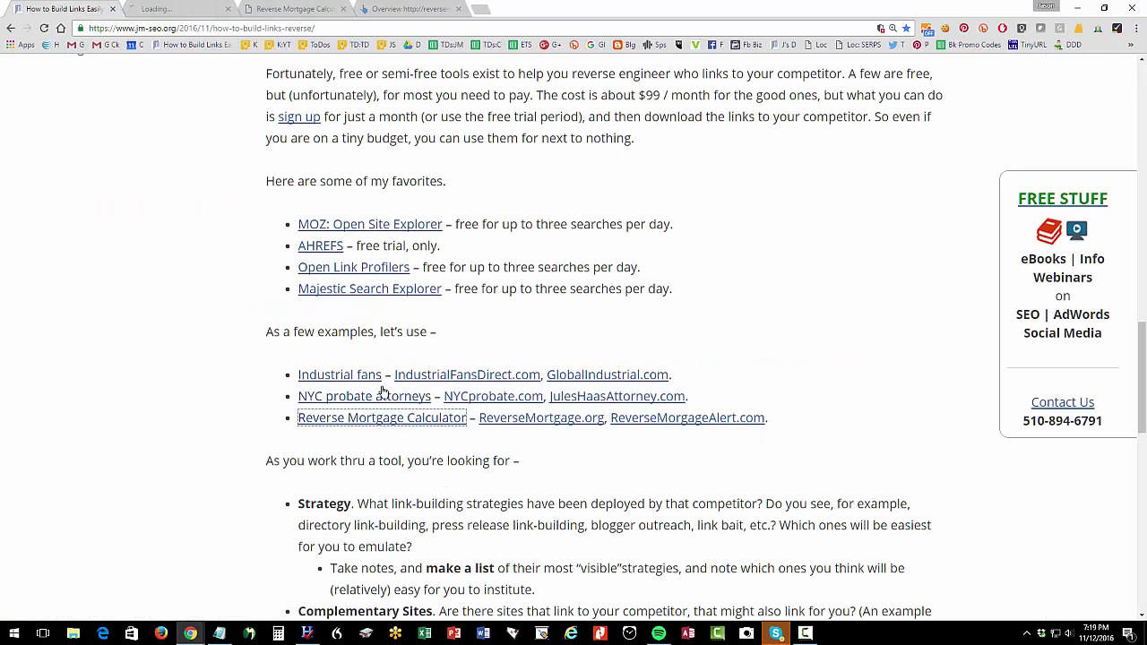
click(206, 9)
scroll(450, 243, down, 4)
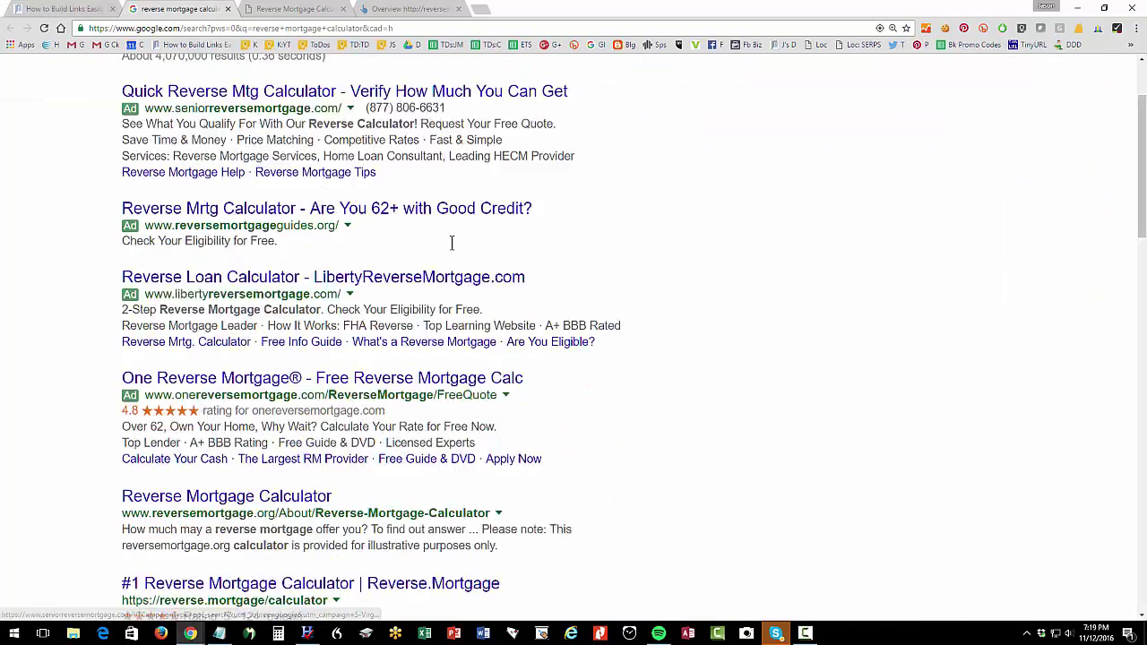
scroll(322, 499, down, 1)
scroll(304, 499, down, 1)
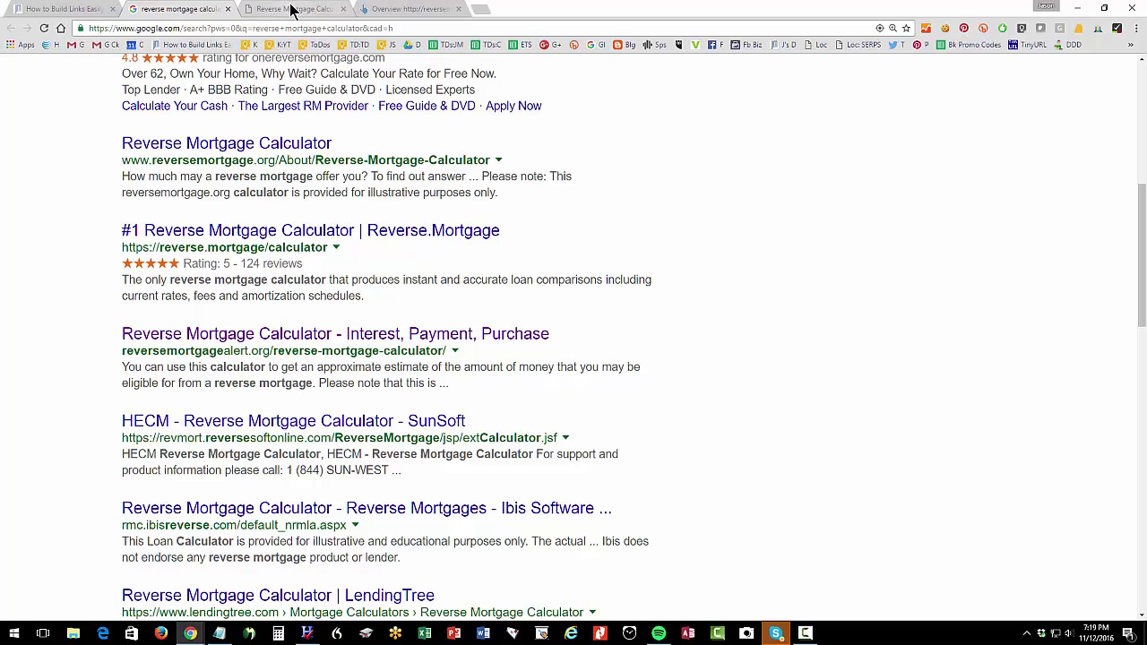
Examine the referring domains, backlinks and DR figures in the Ahrefs overview of reversemortgagealert.org.
click(396, 9)
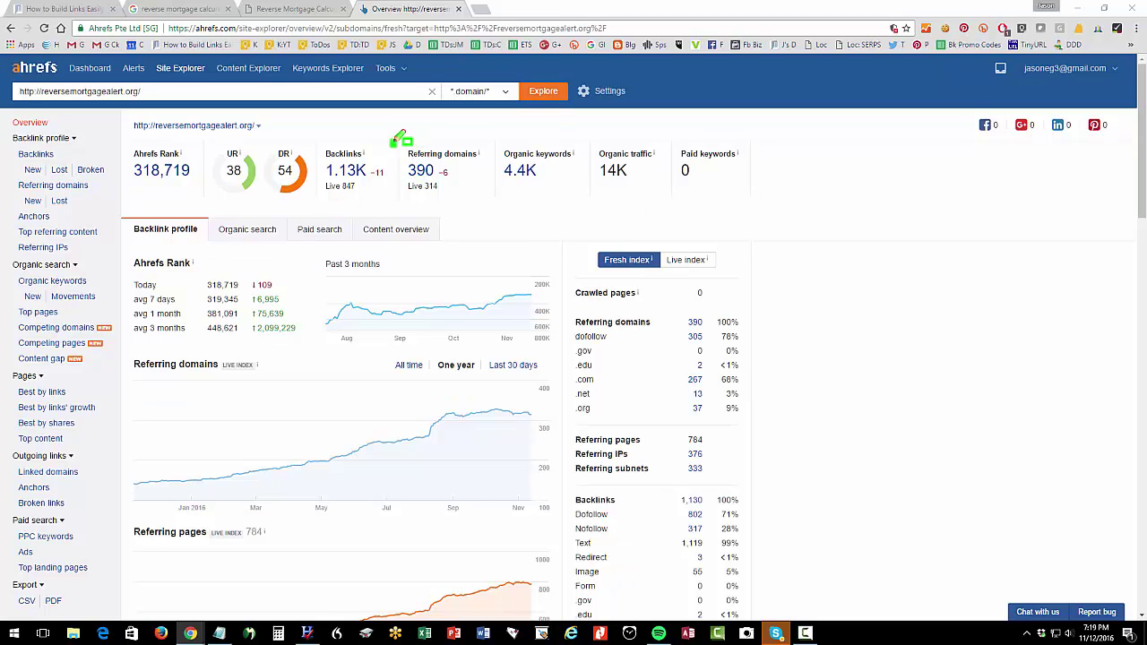
drag(391, 144, 468, 204)
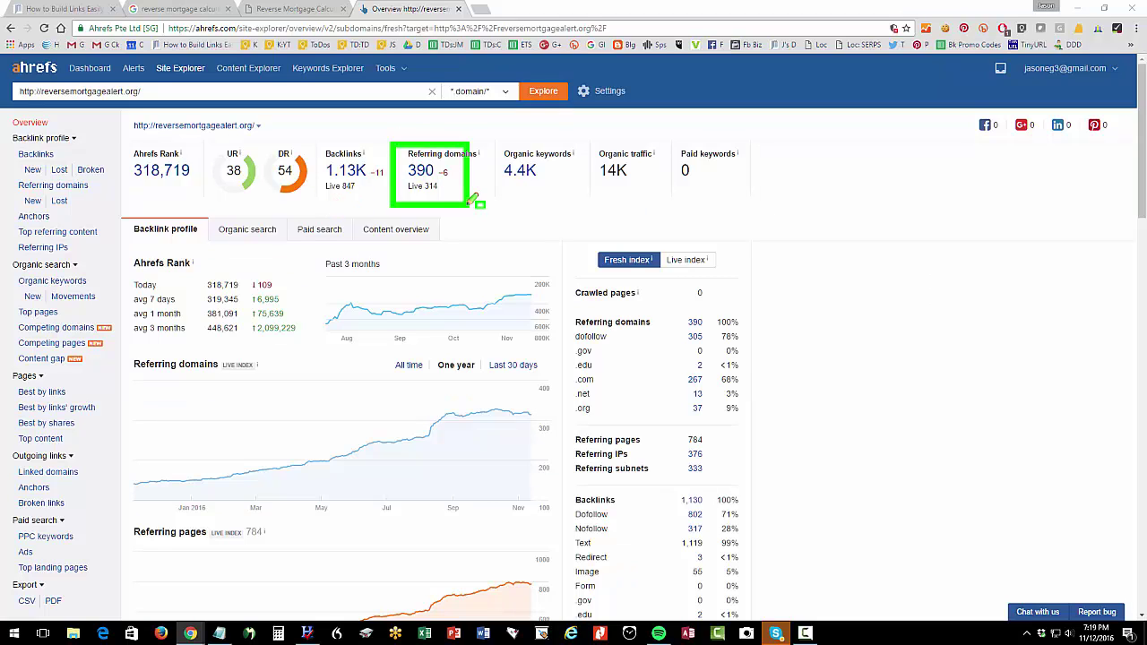
drag(318, 140, 396, 201)
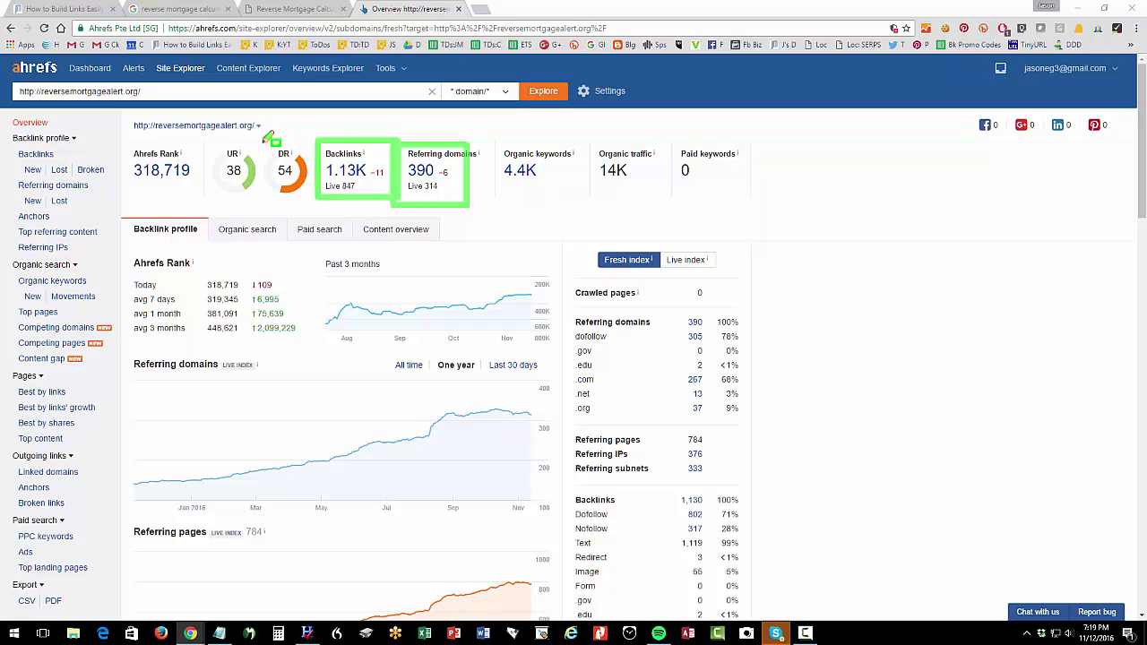
drag(262, 141, 314, 201)
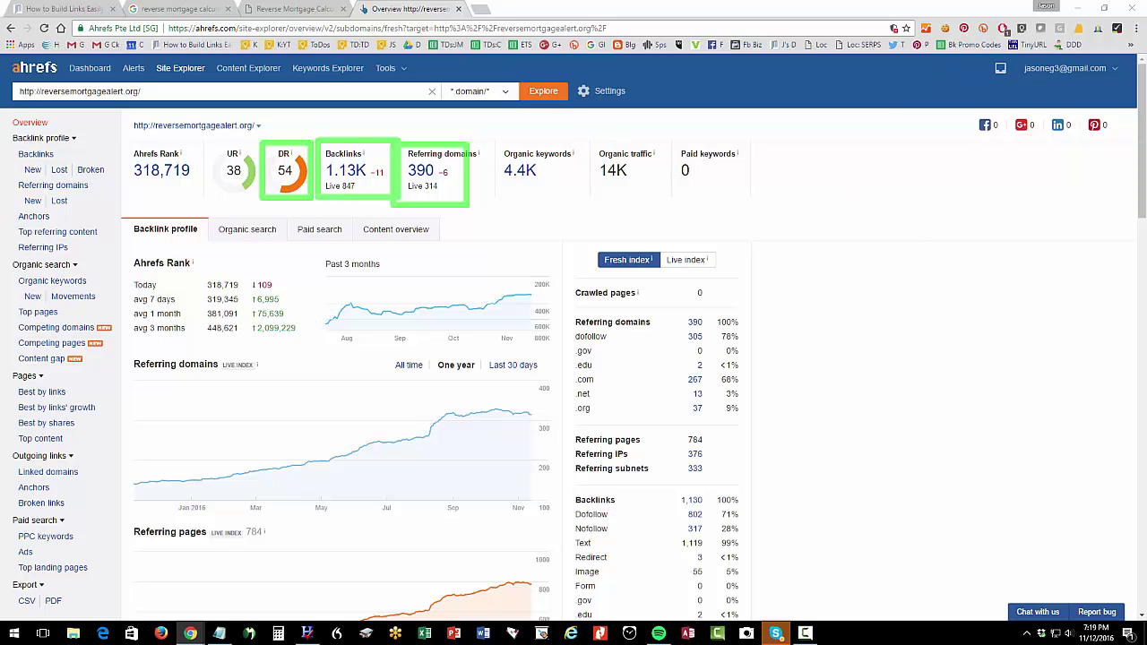
Show the backlinks report for reversemortgagealert.org and open the Mortgage Lender Implode-O-Meter referring page in a new tab.
click(37, 155)
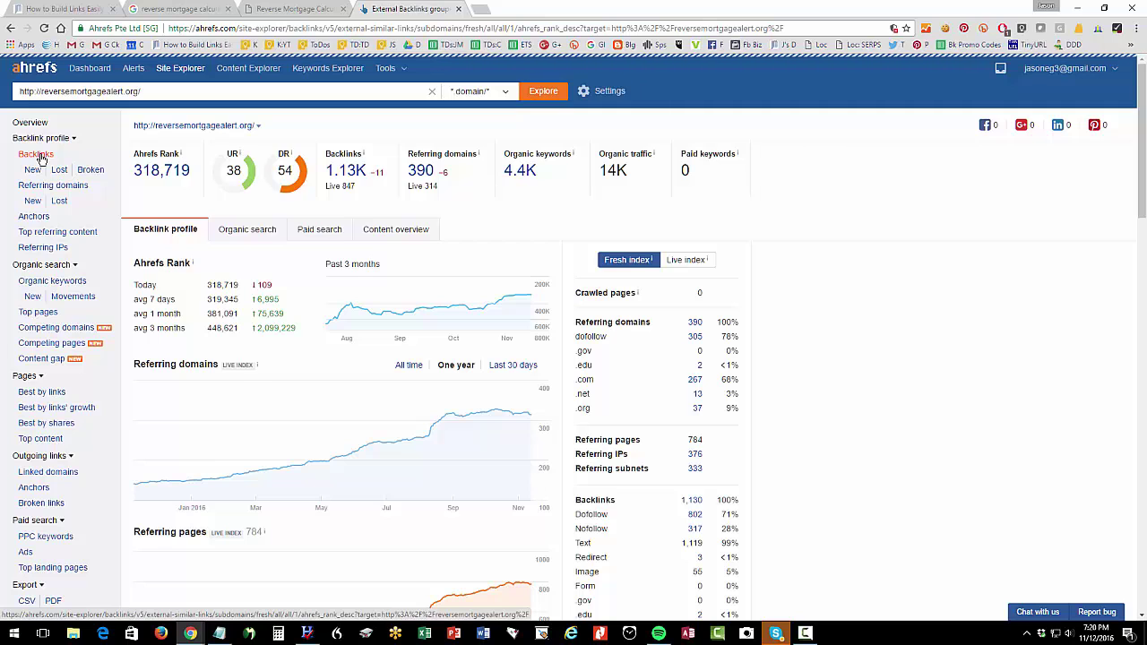
scroll(450, 348, down, 1)
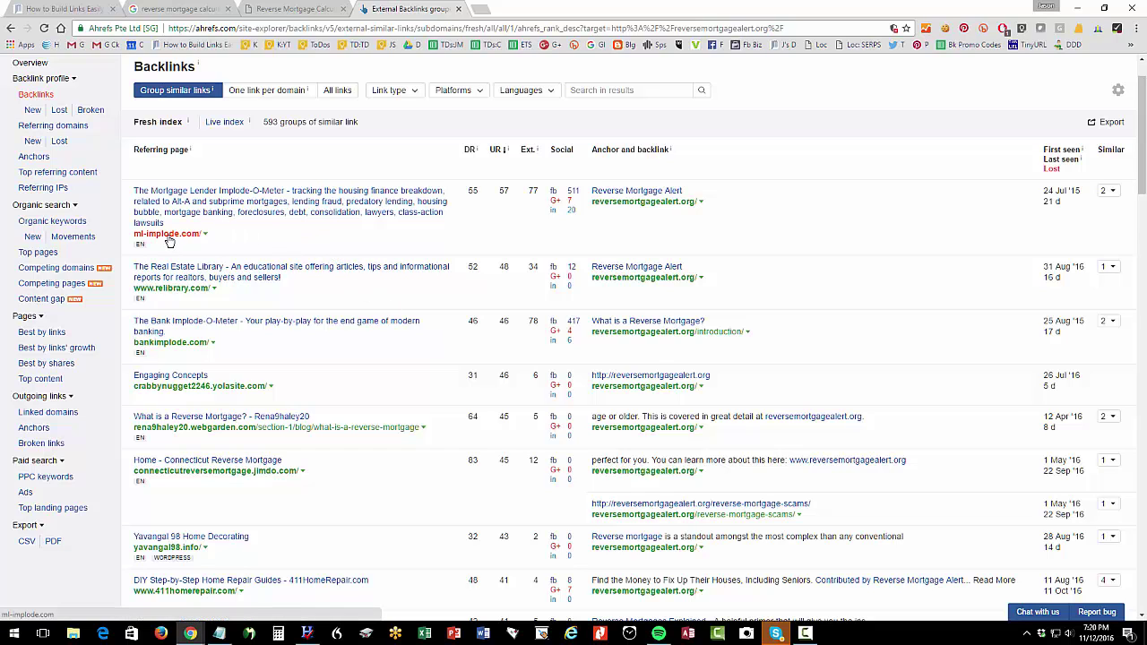
right_click(228, 204)
click(255, 210)
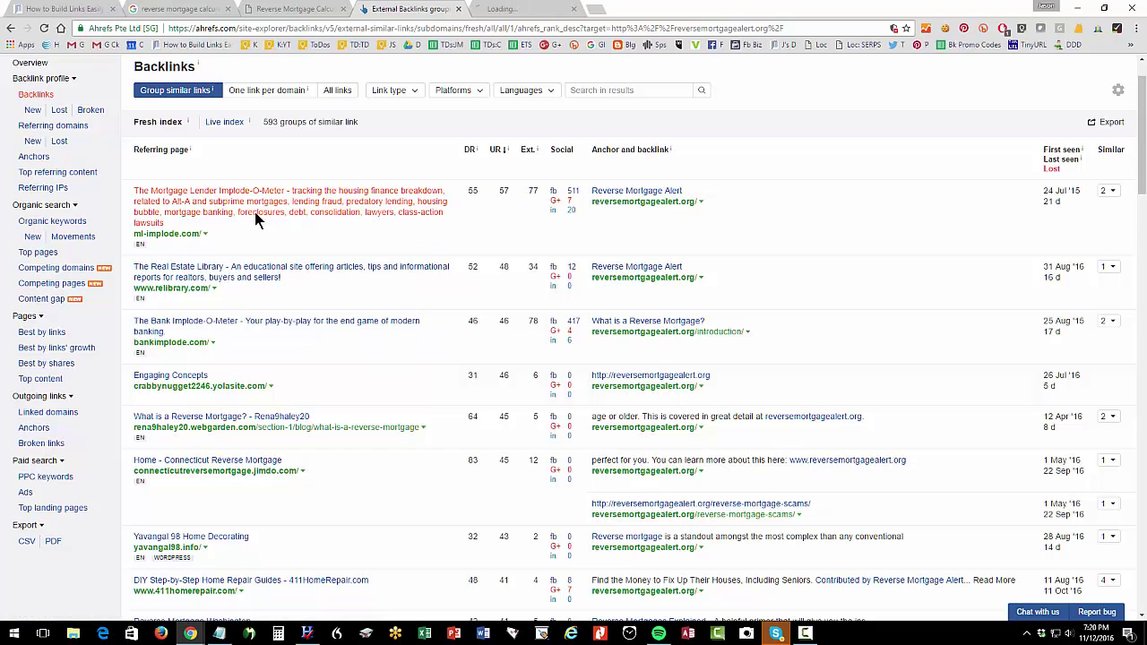
click(509, 13)
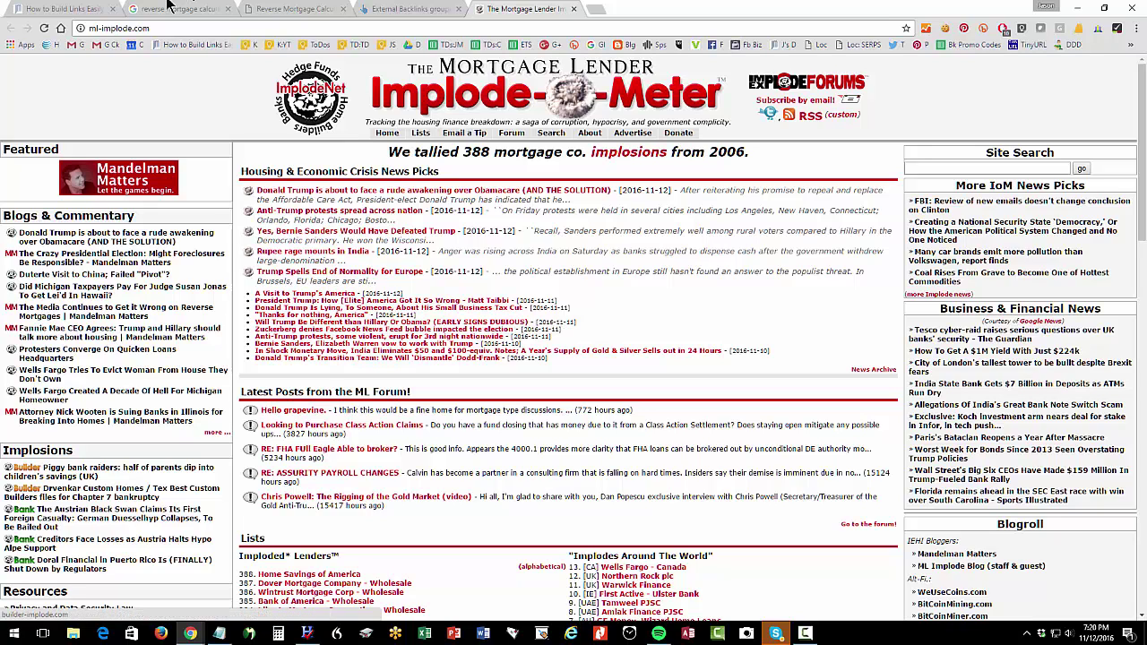
Copy the reversemortgagealert.org address and find its link and section heading in the page source of ml-implode.com.
click(269, 11)
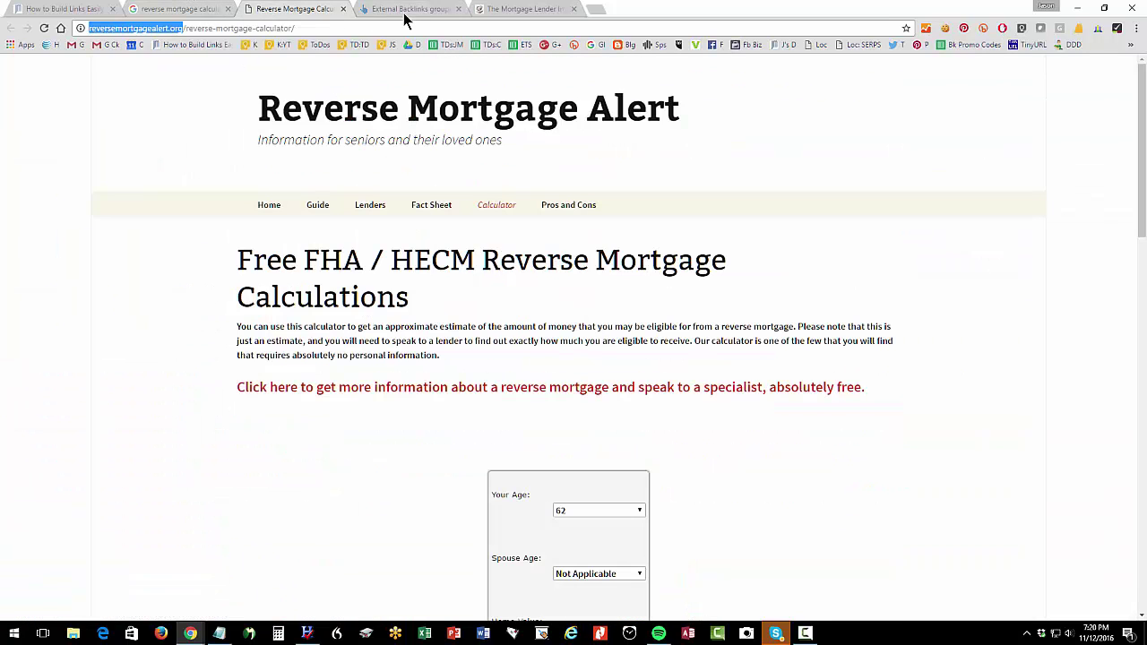
right_click(147, 30)
click(184, 69)
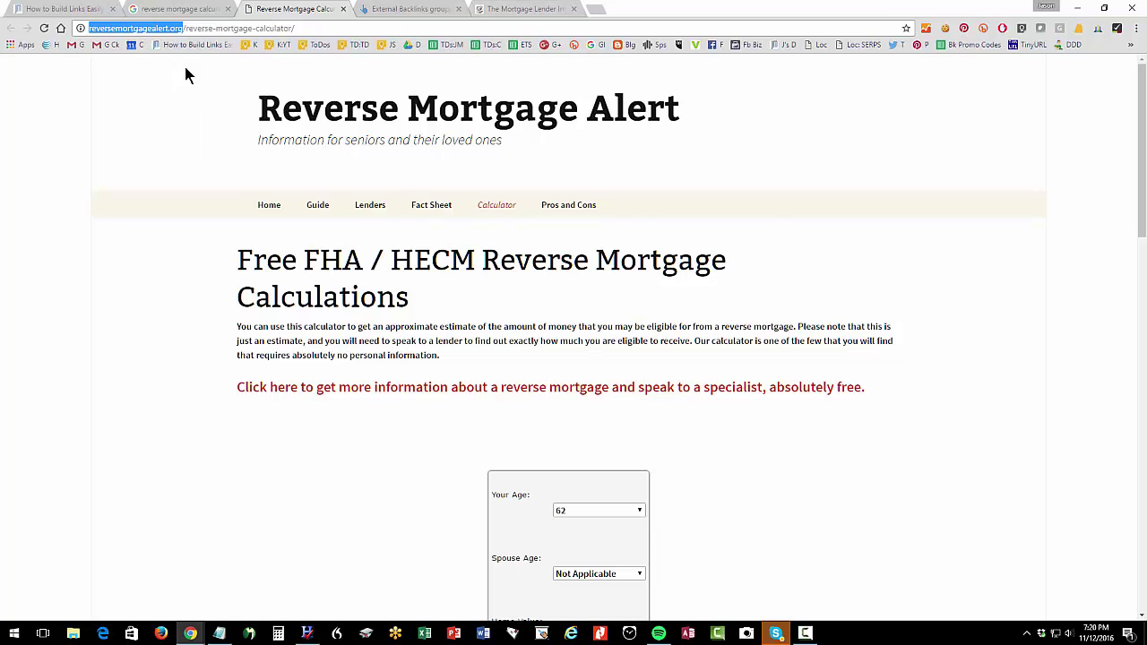
click(475, 10)
right_click(279, 166)
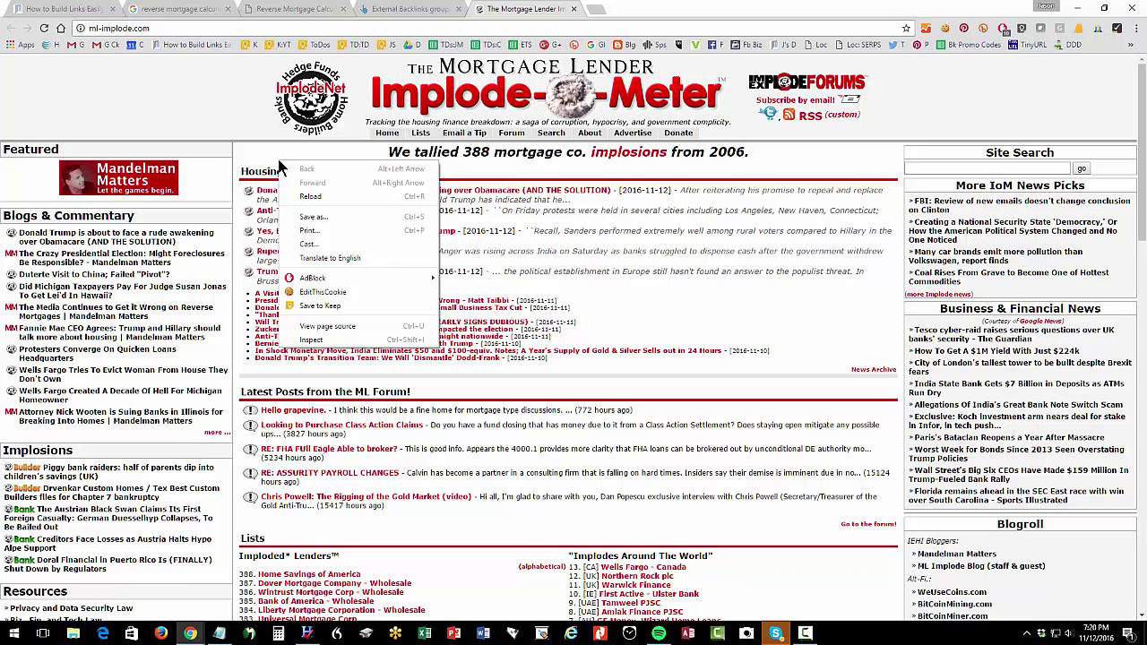
click(320, 333)
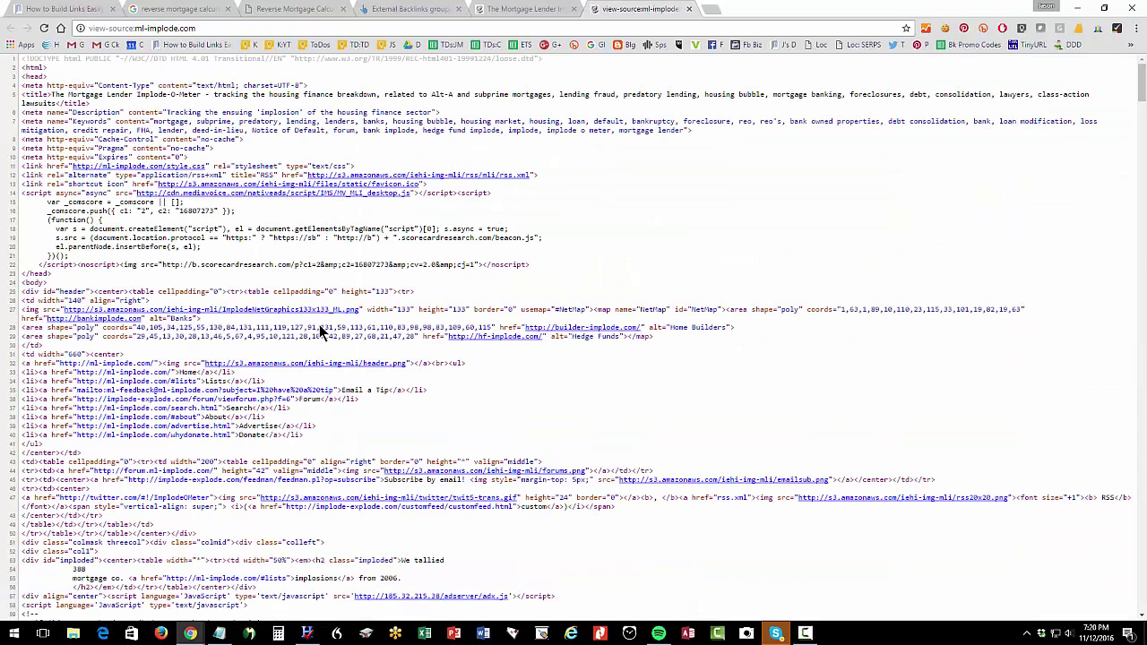
key(ctrl+f)
key(ctrl+v)
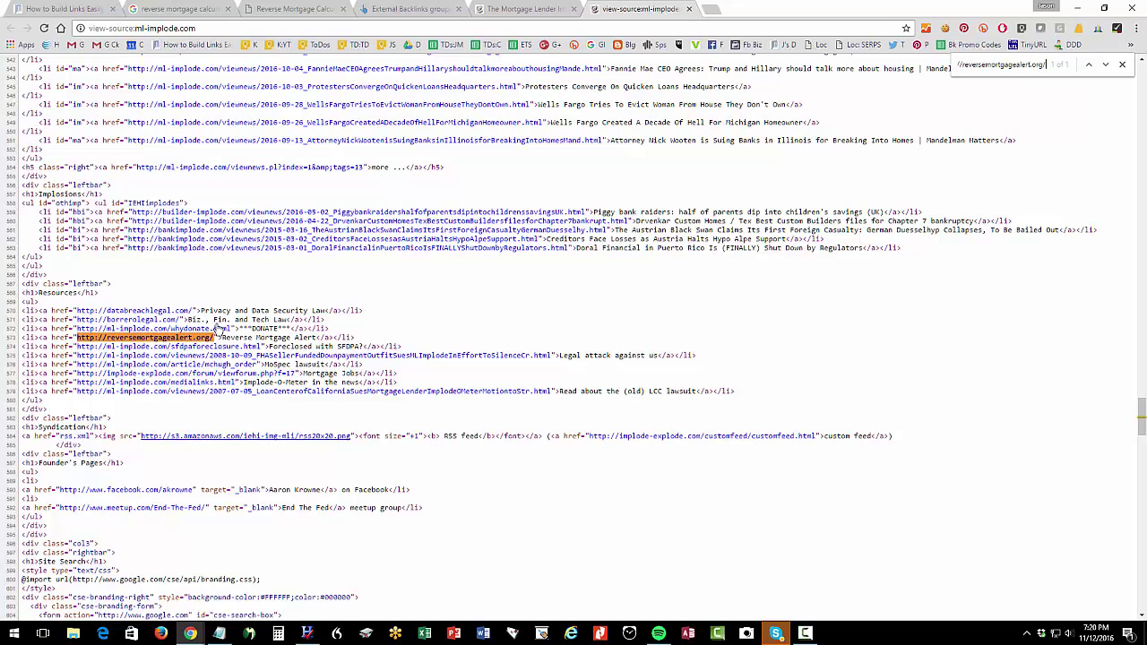
drag(40, 292, 77, 293)
Search the ml-implode.com page for "resources" and examine the Reverse Mortgage Alert link in the Resources list.
click(492, 11)
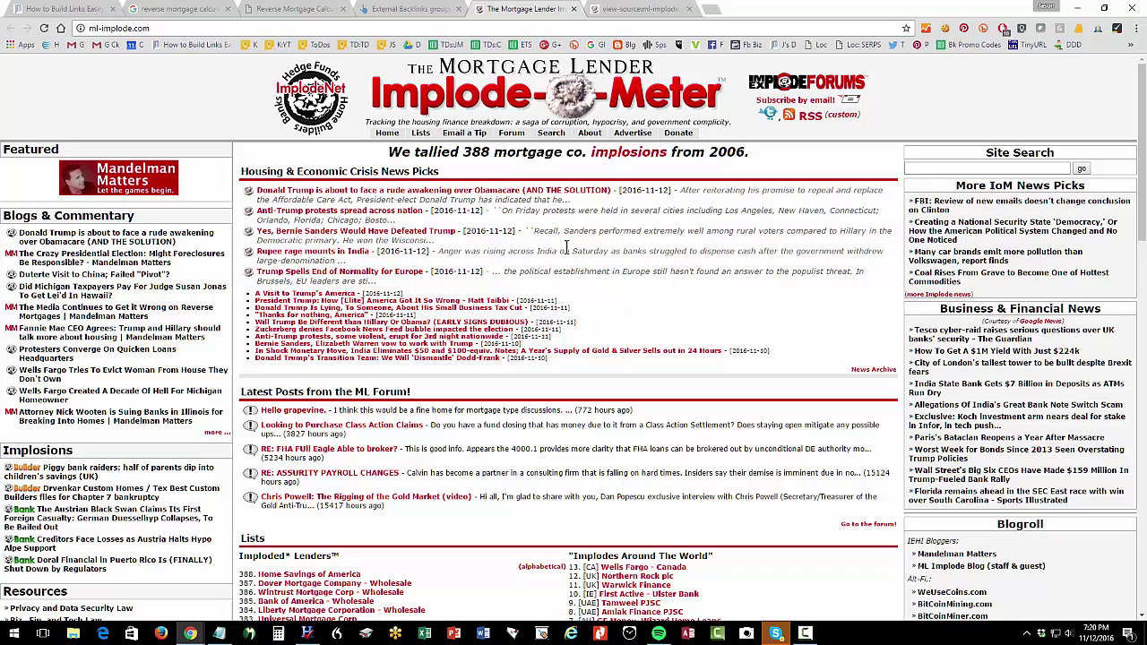
key(ctrl+f)
text(resro)
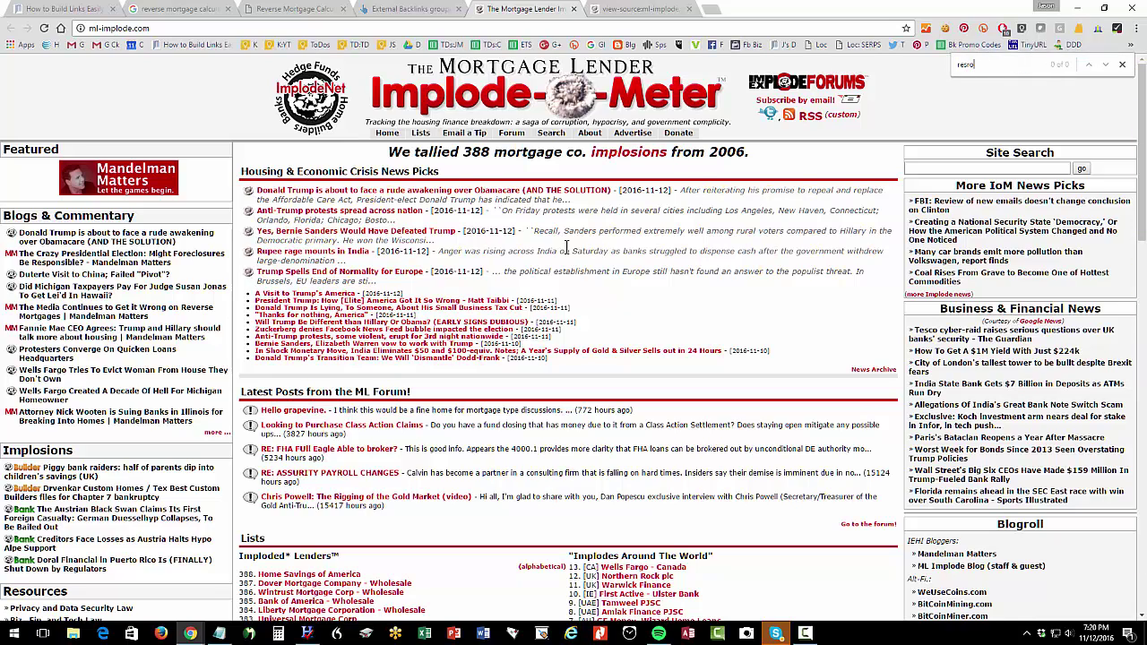
key(BackSpace)
key(BackSpace)
text(ources)
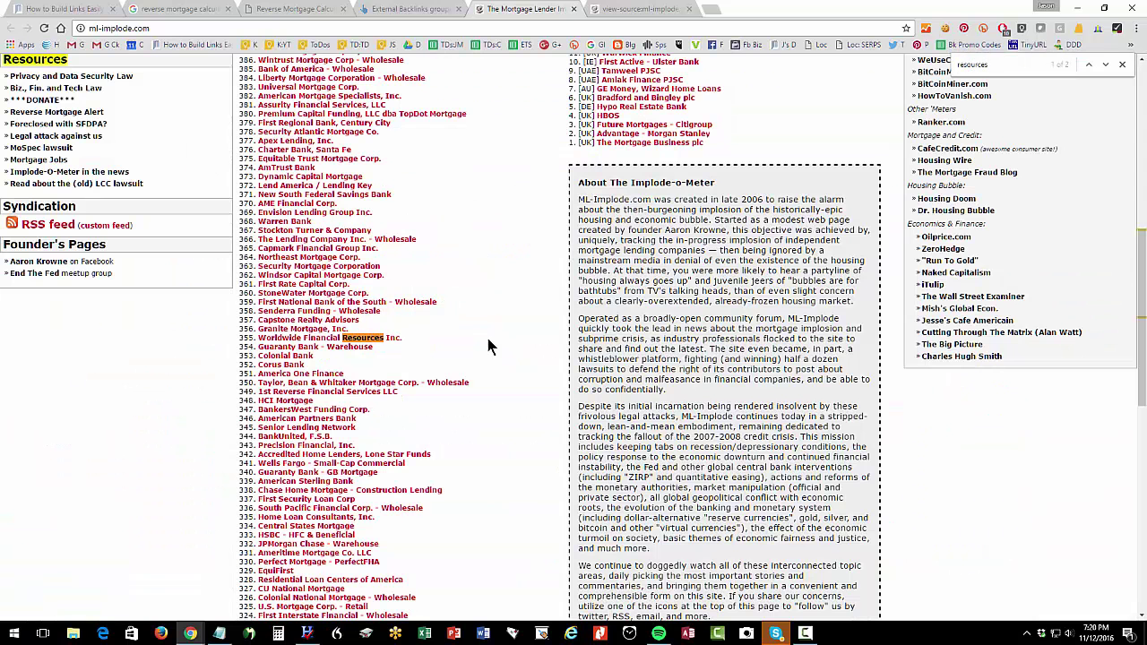
click(1105, 64)
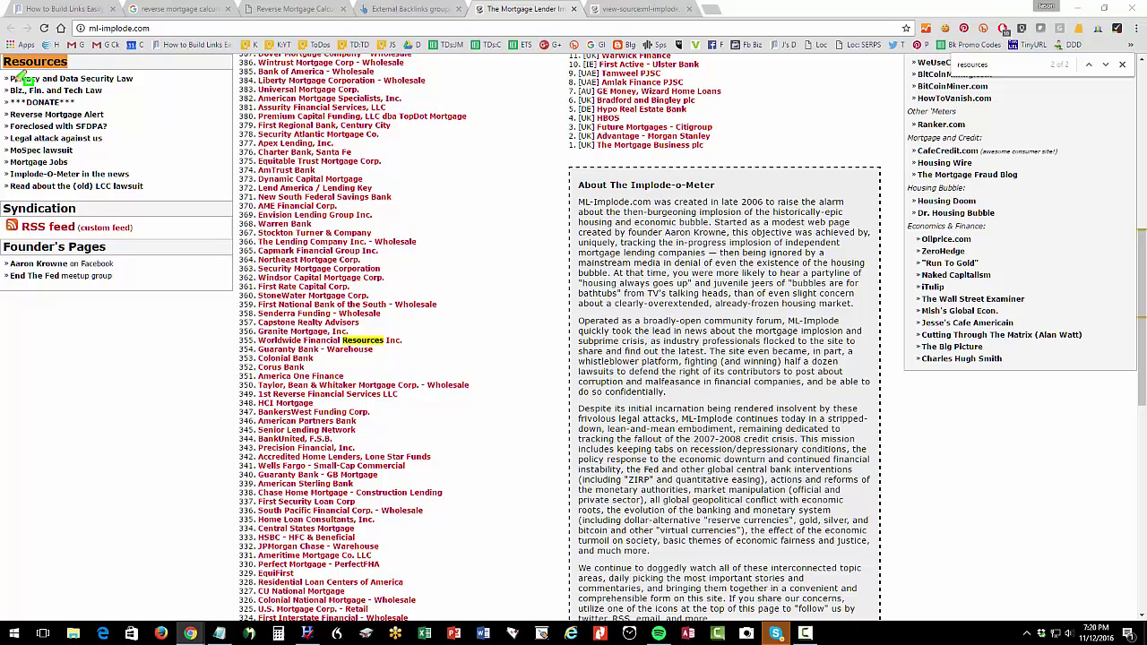
drag(7, 109, 113, 122)
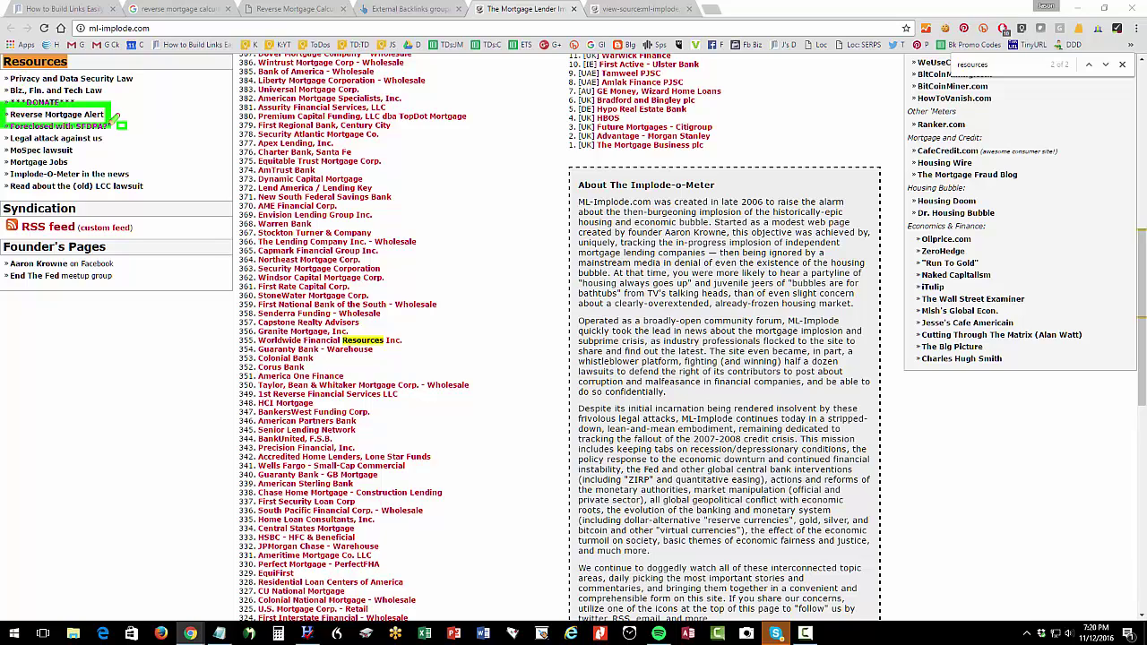
Close the ml-implode.com page source and the ml-implode.com page to return to the backlinks report.
drag(4, 52, 166, 199)
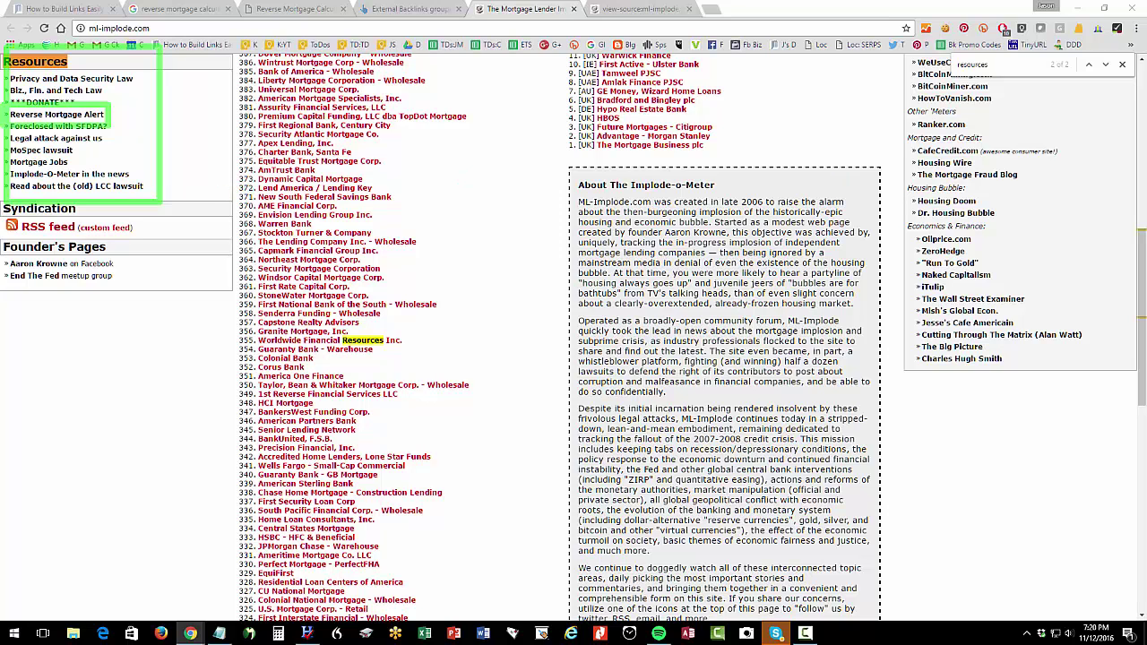
click(663, 11)
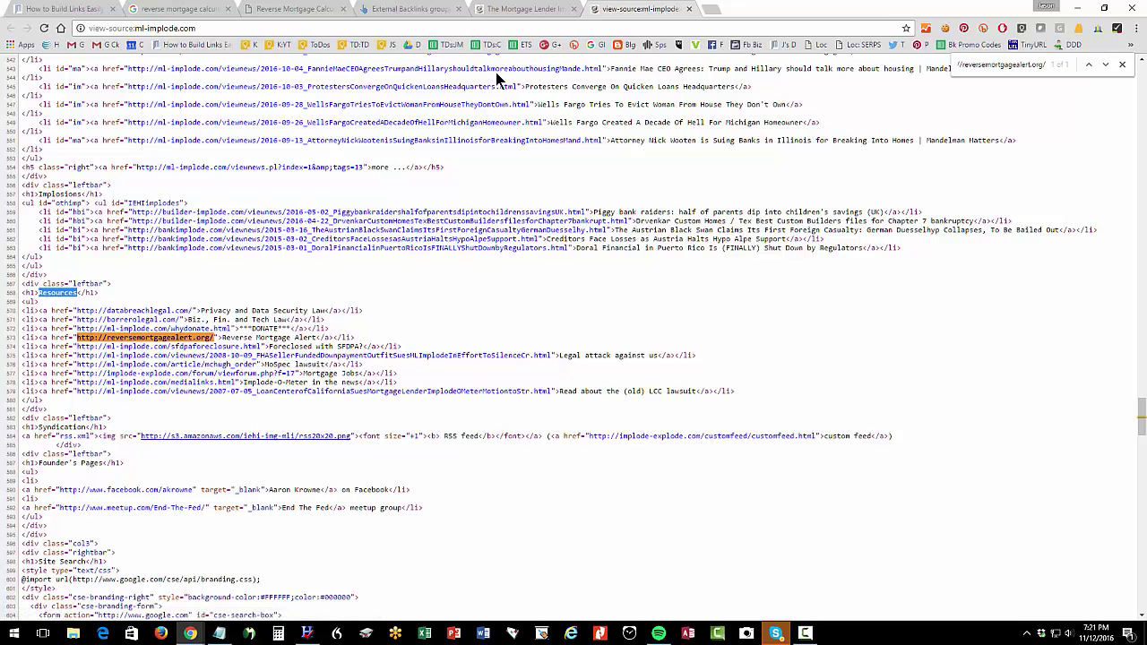
click(690, 9)
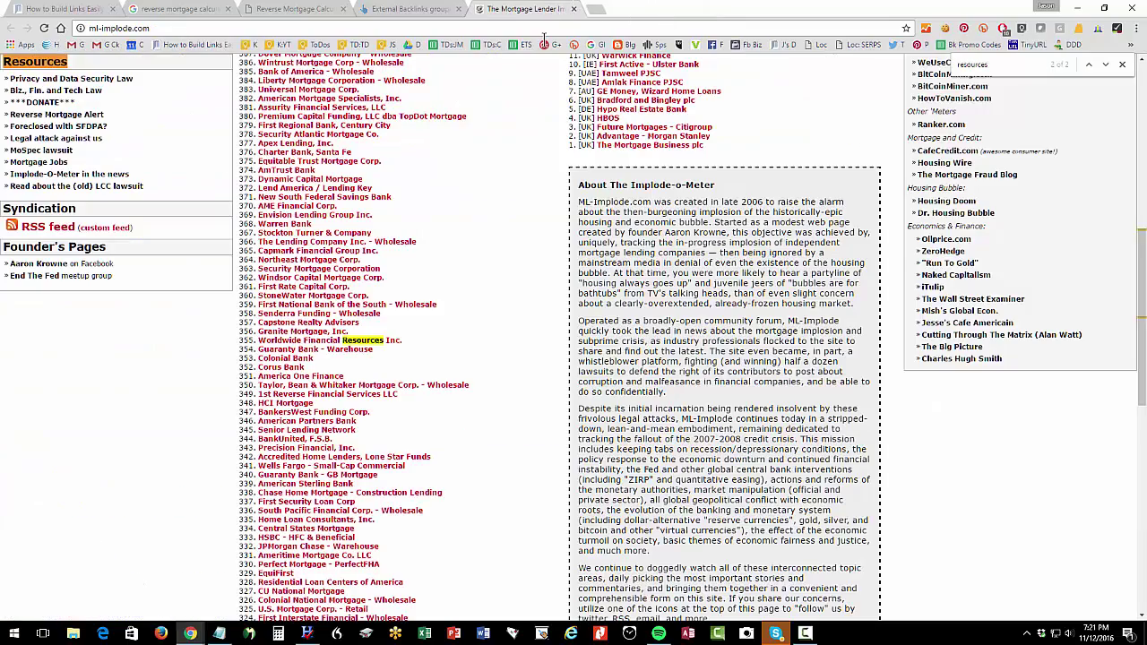
scroll(480, 242, up, 6)
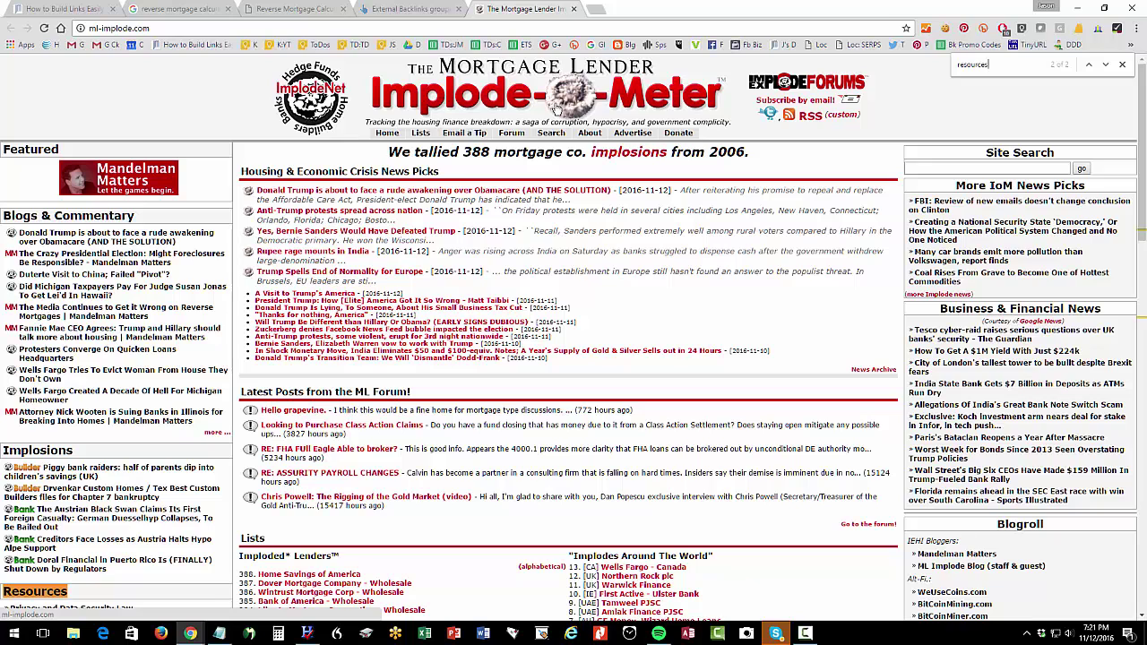
click(573, 9)
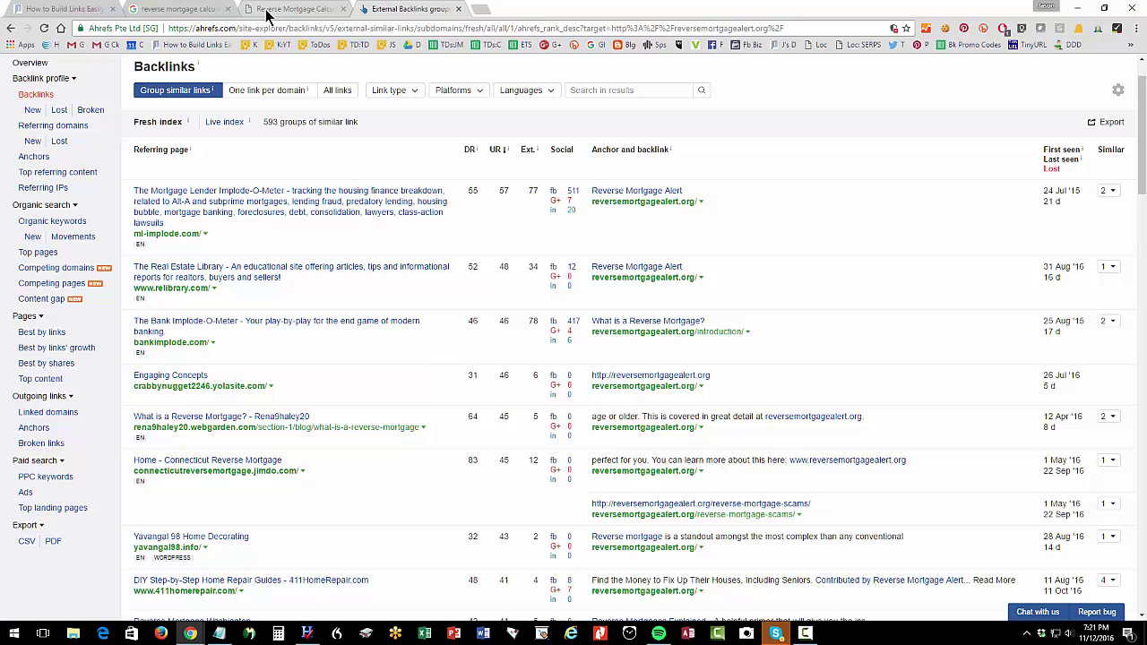
Look through the referring pages in the reversemortgagealert.org backlinks report and open Yavangal 98 Home Decorating in a new tab.
scroll(286, 320, down, 1)
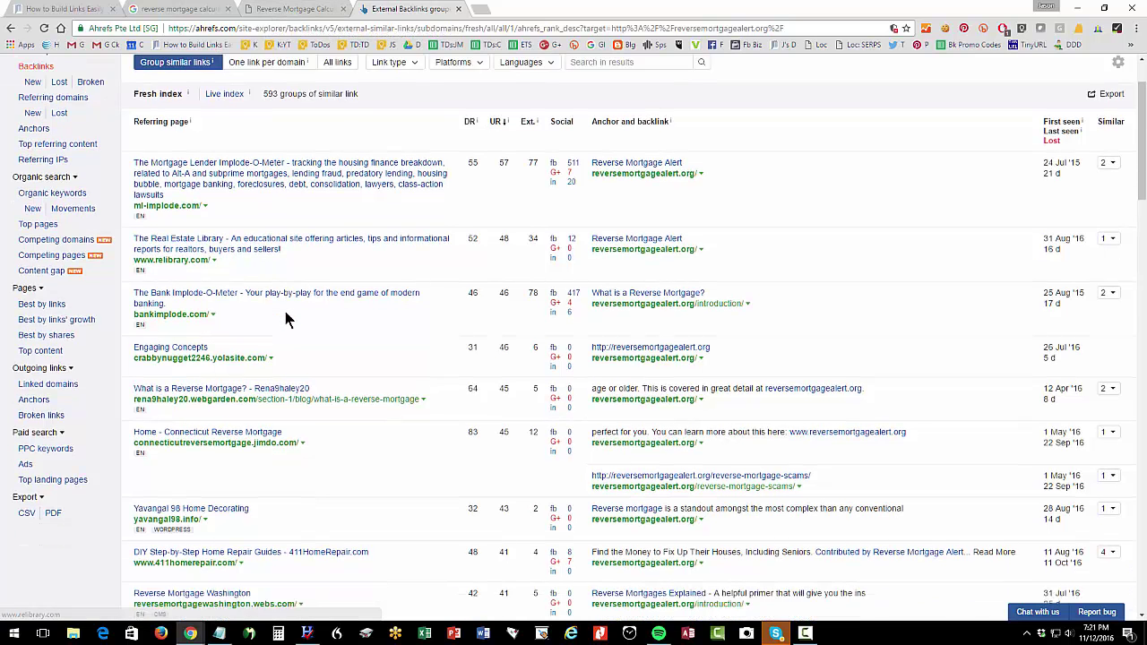
scroll(287, 320, down, 1)
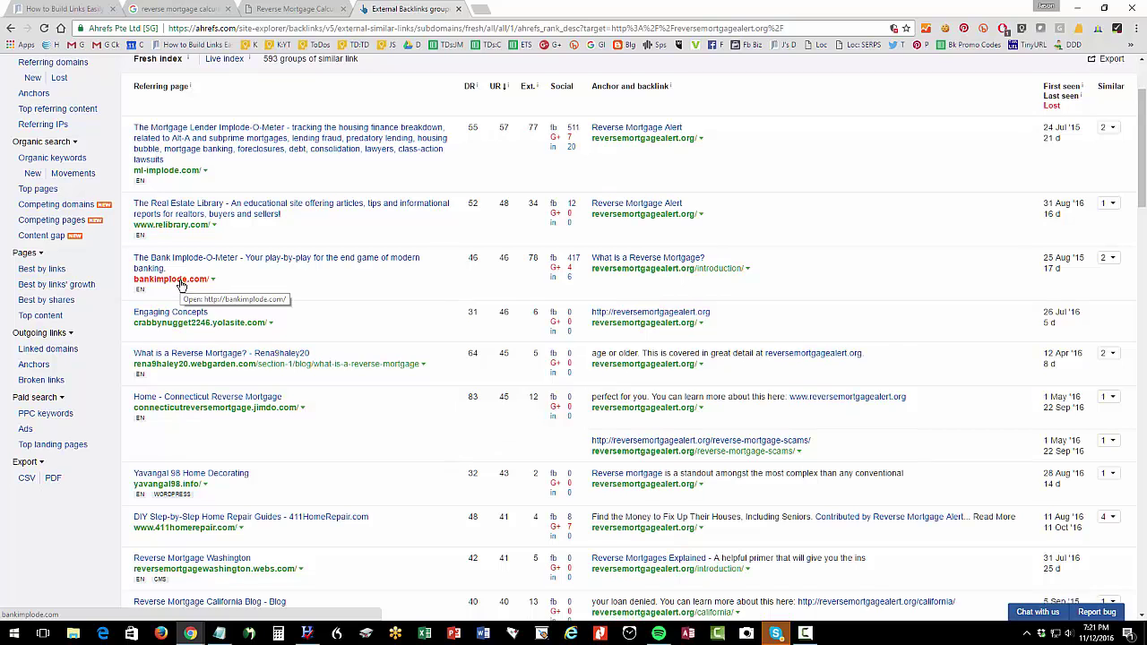
scroll(180, 284, down, 1)
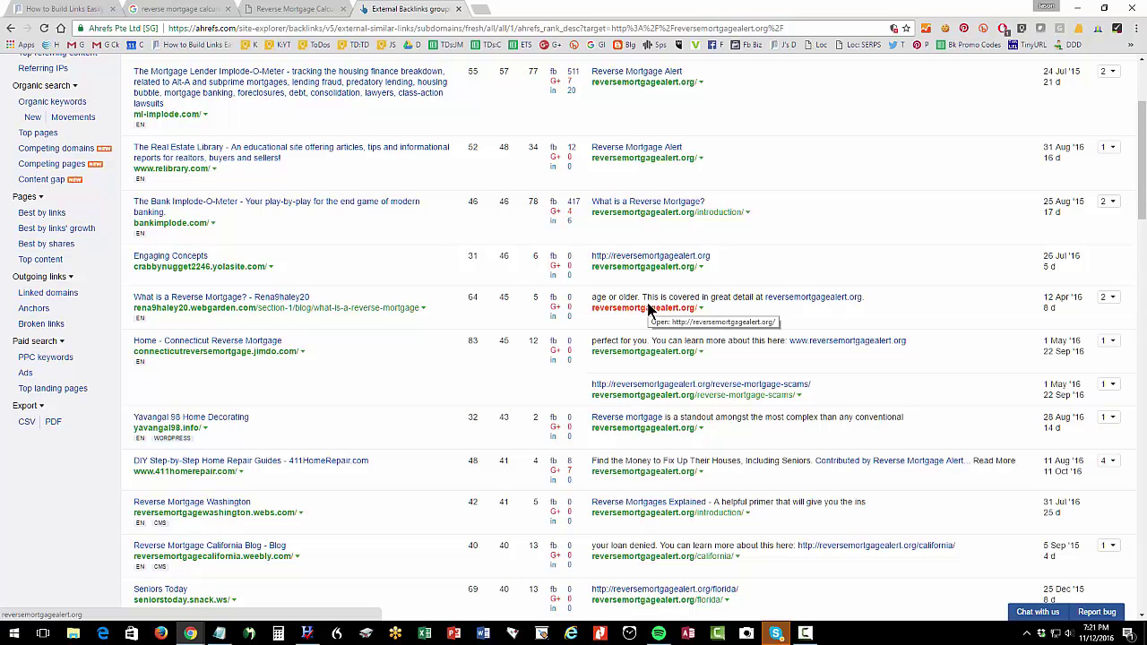
scroll(427, 391, down, 3)
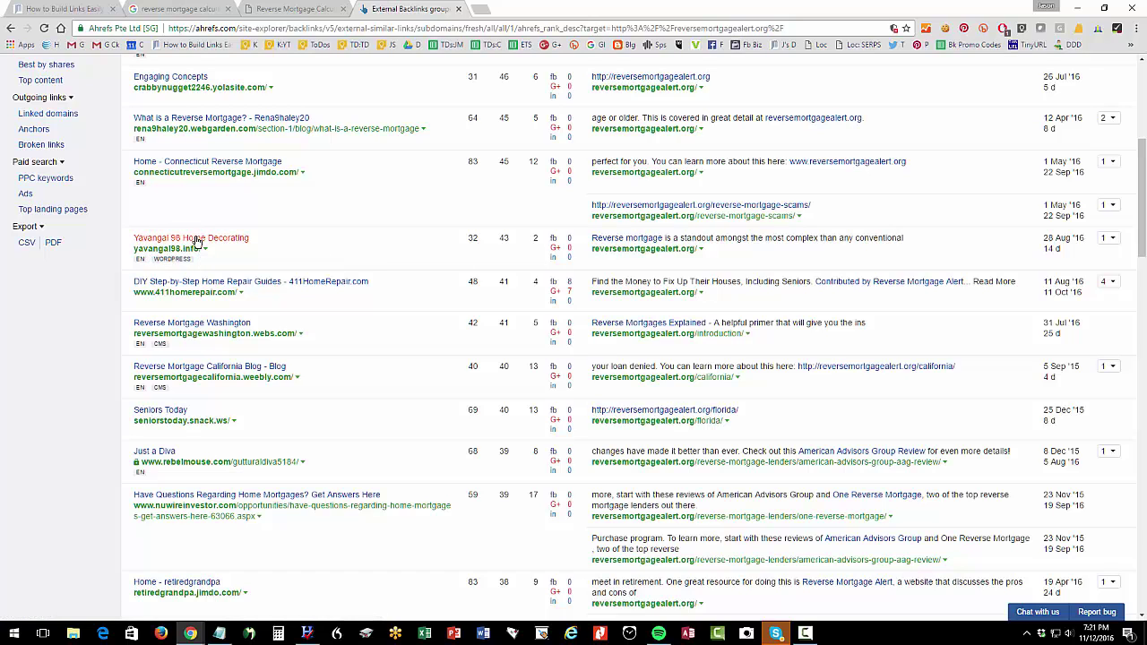
right_click(197, 240)
click(230, 245)
Find the Older Is Wiser page "Disadvantages of a Reverse Mortgage" further down the backlinks report and open it in a new tab.
scroll(315, 377, down, 2)
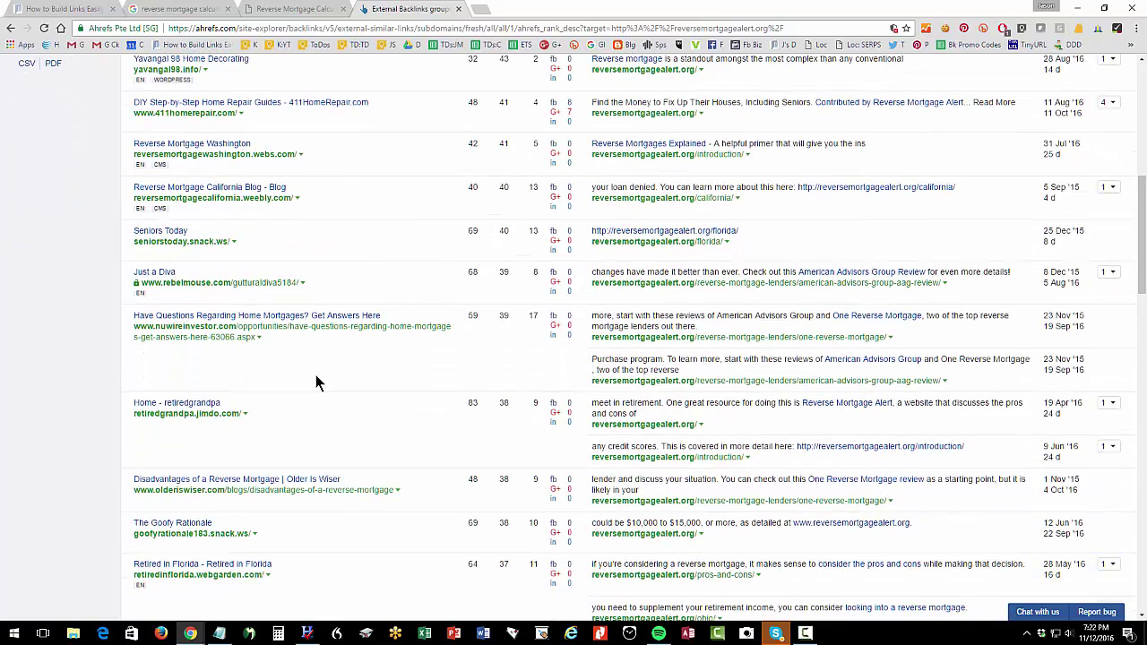
scroll(316, 378, down, 1)
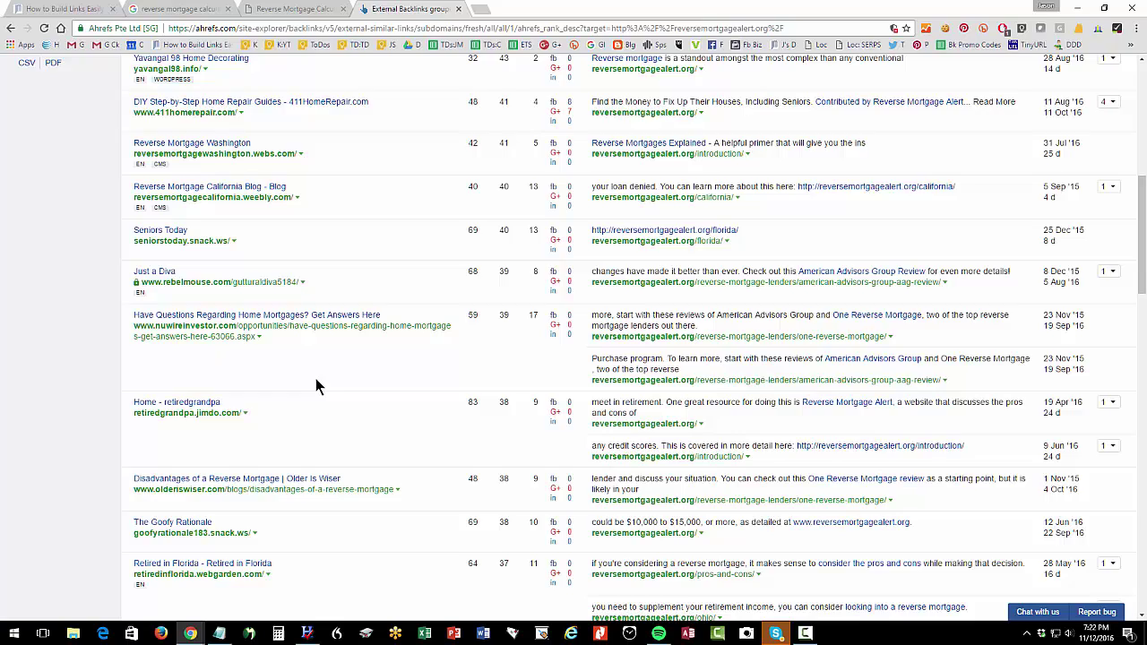
scroll(116, 431, down, 1)
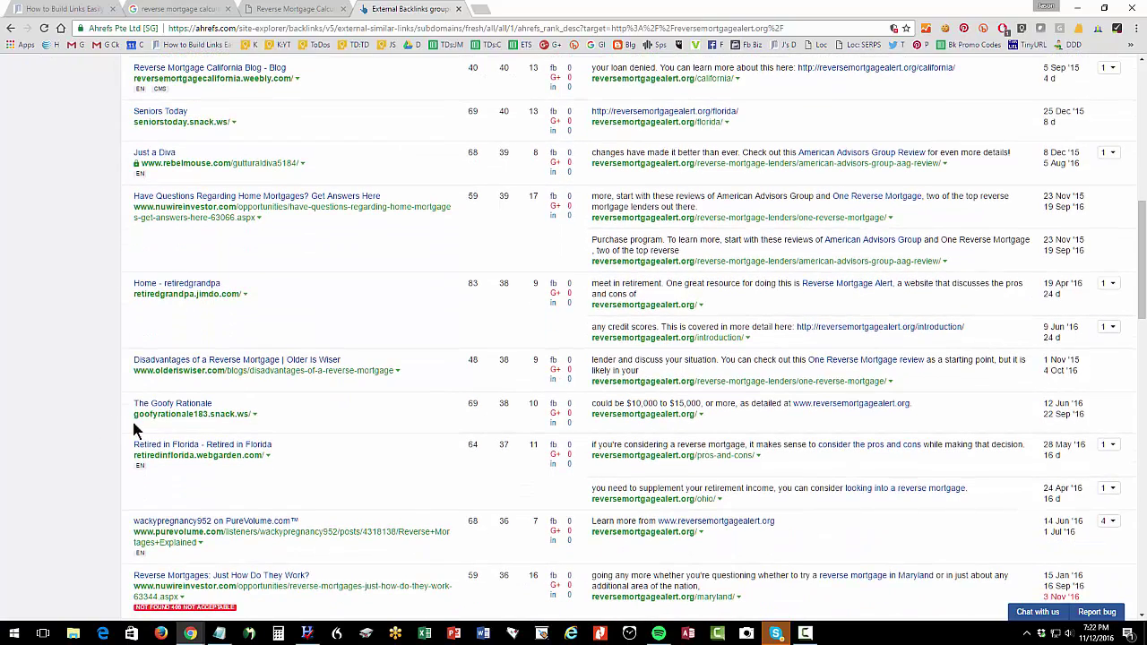
right_click(278, 376)
click(316, 380)
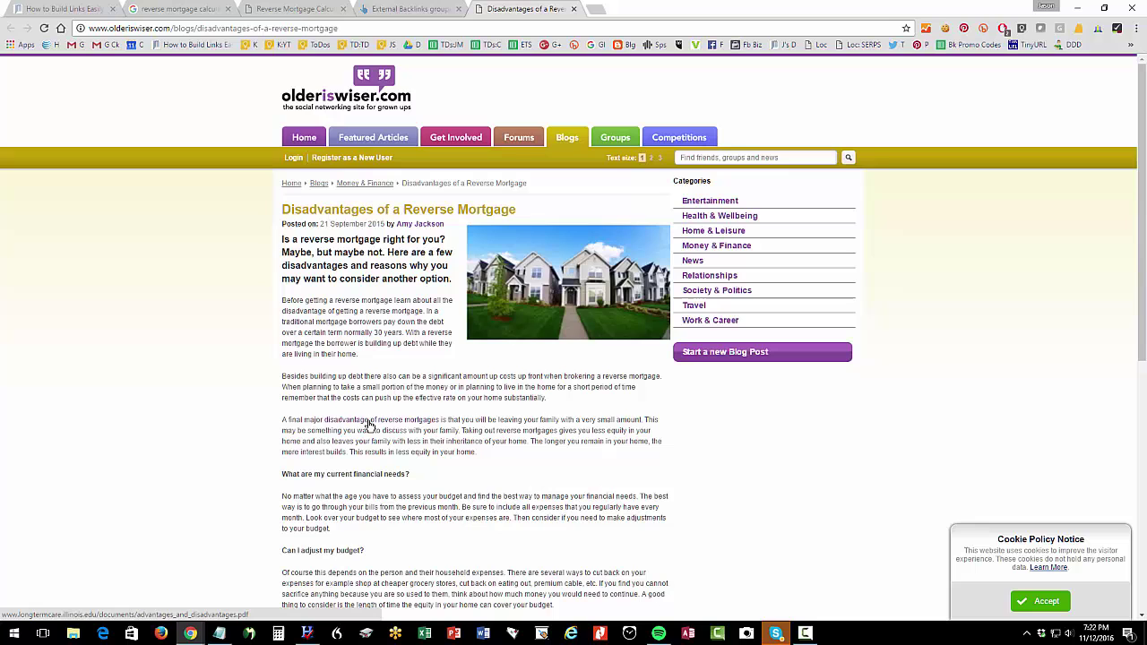
Examine the "Disadvantages of a Reverse Mortgage" article and go to the olderiswiser.com home page.
scroll(435, 484, down, 2)
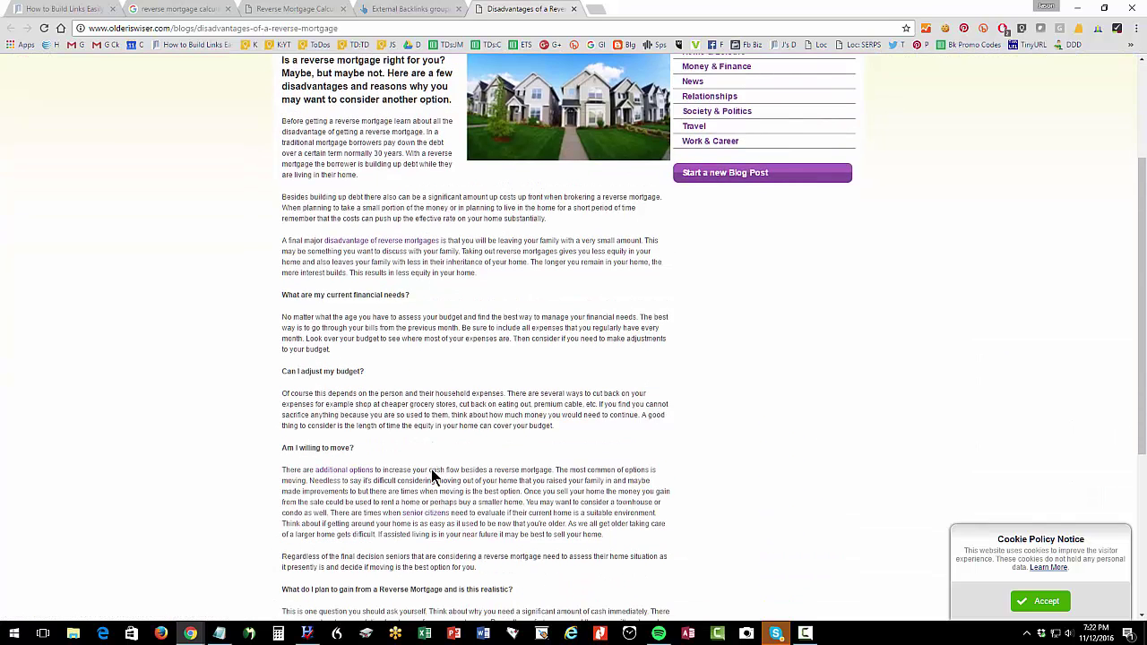
scroll(427, 470, up, 2)
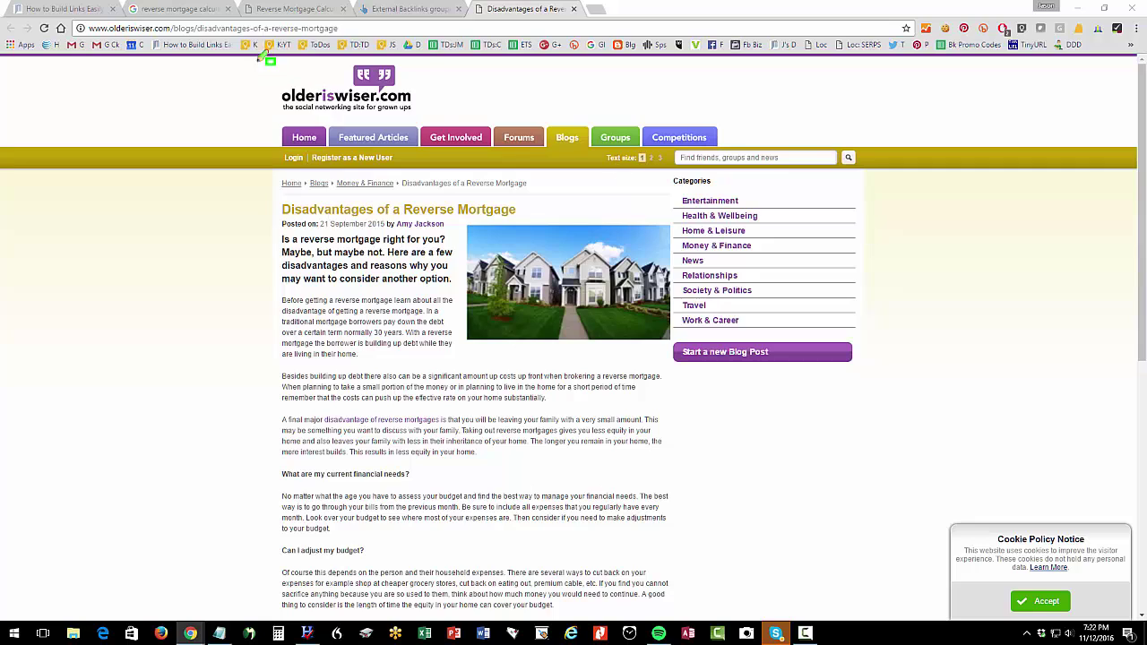
drag(255, 59, 438, 111)
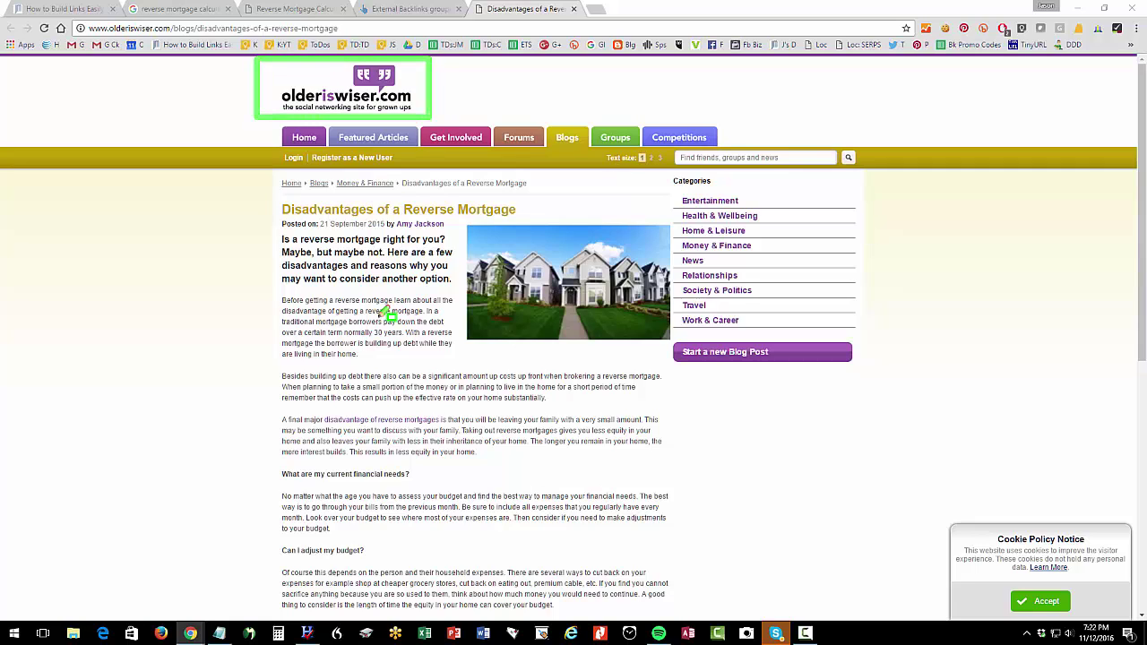
drag(375, 201, 463, 239)
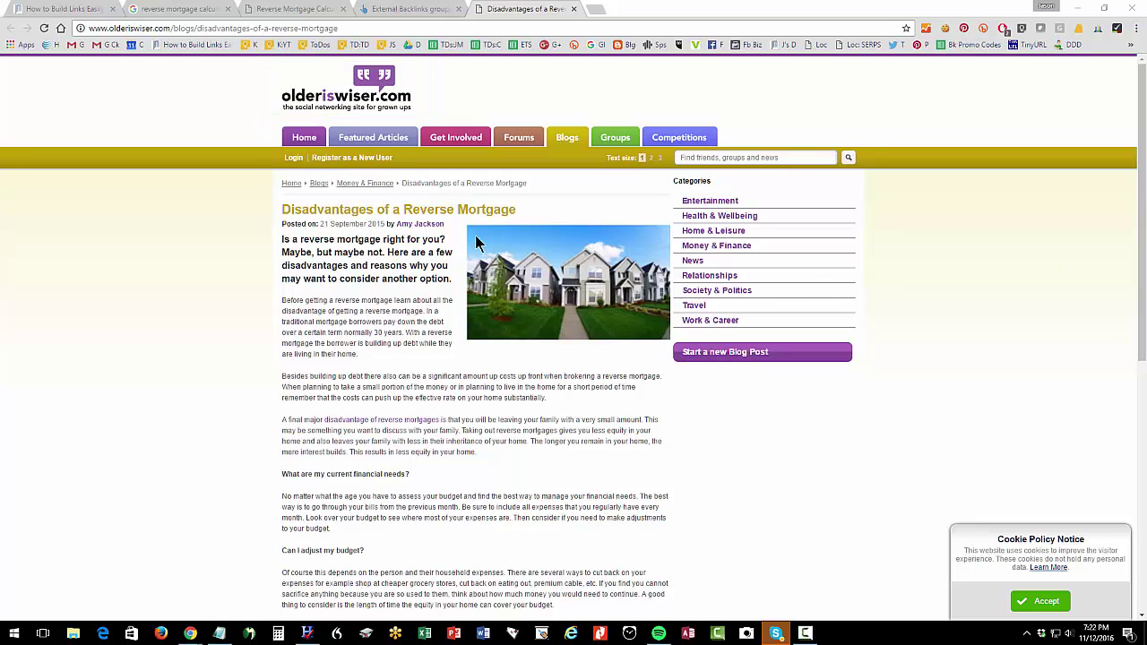
click(304, 137)
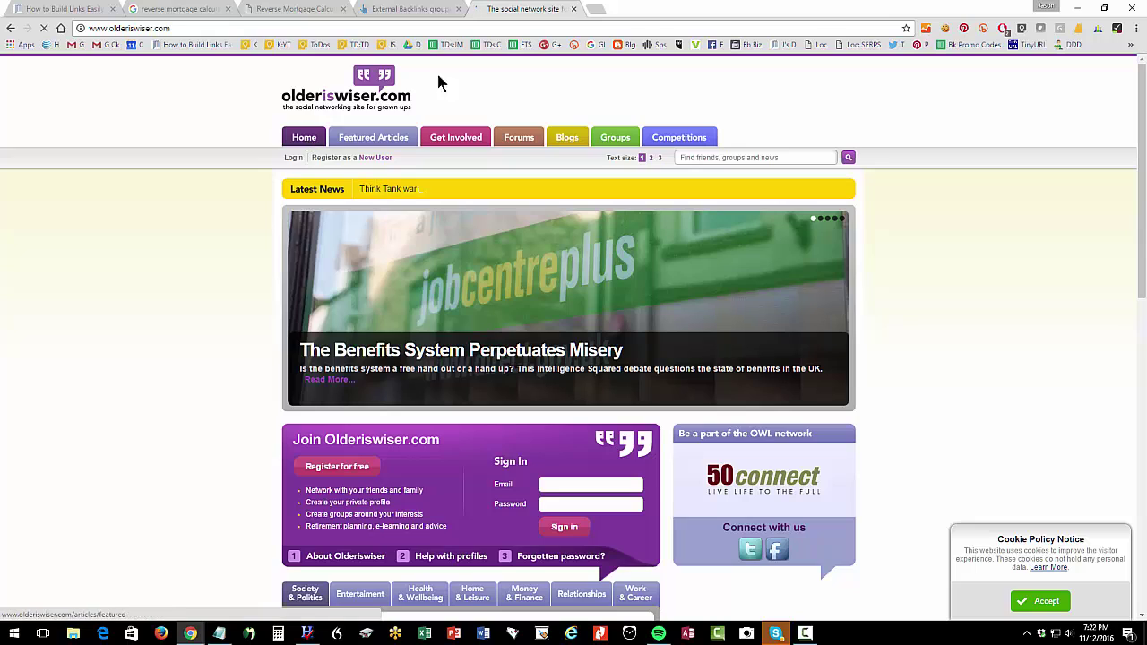
Search Google in a new tab for "blogs on finance for old people".
click(604, 10)
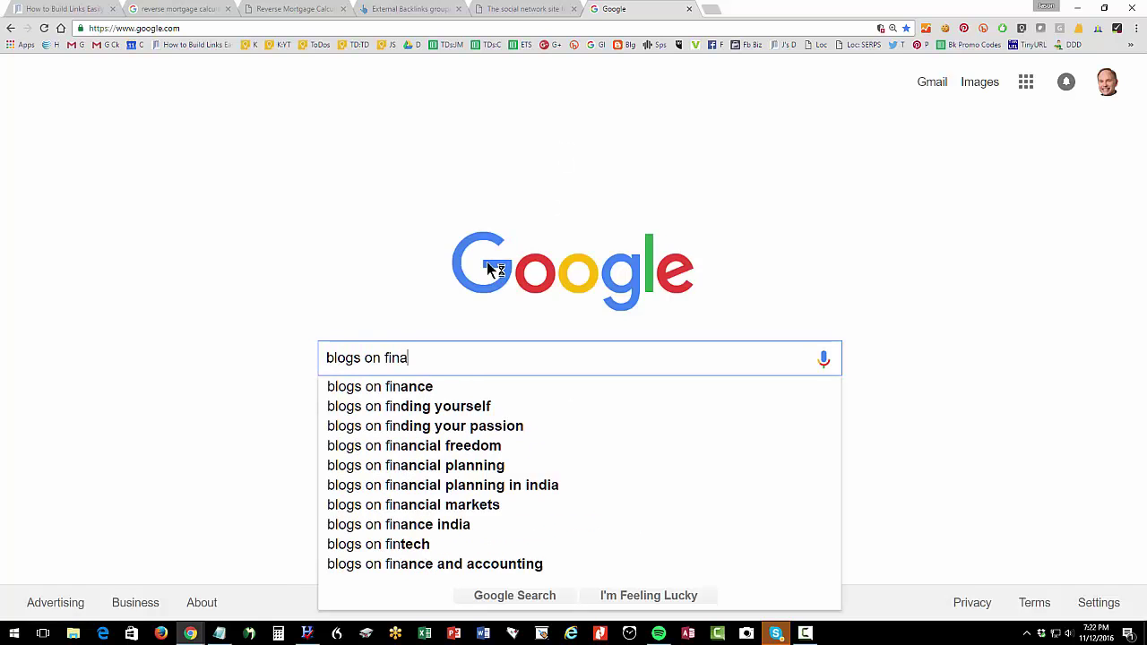
text( people)
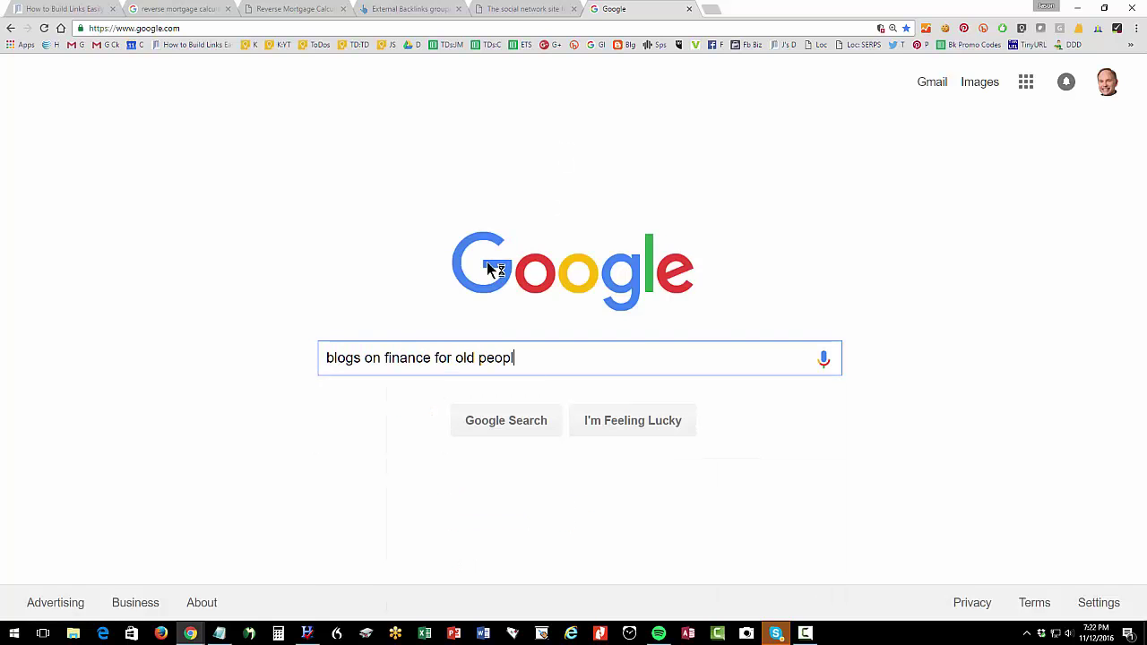
key(Return)
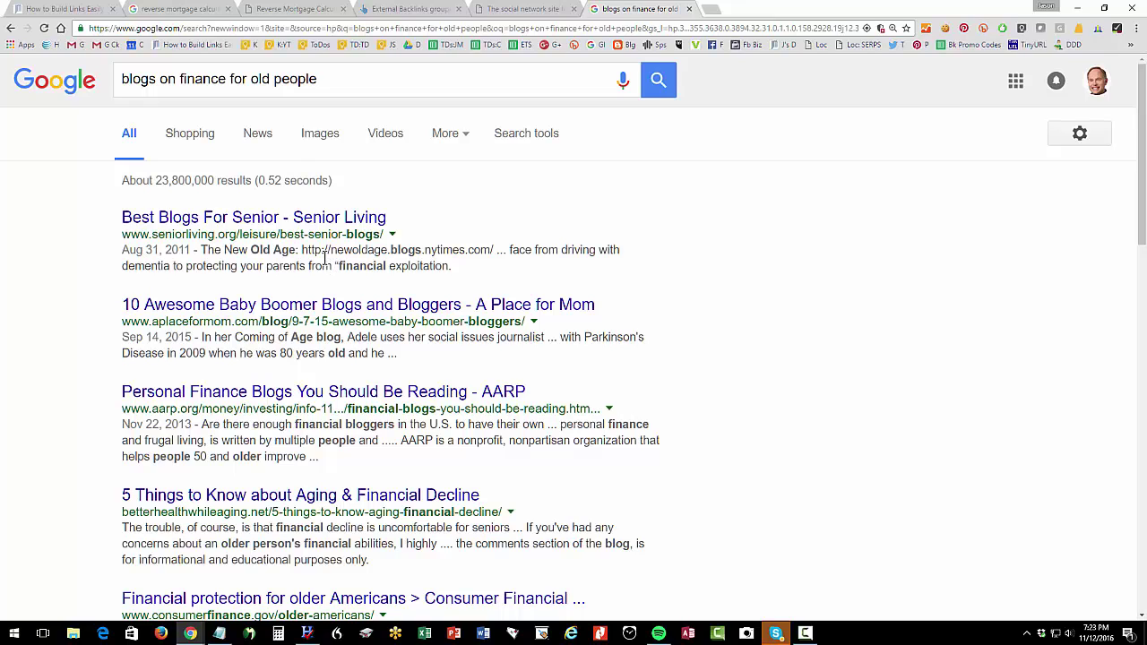
Return to the backlinks report, examine further referring pages, and bring up the link-building notes in Notepad.
click(391, 11)
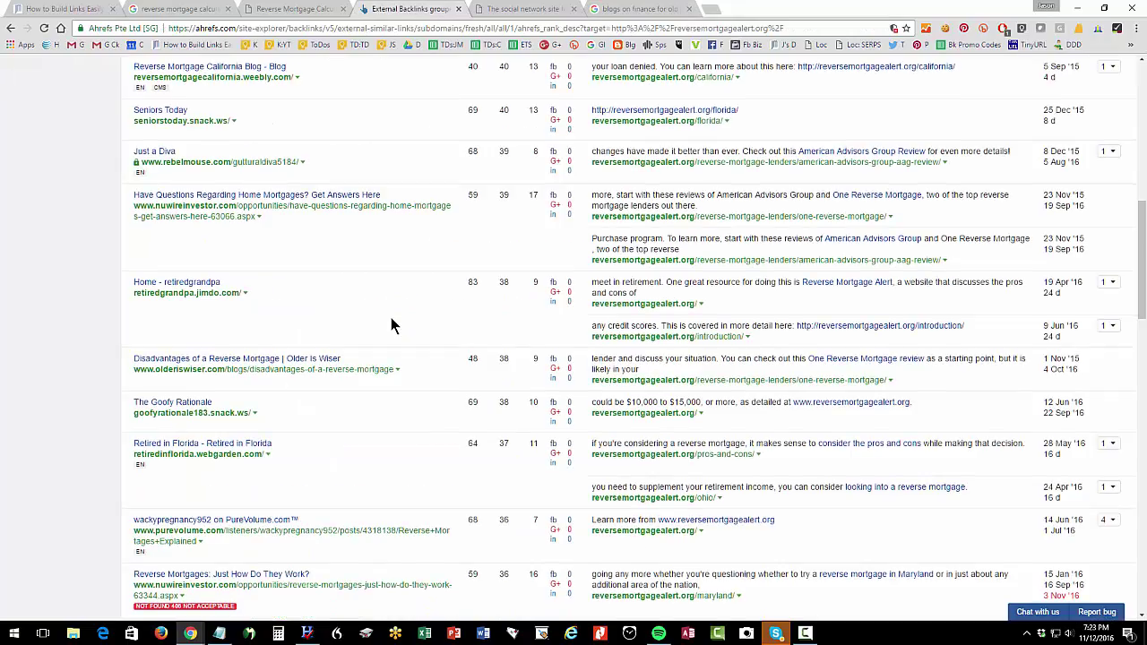
scroll(391, 326, down, 3)
scroll(392, 325, down, 2)
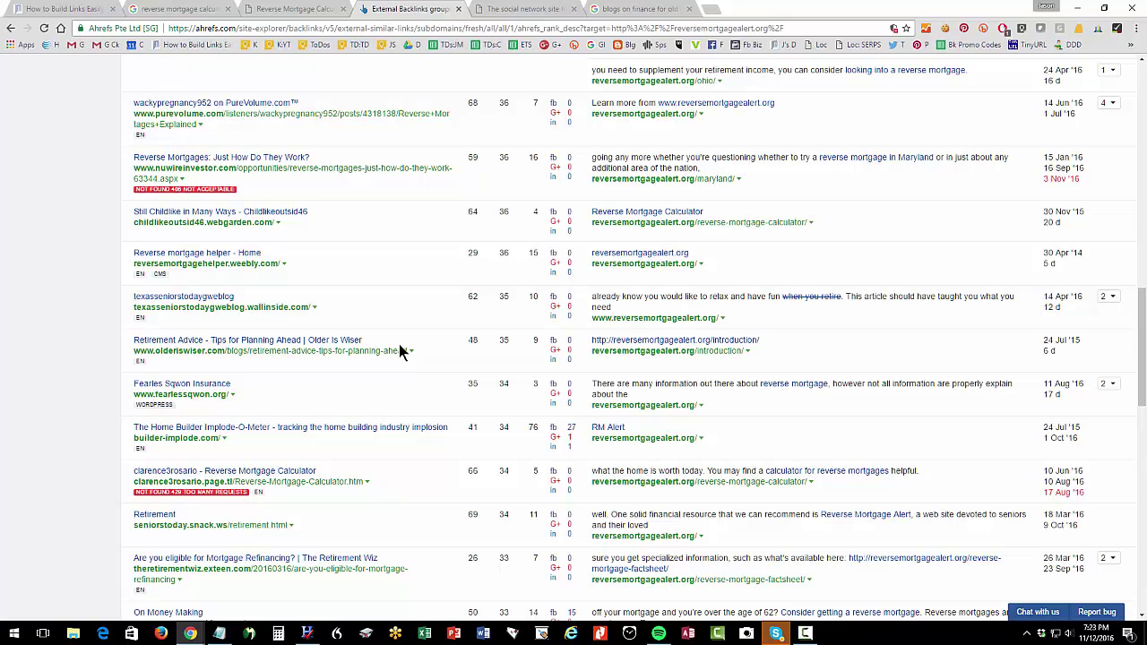
click(219, 633)
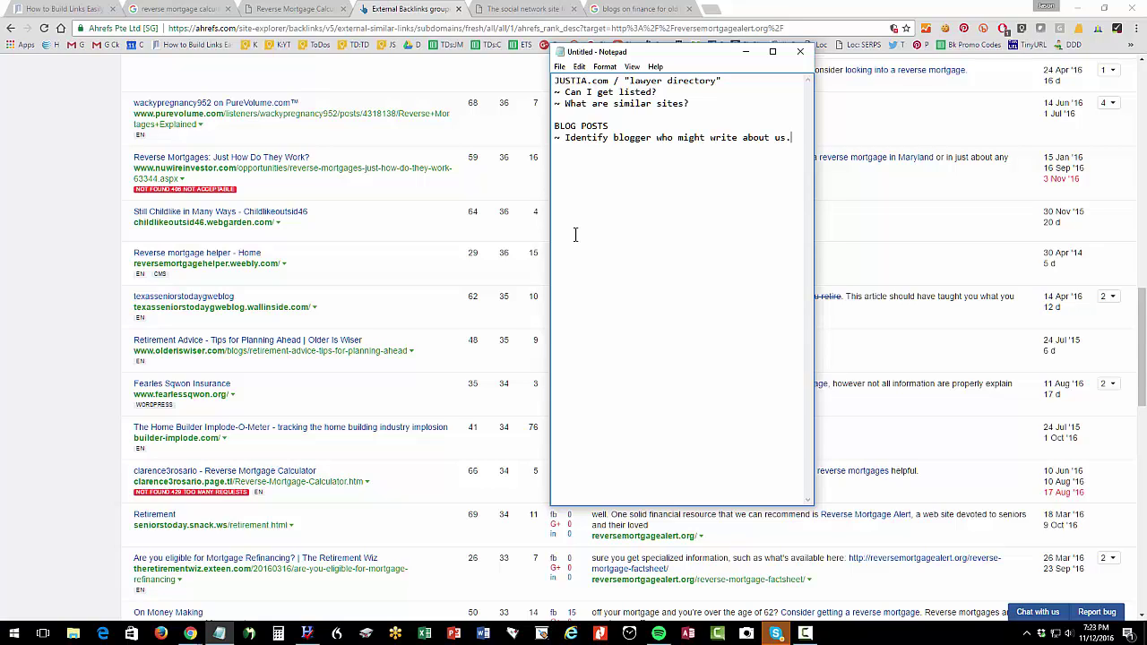
View the CSV export options for the reversemortgagealert.org backlinks, cancel the export and close the report.
click(78, 10)
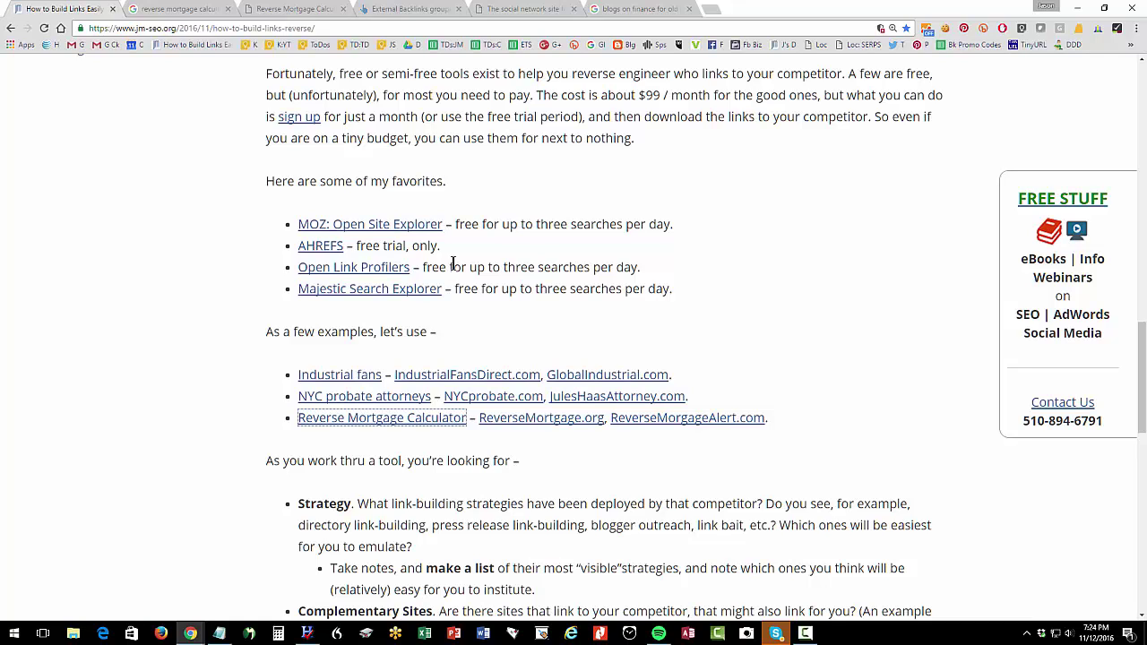
click(435, 9)
scroll(361, 224, up, 10)
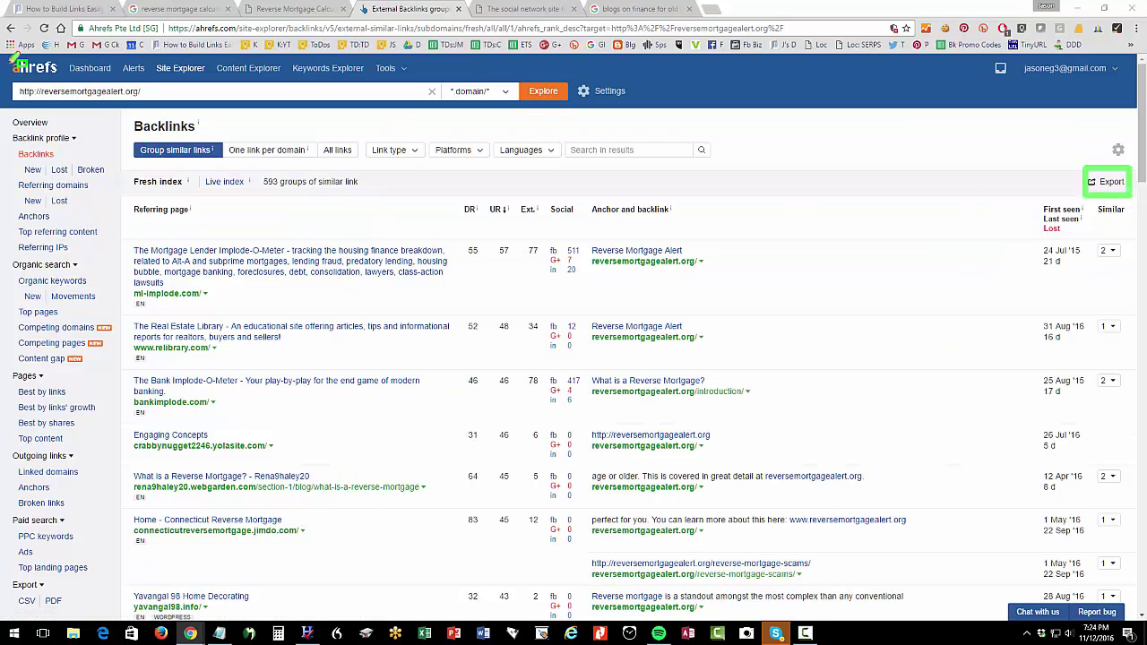
drag(7, 61, 207, 132)
drag(134, 210, 421, 571)
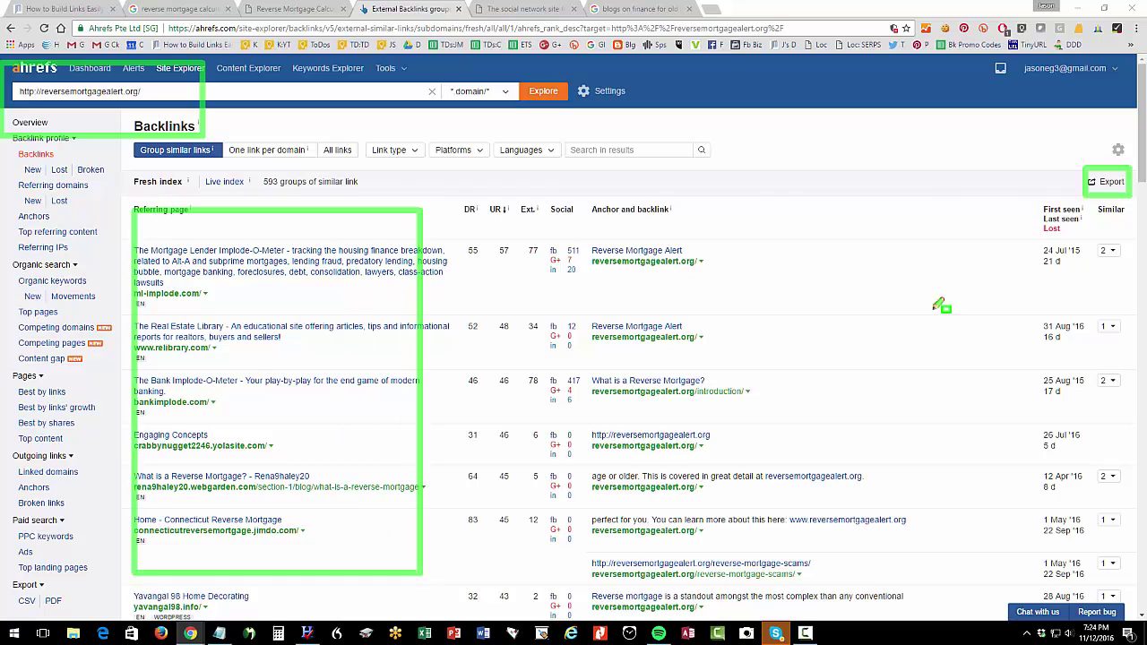
key(Escape)
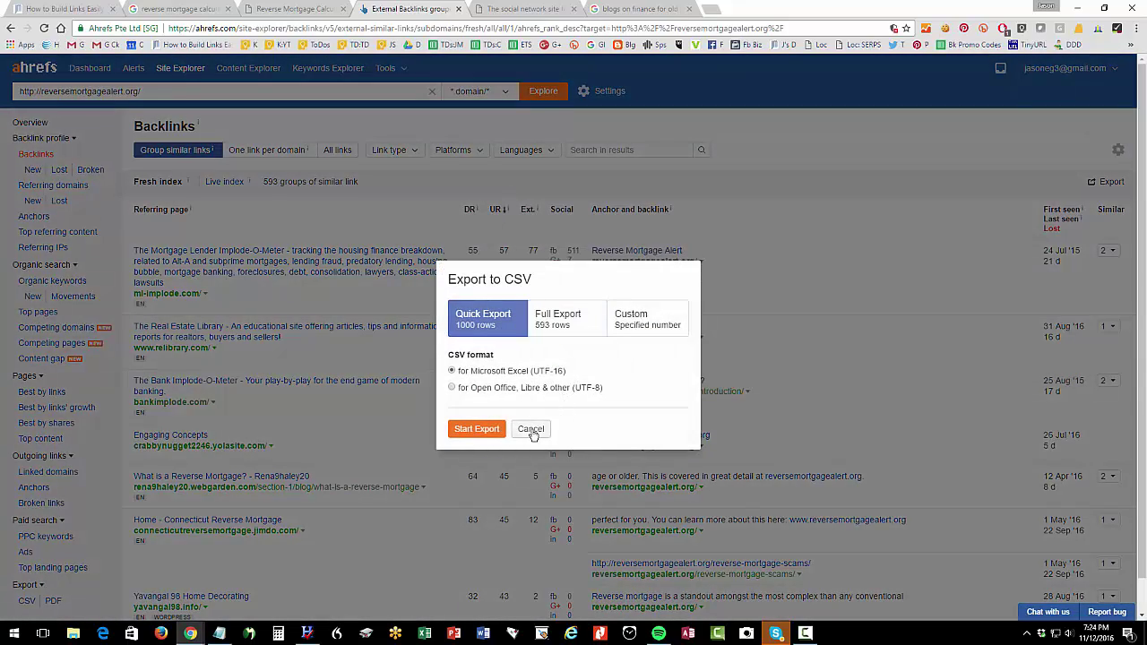
click(531, 429)
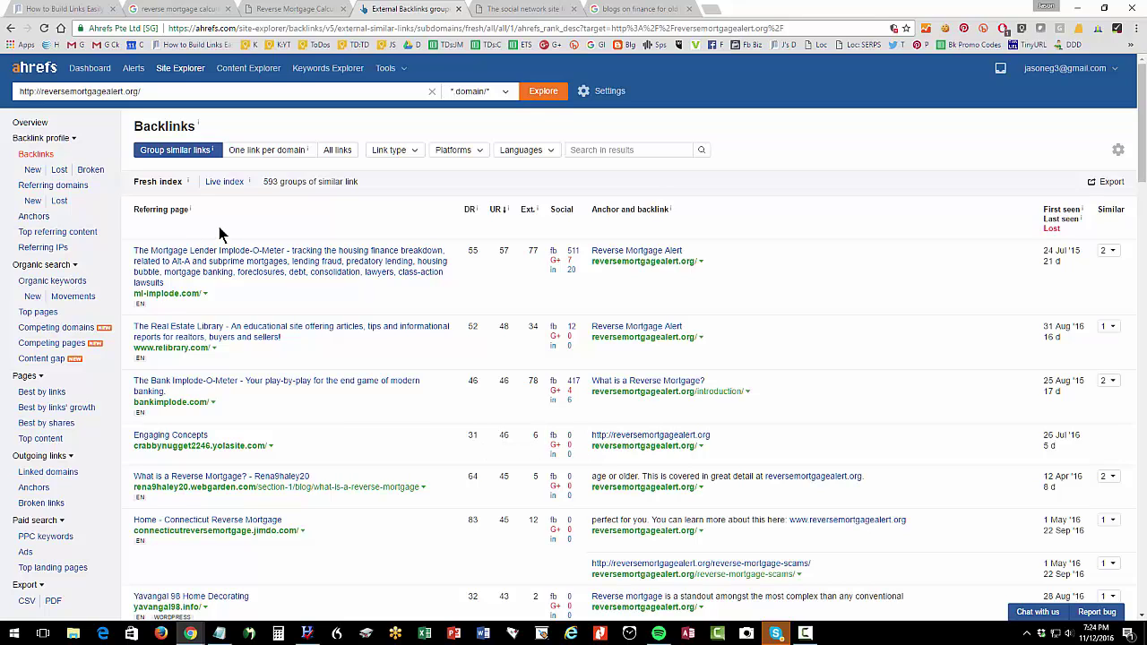
click(459, 9)
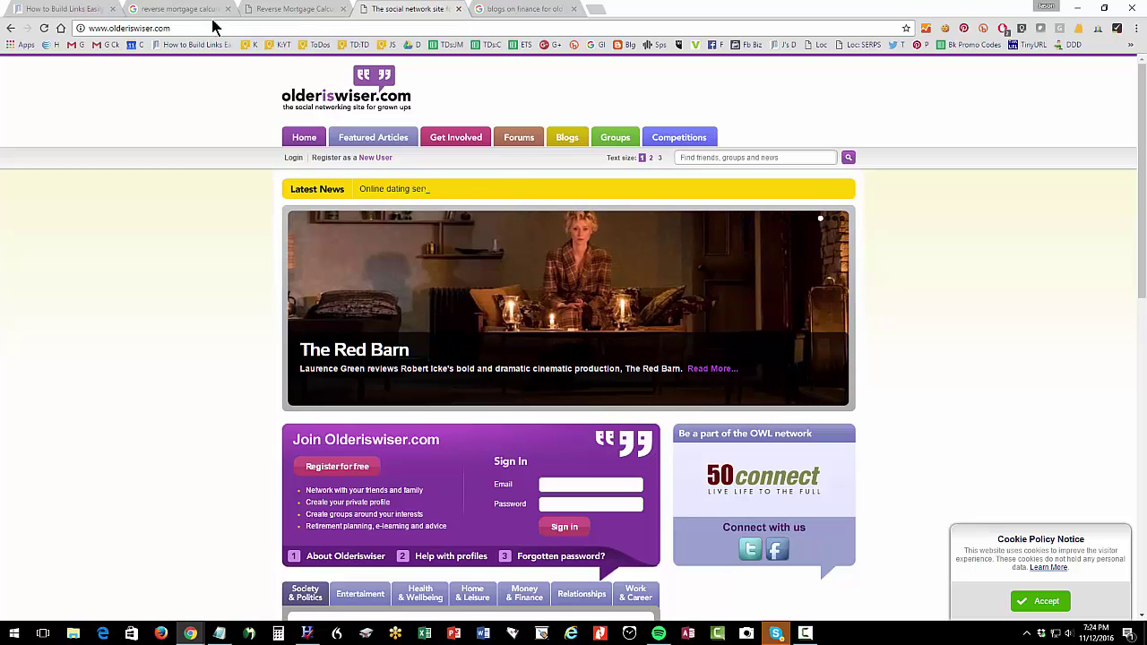
Open MOZ: Open Site Explorer in a new tab from the tools list in the How to Build Links article.
click(72, 11)
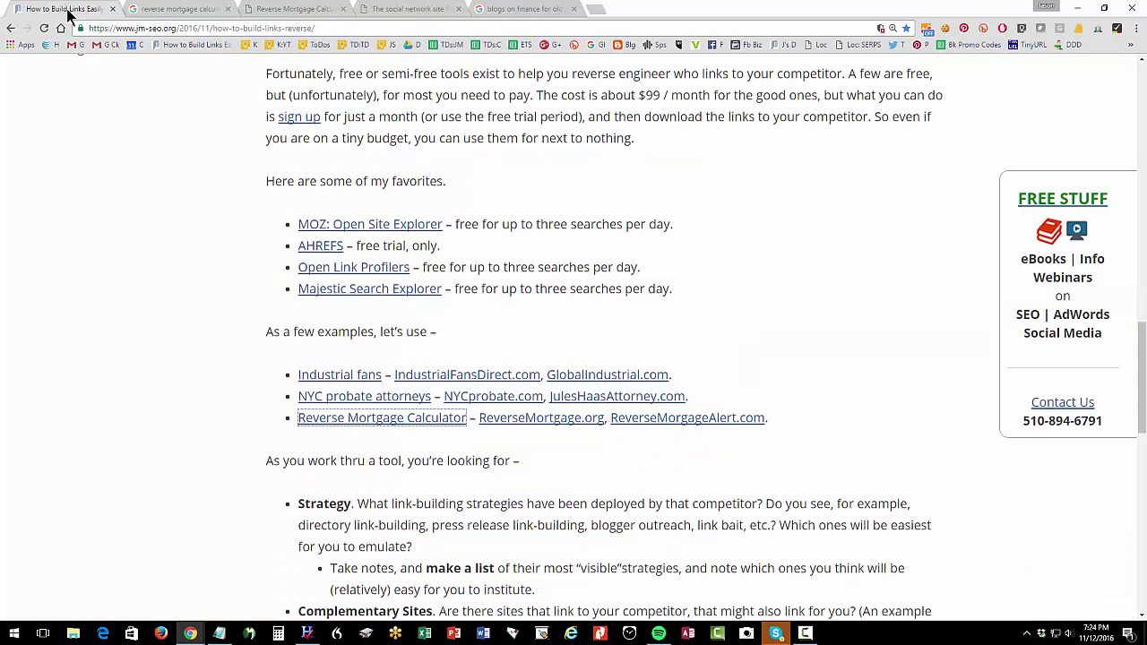
right_click(330, 226)
click(345, 234)
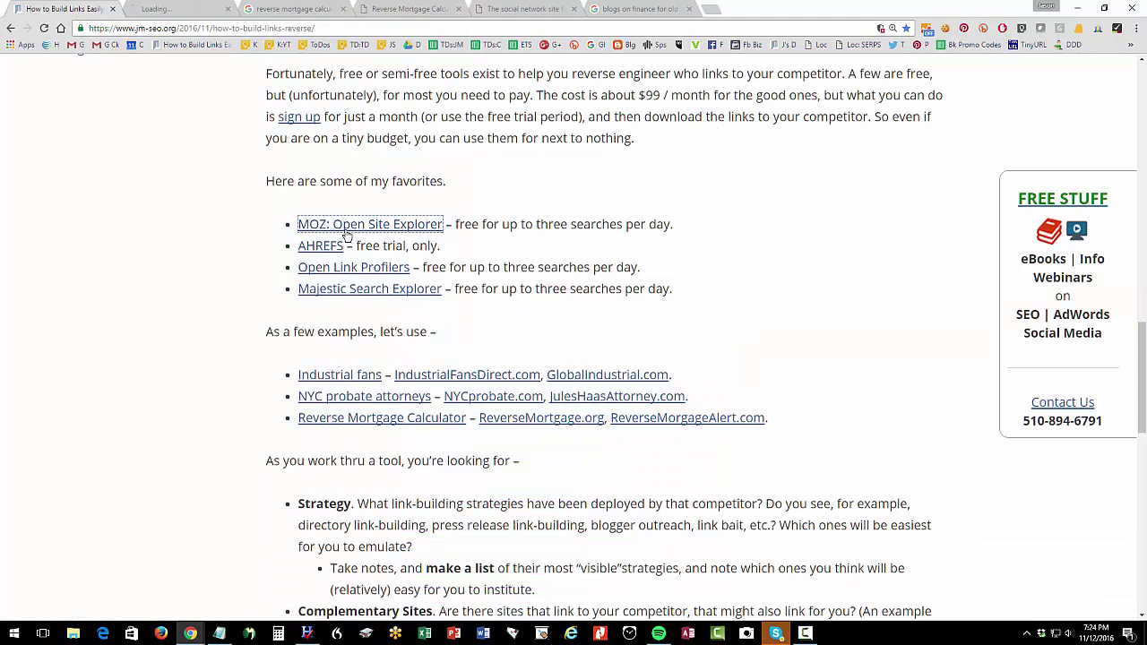
click(166, 9)
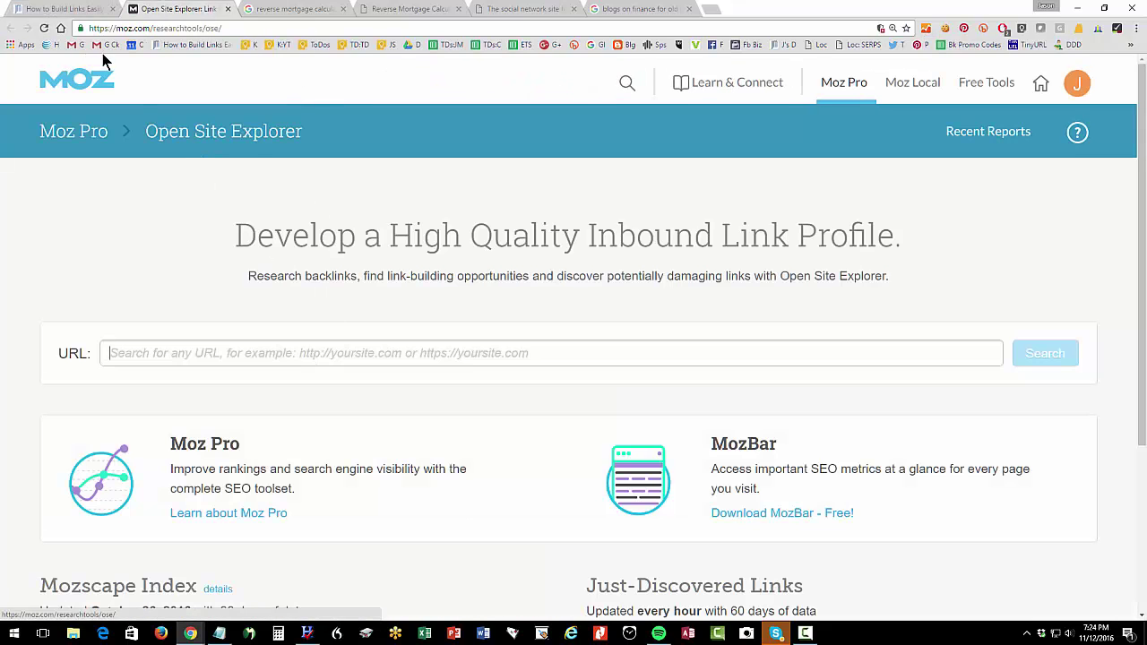
Return to the How to Build Links article and open the Open Link Profilers tool from its favorites list in a new tab.
click(76, 12)
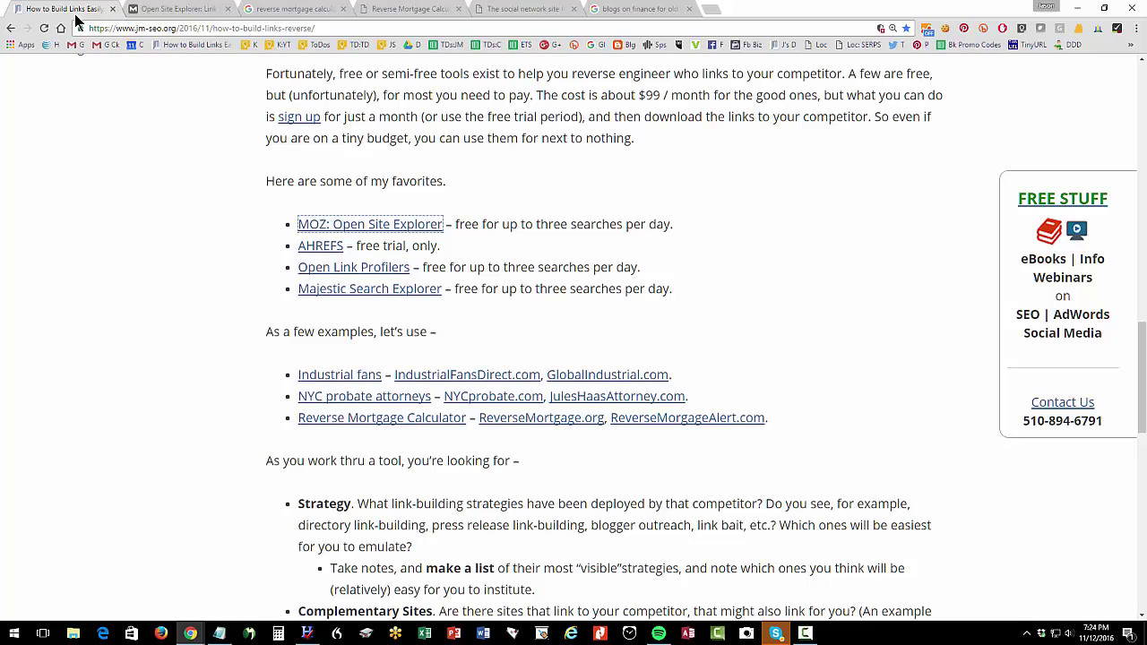
right_click(377, 266)
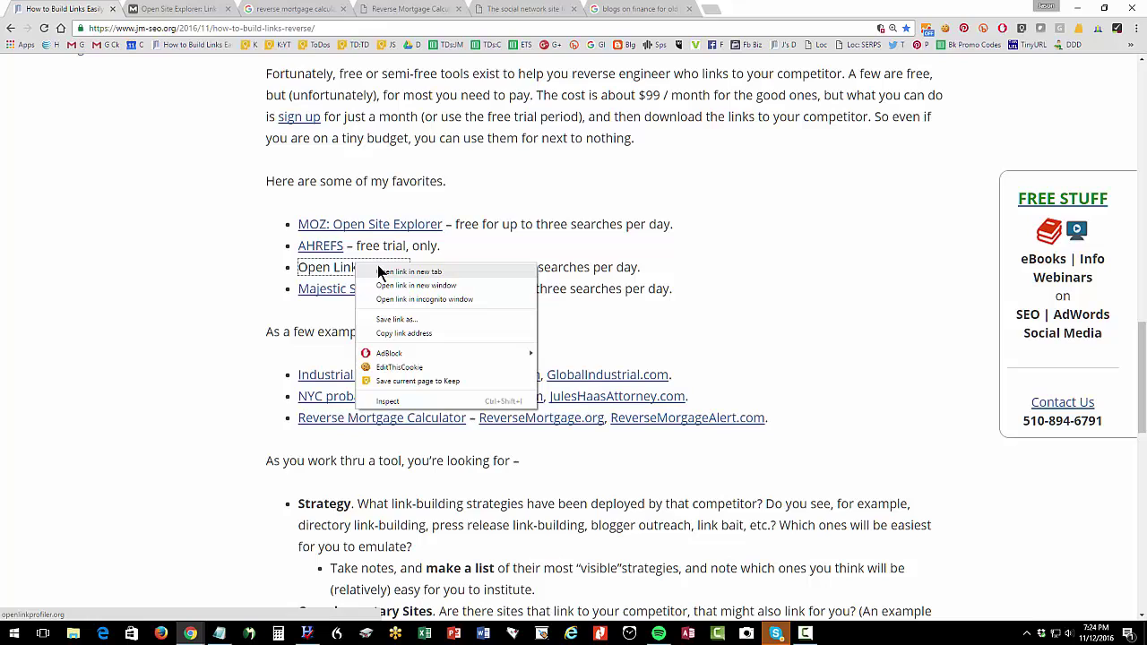
click(399, 276)
click(264, 11)
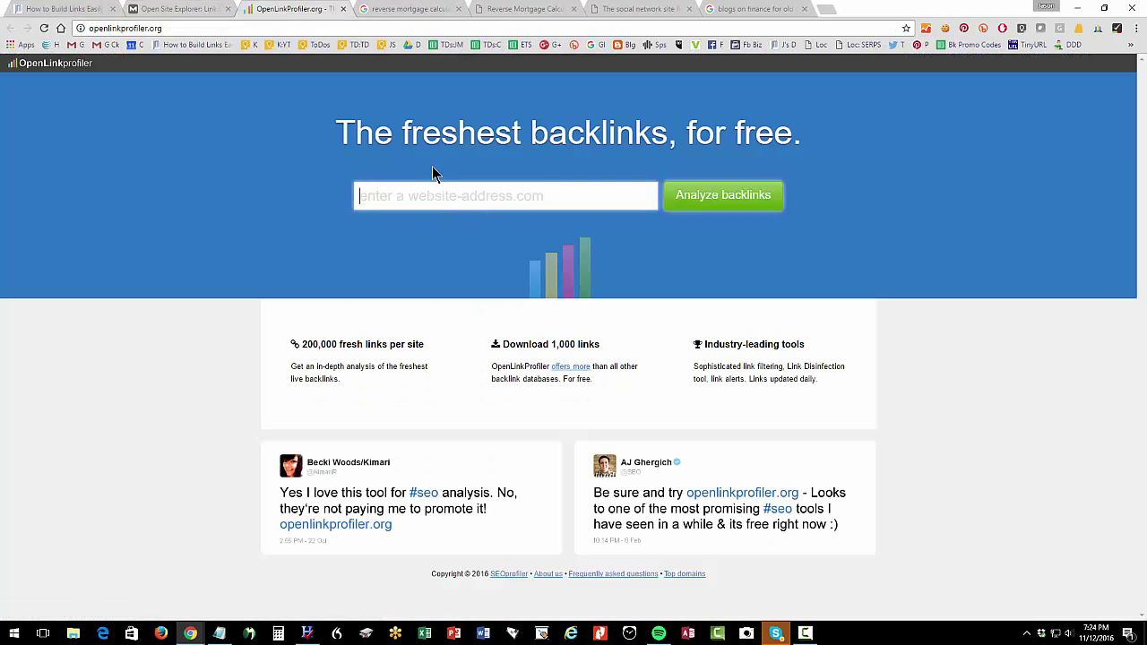
Open Majestic Search Explorer from the article's tools list in a new tab and bring up its search page.
click(69, 11)
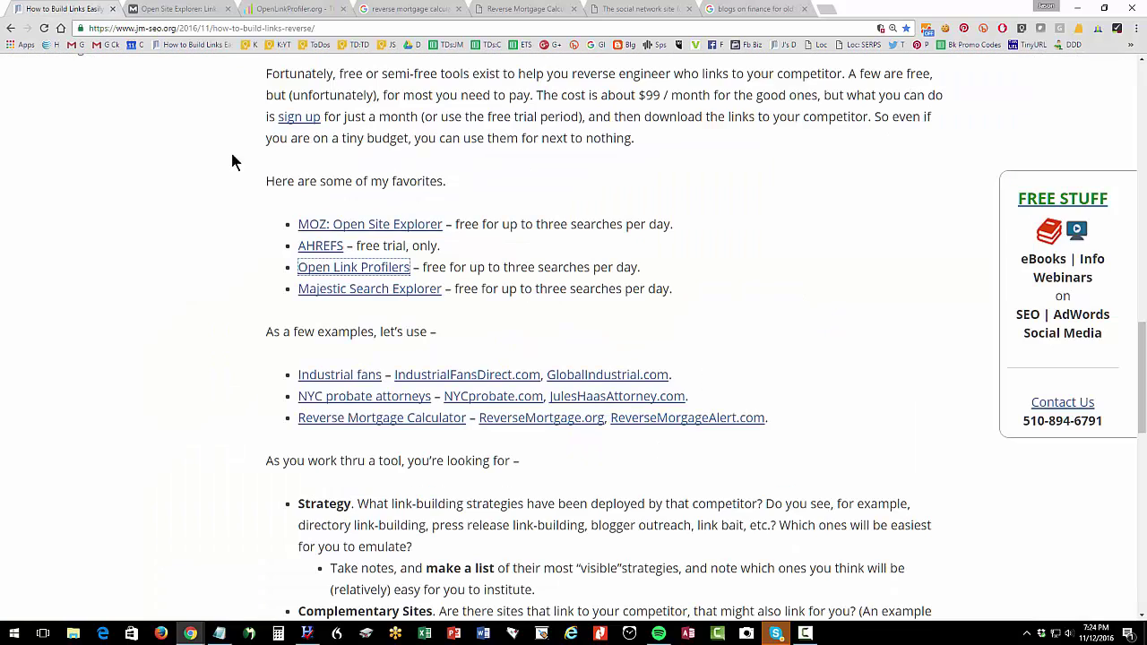
right_click(356, 286)
click(387, 296)
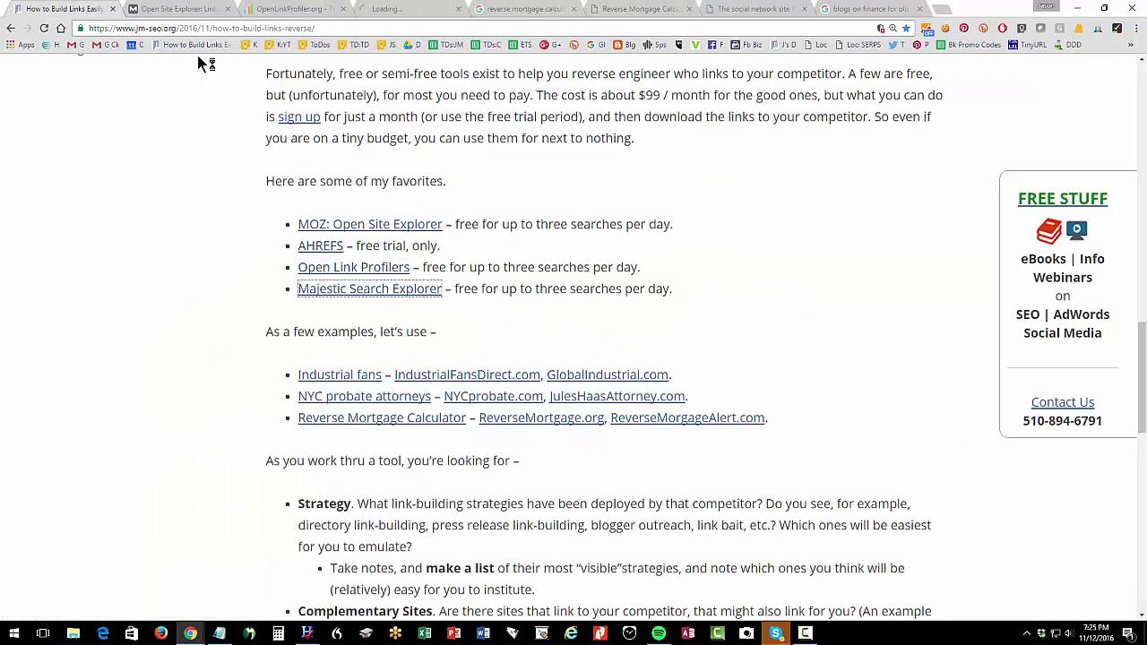
click(385, 9)
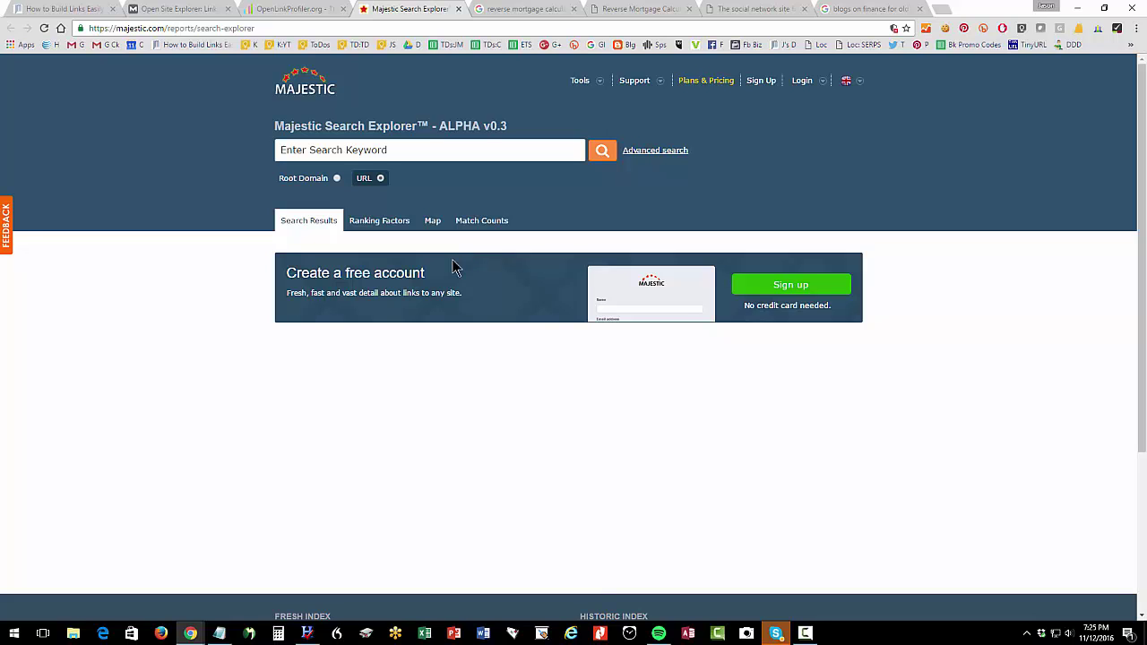
Review the article's guidance on what to look for in a tool, highlighting the strategy, complementary sites, competitive sites and food for thought points.
click(89, 11)
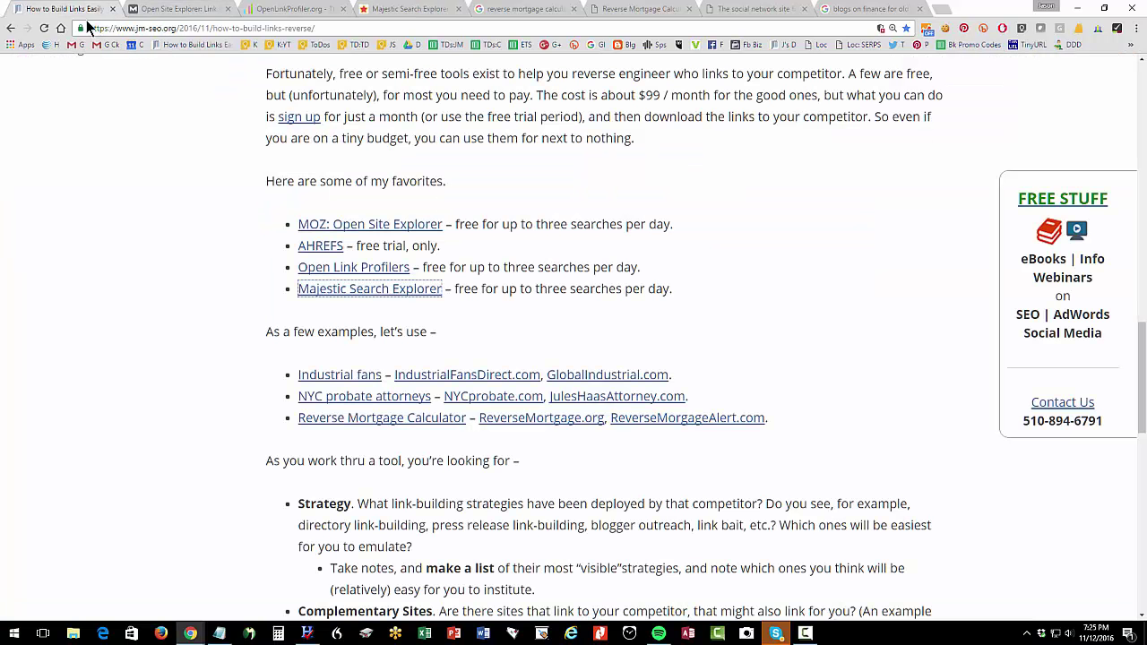
scroll(548, 266, down, 3)
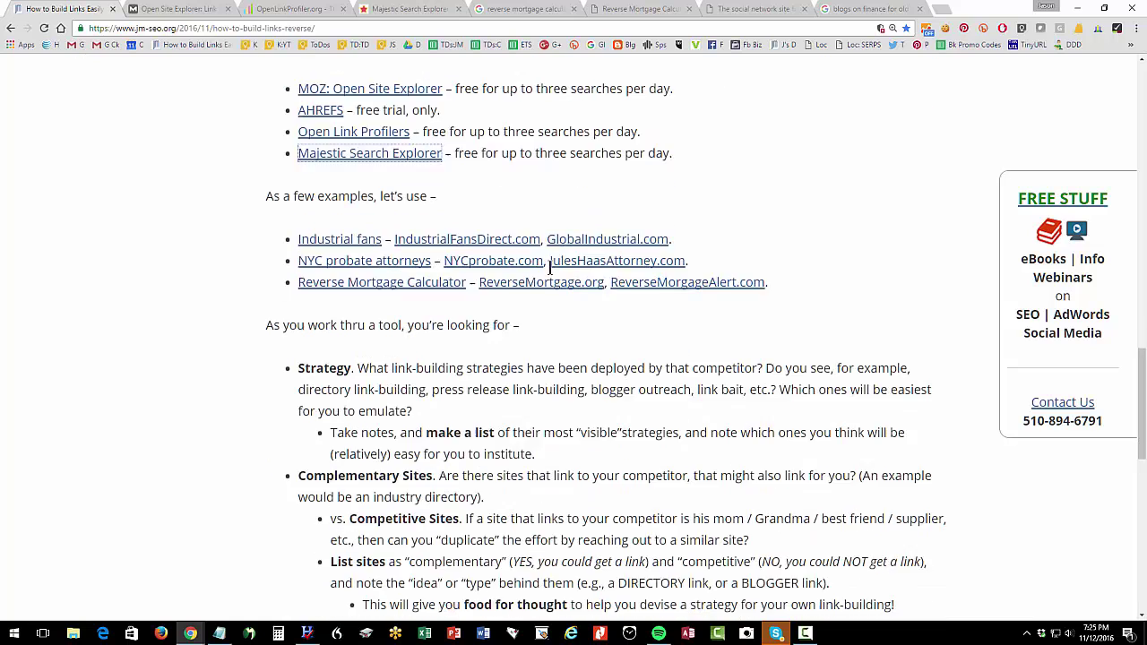
drag(299, 205, 368, 206)
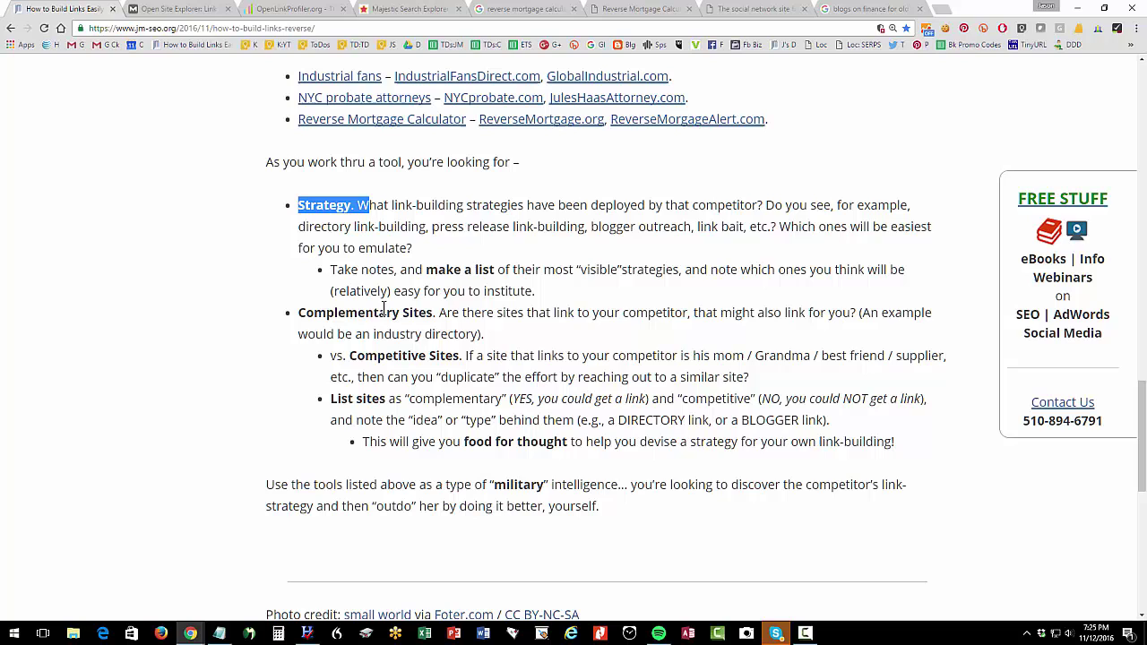
drag(305, 205, 329, 204)
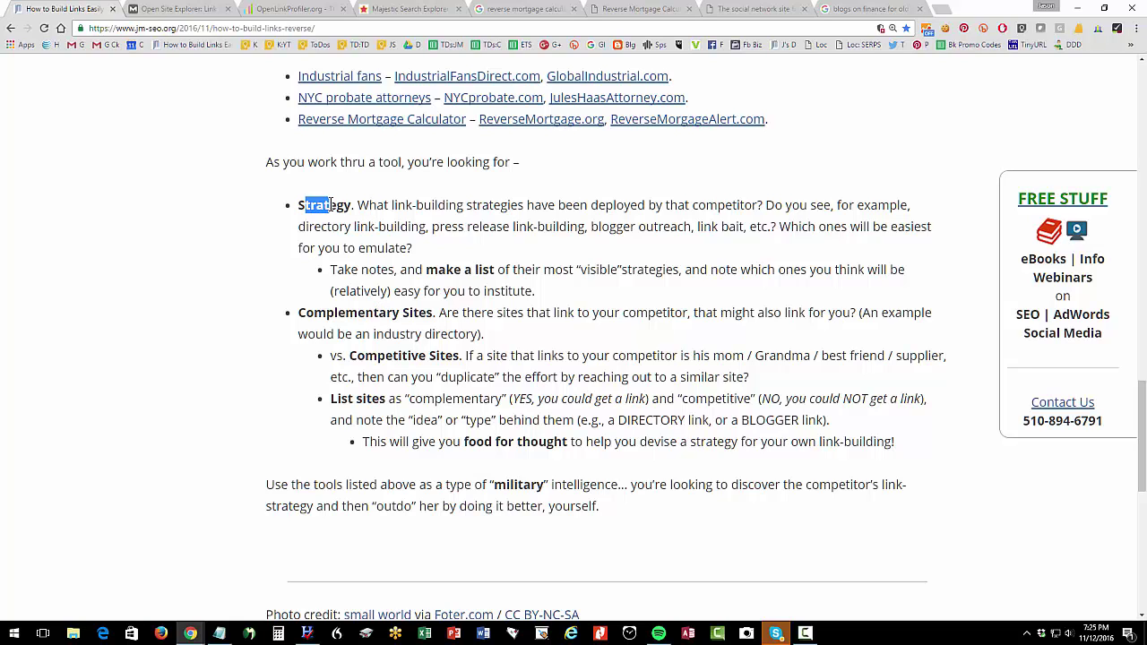
drag(423, 269, 506, 269)
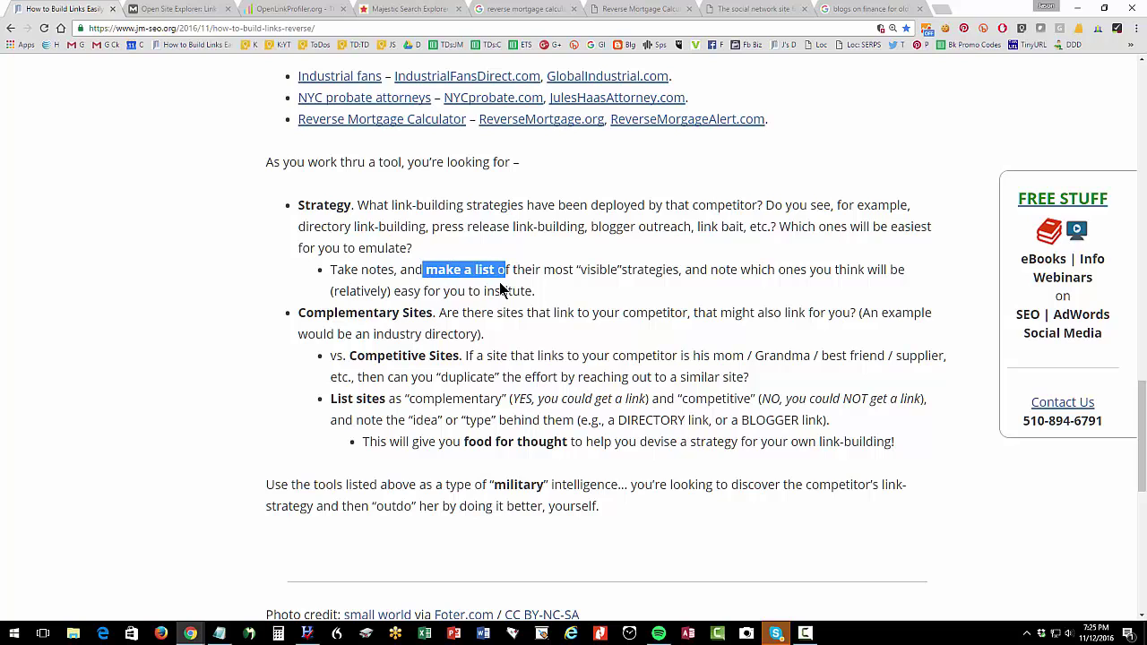
drag(305, 312, 420, 310)
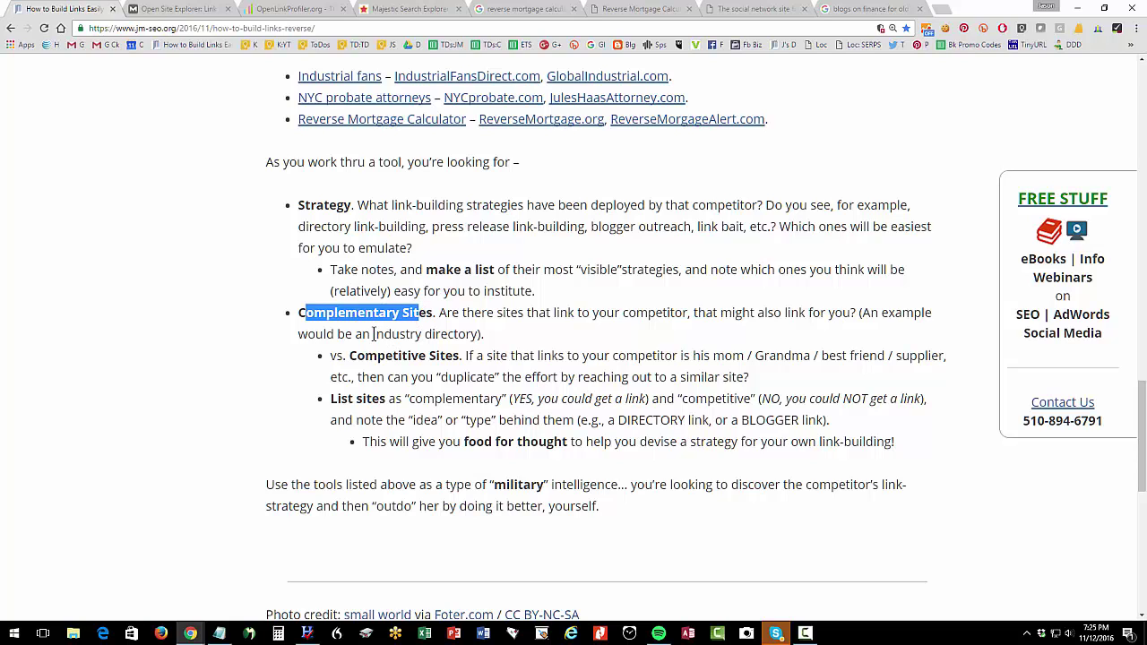
drag(373, 335, 471, 333)
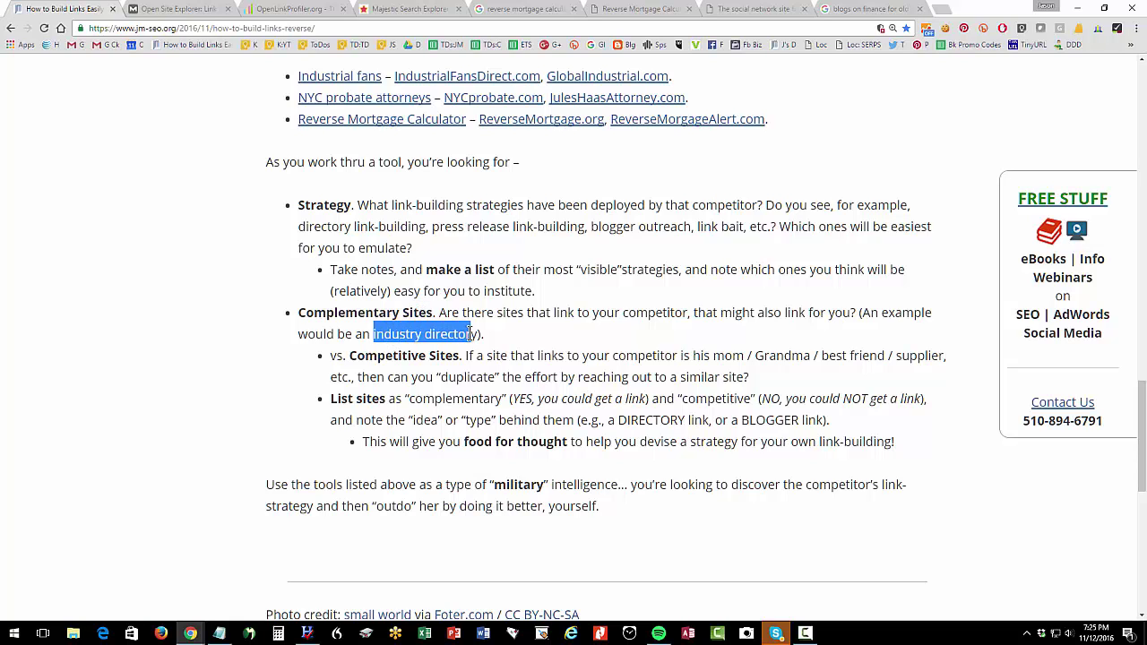
drag(349, 355, 455, 358)
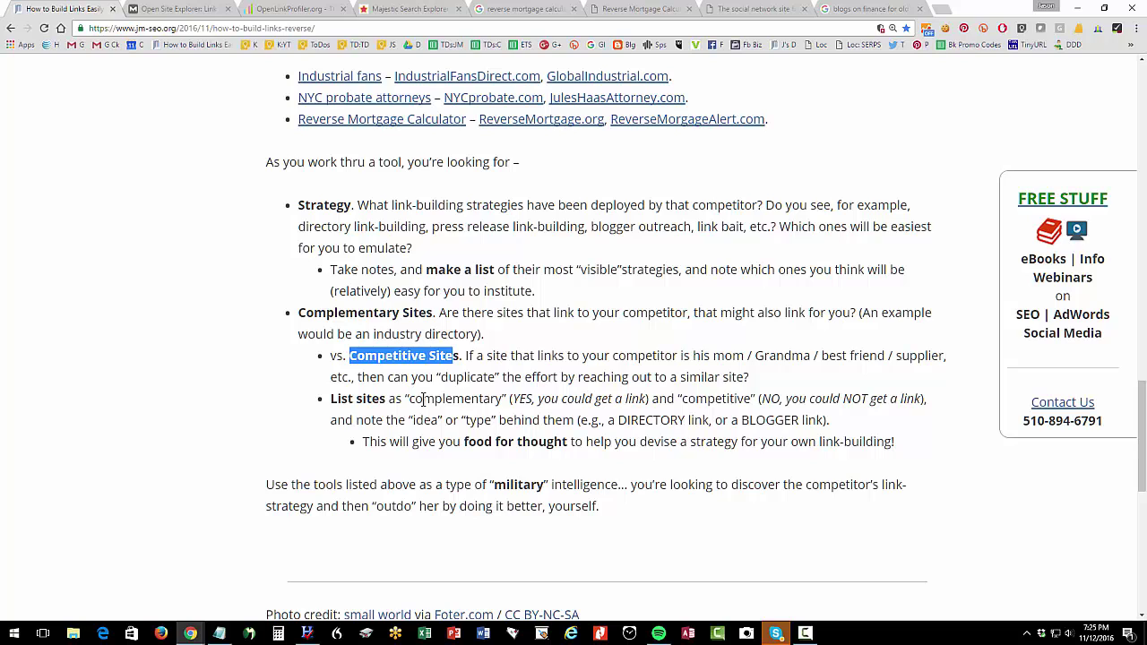
drag(409, 401, 507, 403)
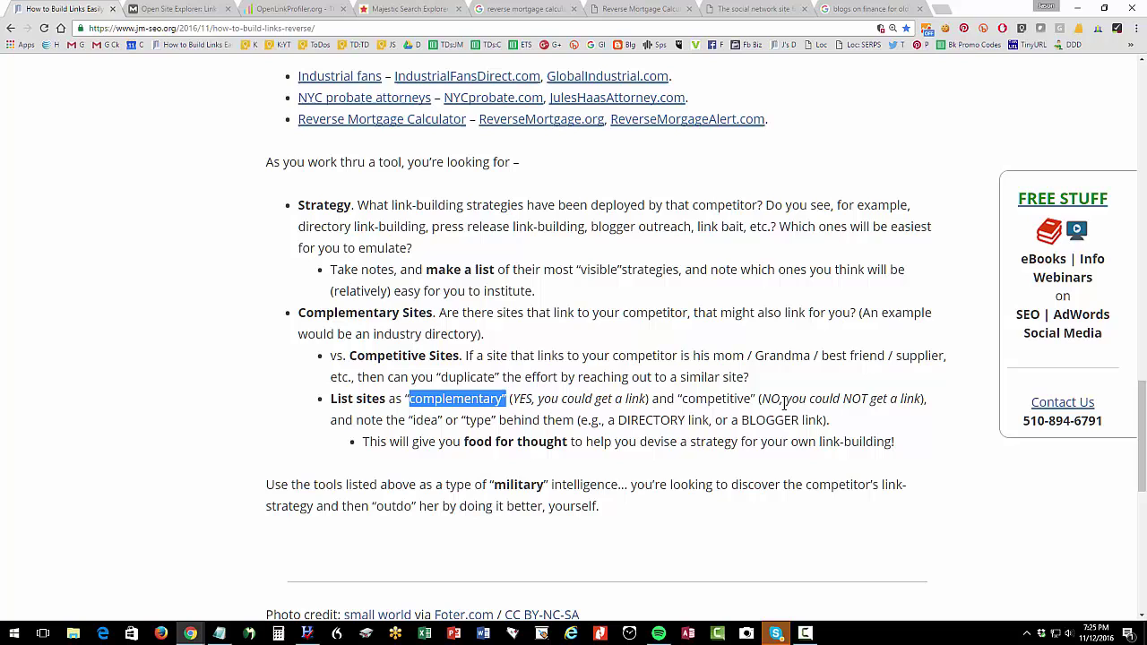
drag(465, 442, 570, 442)
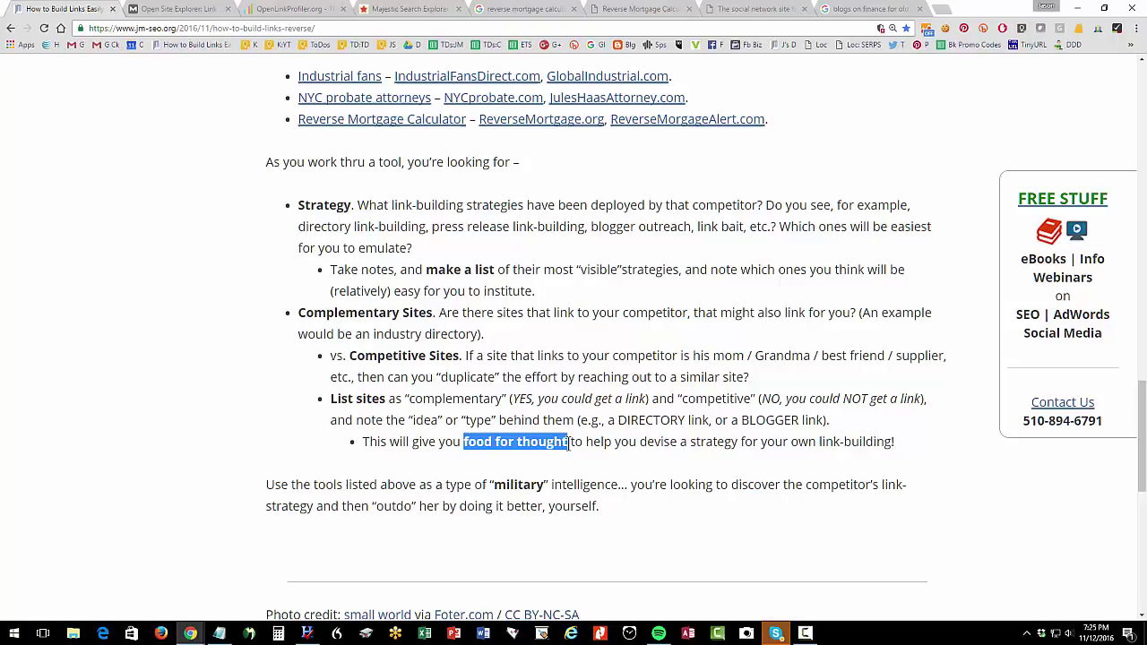
Review the article from Competitor Link-building Strategies onward, highlighting the heading on using free tools to reverse engineer competitor link-building.
scroll(570, 442, up, 12)
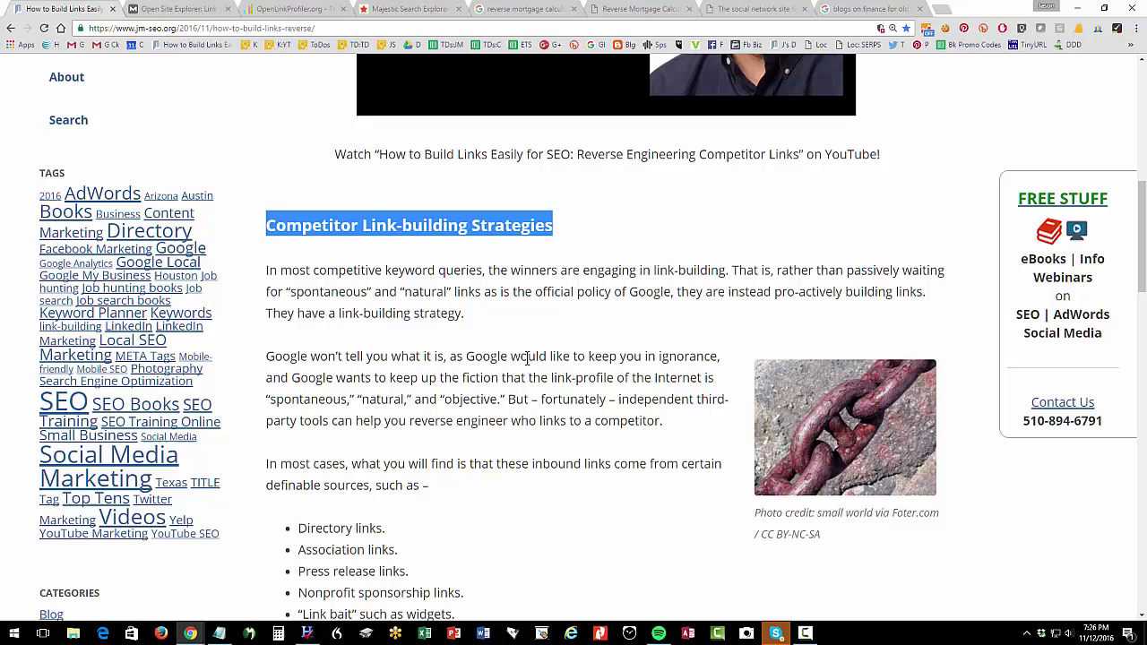
scroll(529, 360, down, 1)
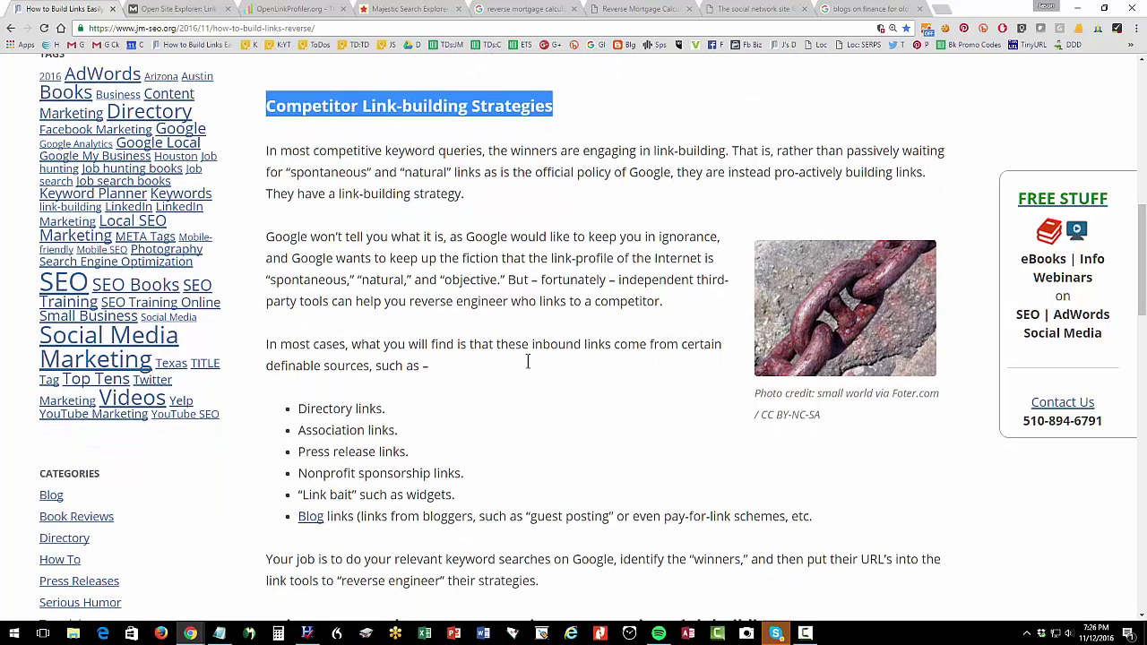
scroll(528, 360, down, 2)
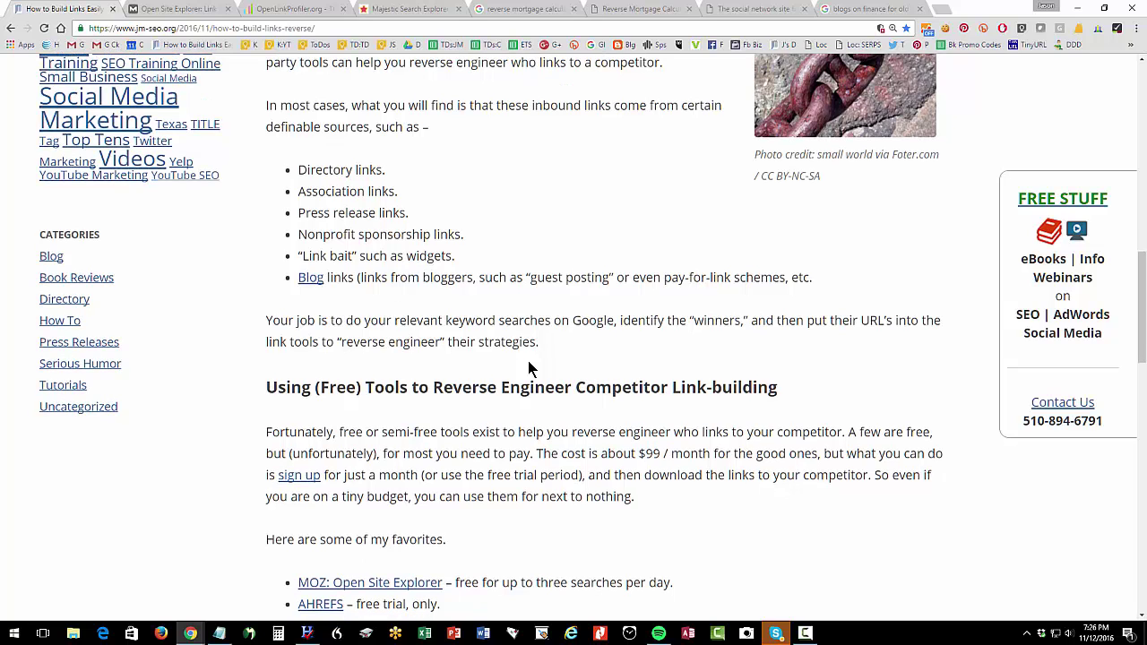
drag(265, 389, 822, 366)
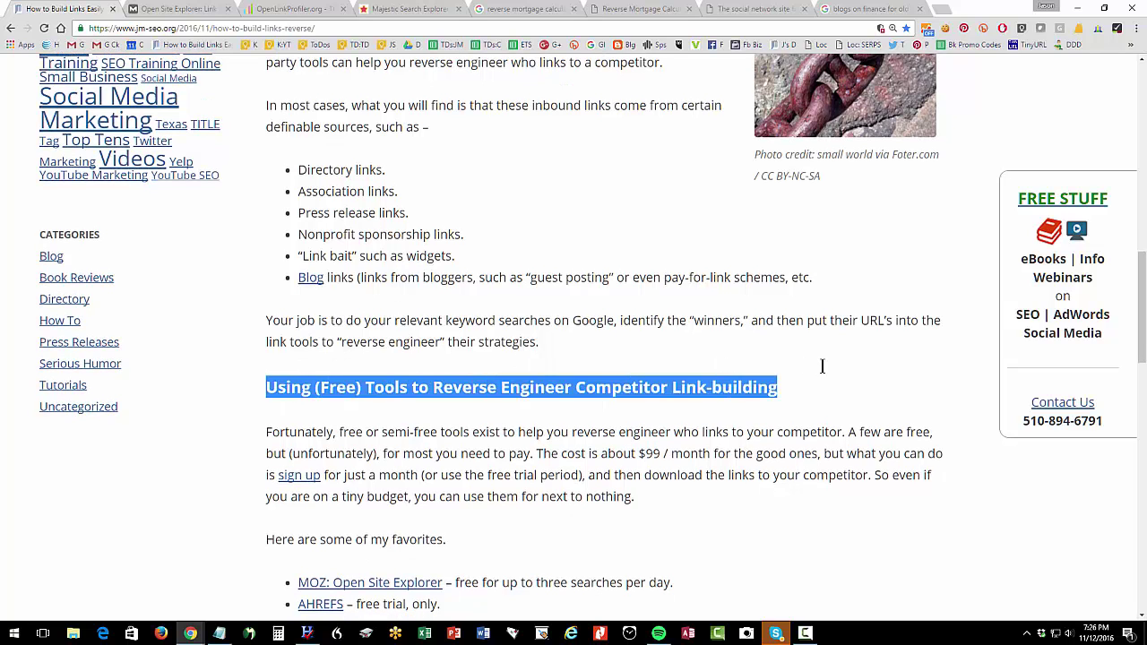
scroll(712, 438, down, 2)
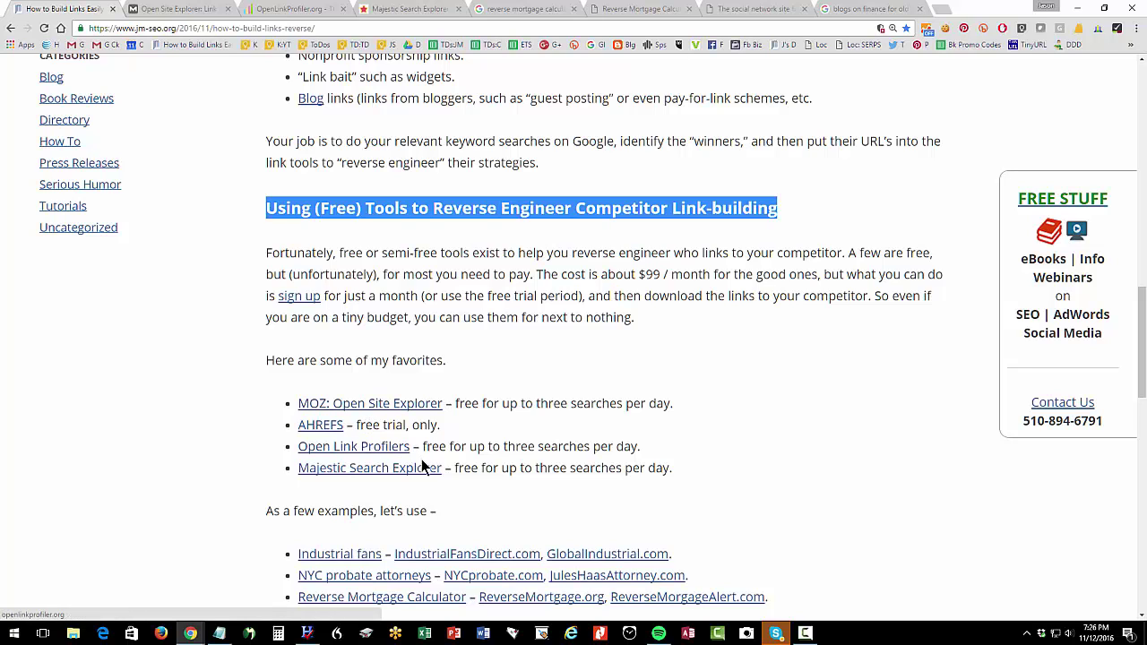
scroll(540, 463, down, 3)
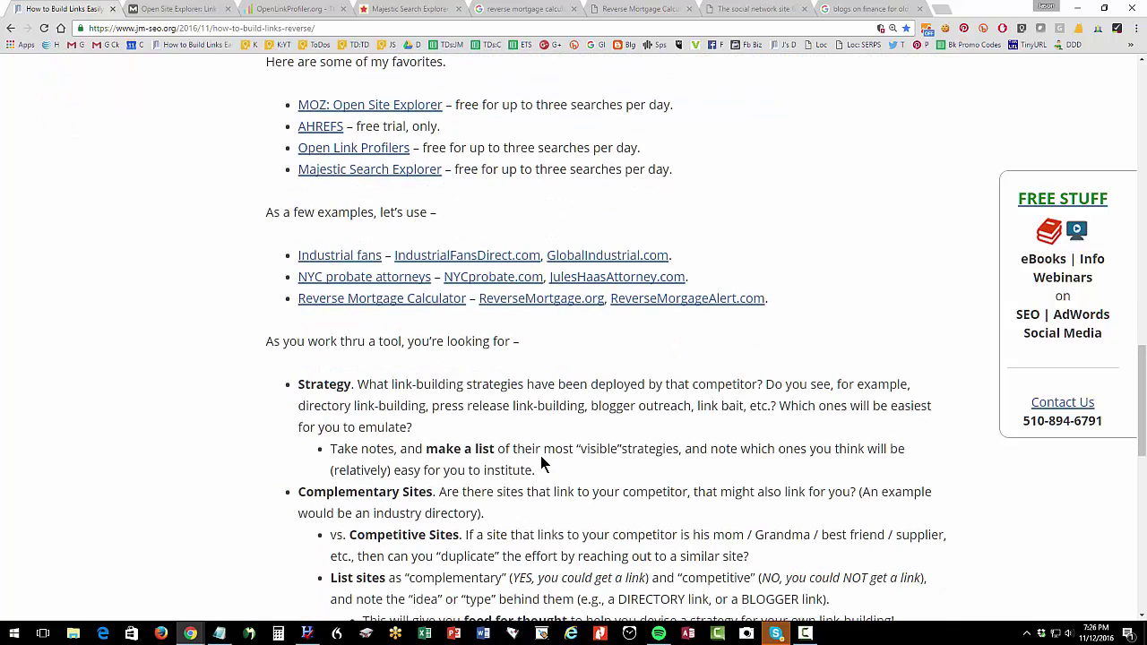